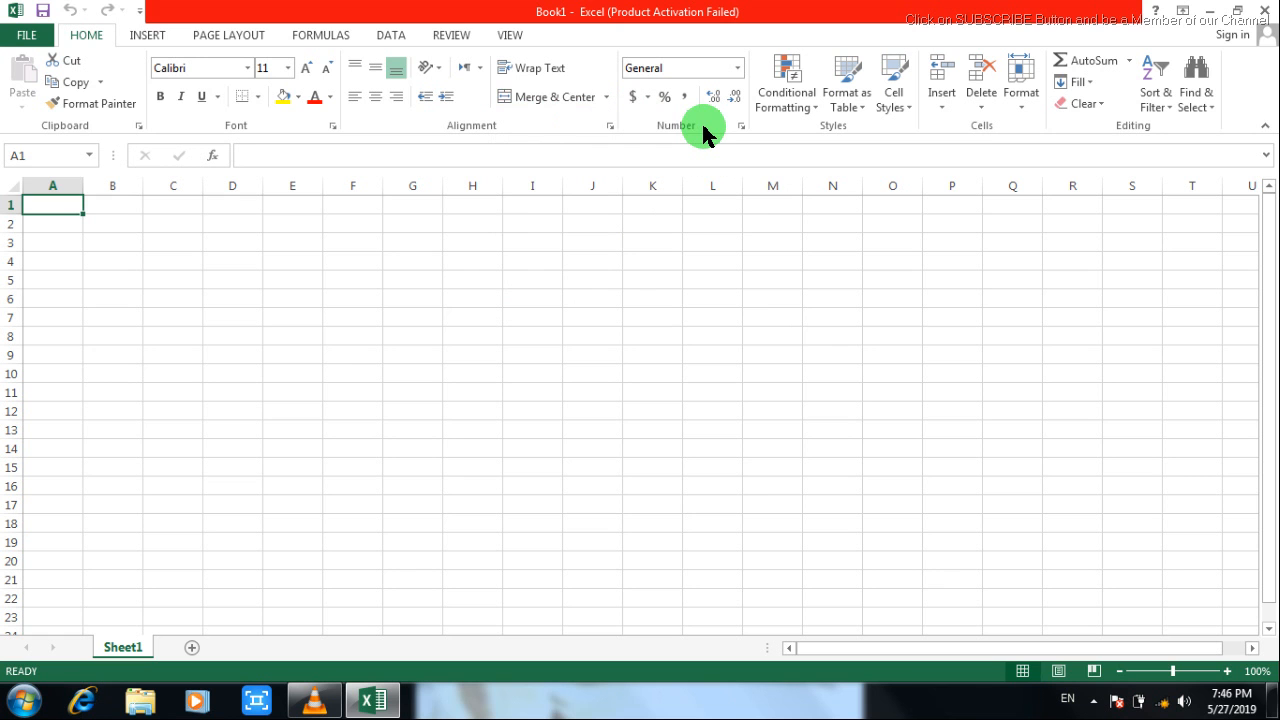
Enter the numbers 22, 33, 44, 55, 66, 77 and 88 across row 5 in cells D5 to J5.
{"action": "left_click", "coordinate": [240, 281]}
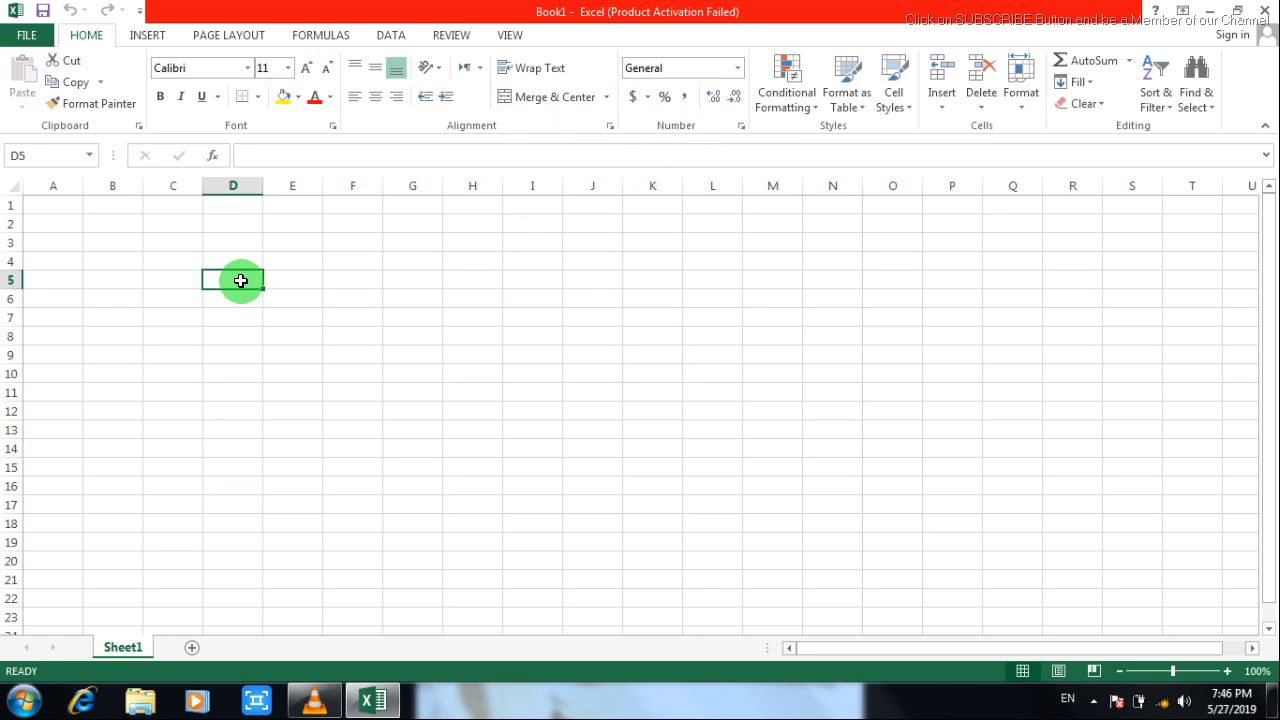
{"action": "type", "text": "22"}
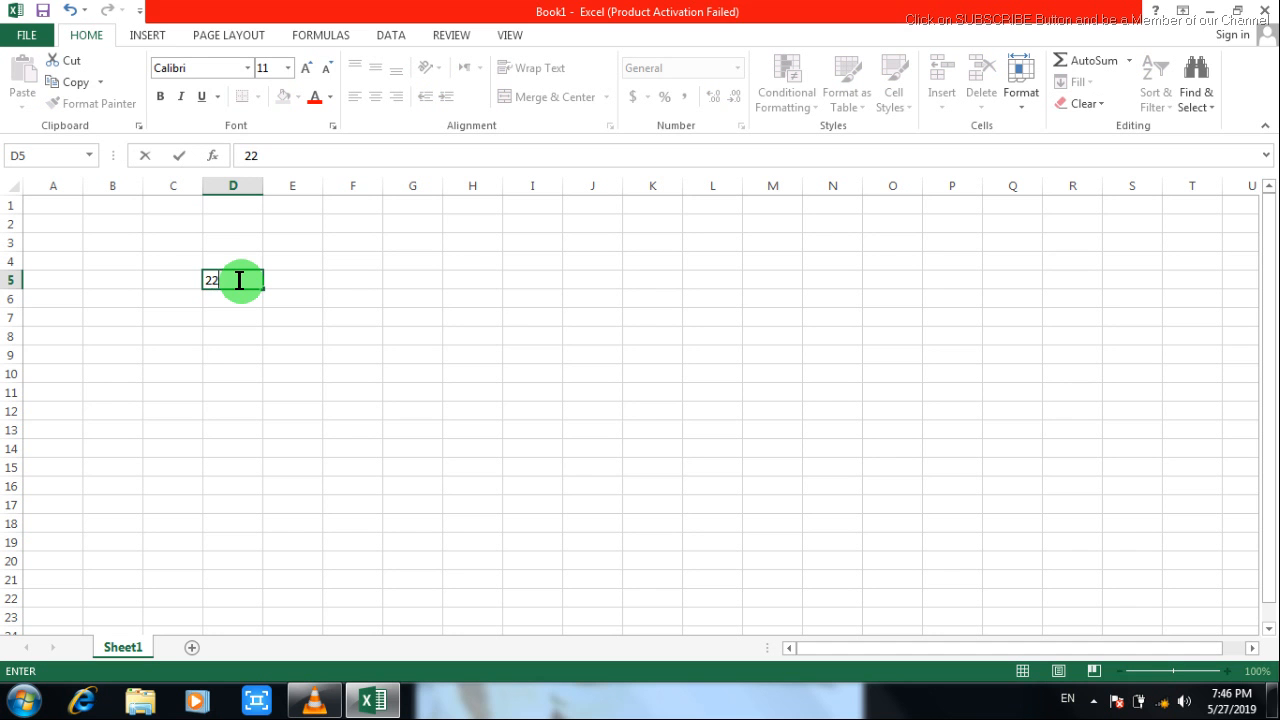
{"action": "key", "text": "Tab"}
{"action": "type", "text": "33"}
{"action": "key", "text": "Tab"}
{"action": "type", "text": "44"}
{"action": "key", "text": "Tab"}
{"action": "type", "text": "55"}
{"action": "key", "text": "Tab"}
{"action": "type", "text": "66"}
{"action": "key", "text": "Tab"}
{"action": "type", "text": "77"}
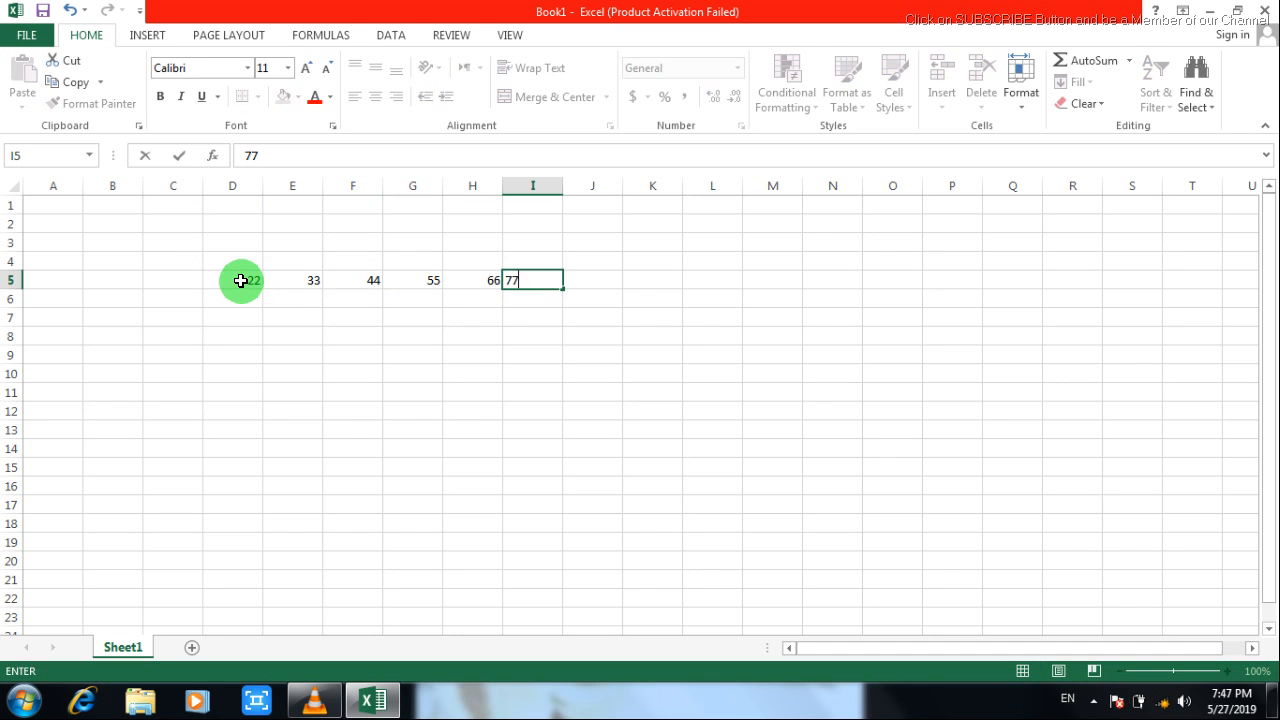
{"action": "key", "text": "Tab"}
{"action": "type", "text": "88"}
{"action": "key", "text": "ctrl+Return"}
{"action": "key", "text": "Tab"}
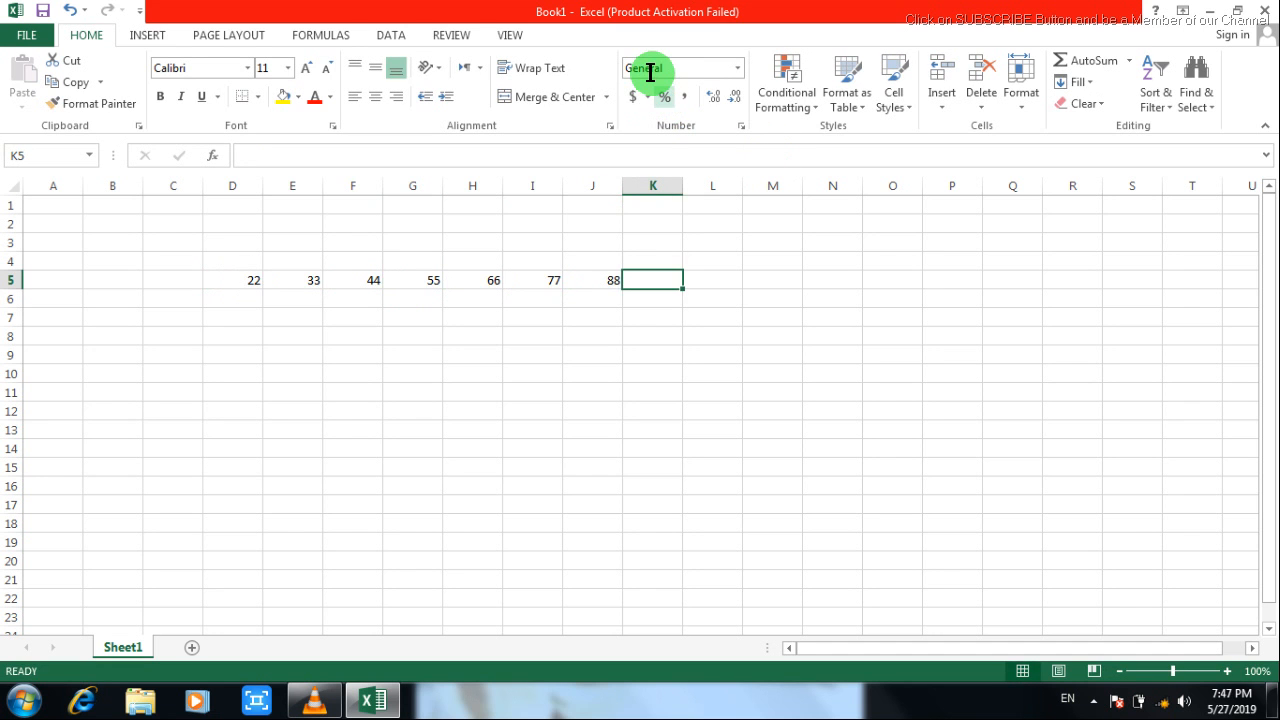
Zoom the sheet to 130% and format the numbers in D5:J5 as Currency.
{"action": "left_click", "coordinate": [253, 280]}
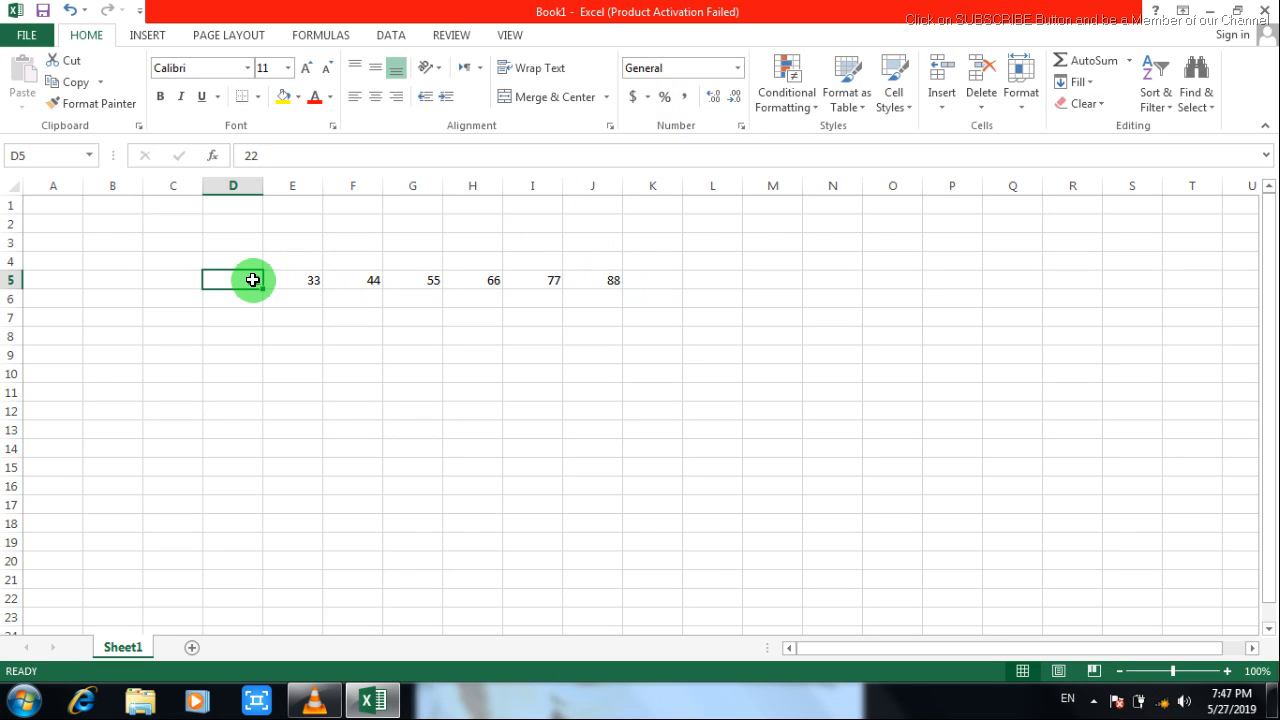
{"action": "left_click_drag", "start_coordinate": [253, 280], "coordinate": [592, 284]}
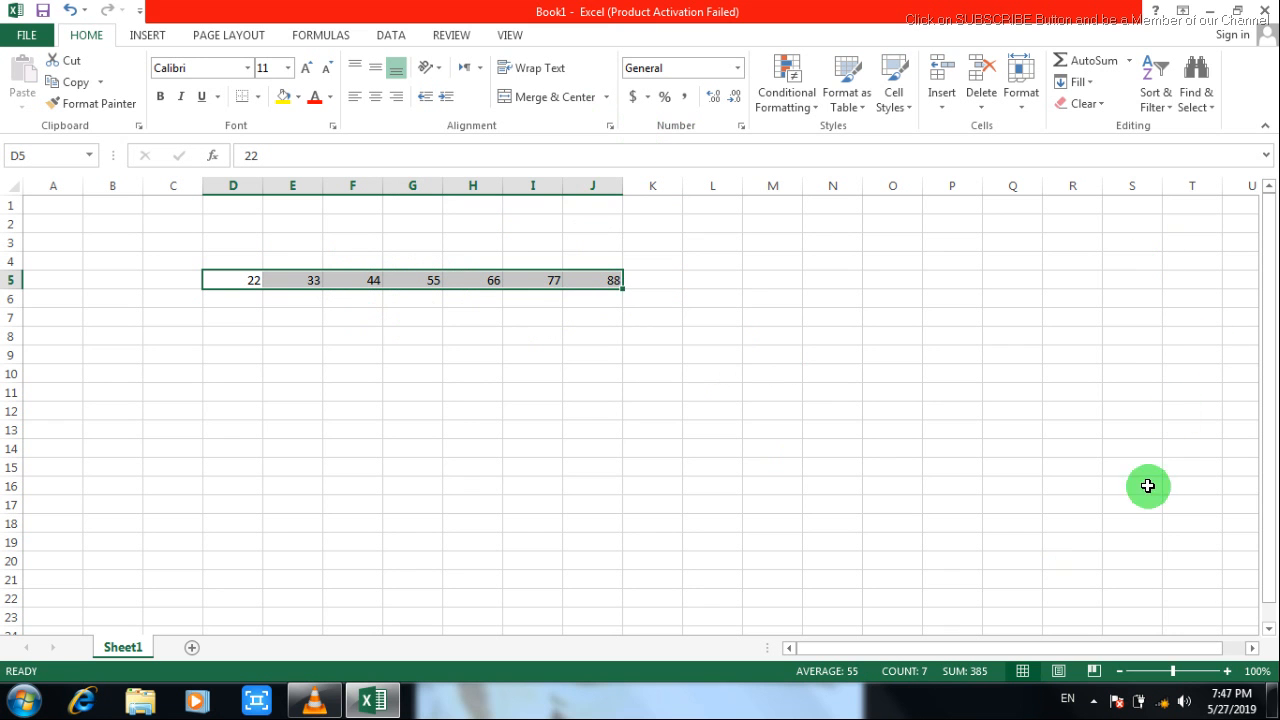
{"action": "left_click", "coordinate": [1227, 670]}
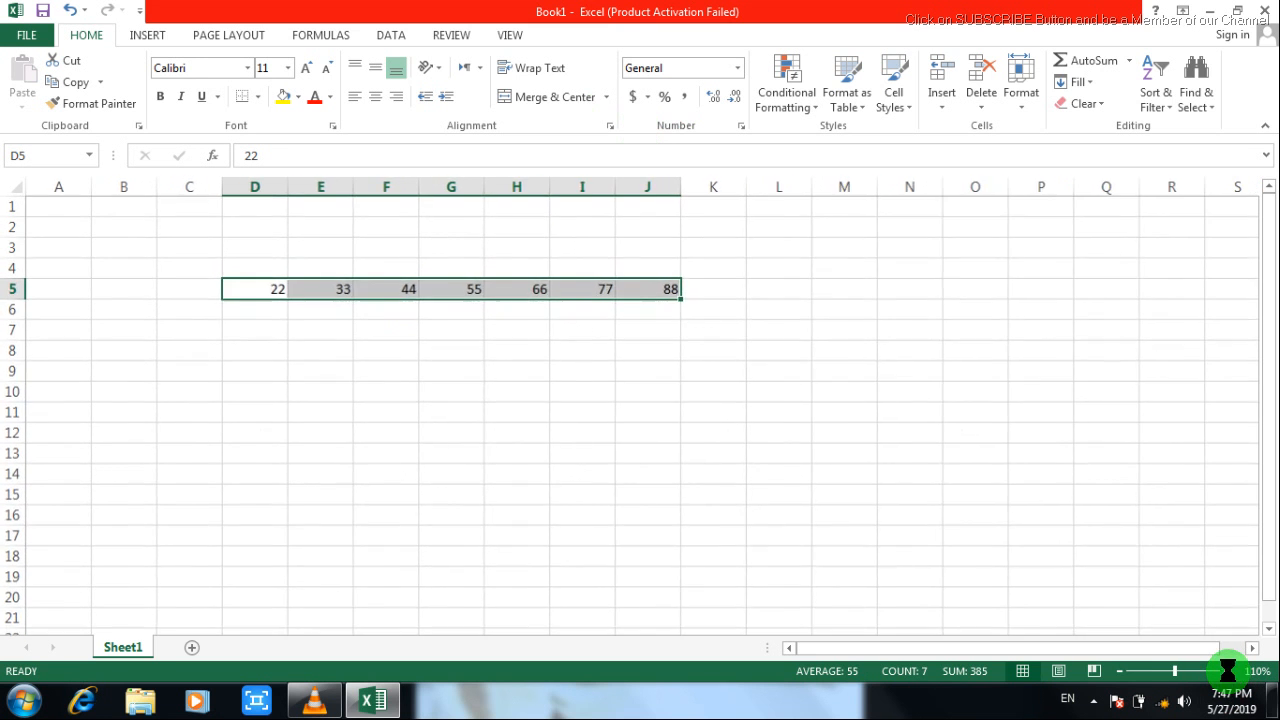
{"action": "left_click", "coordinate": [1227, 670]}
{"action": "left_click", "coordinate": [1228, 671]}
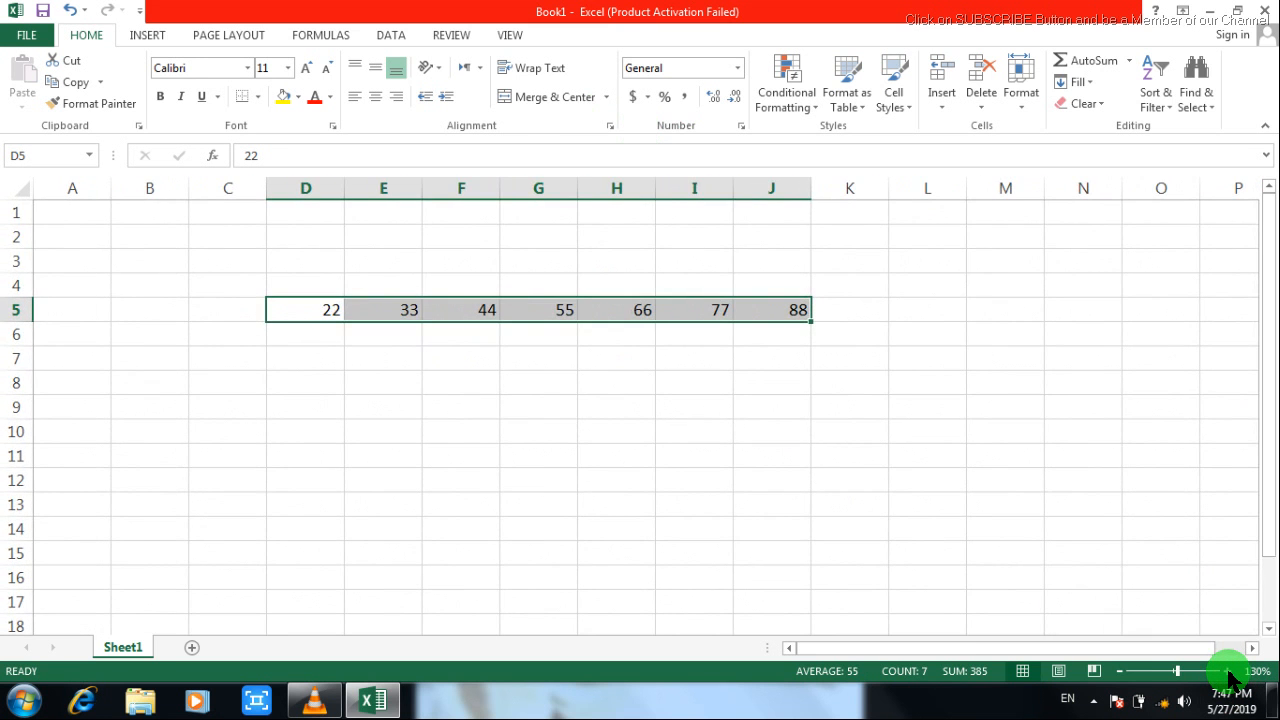
{"action": "left_click", "coordinate": [738, 68]}
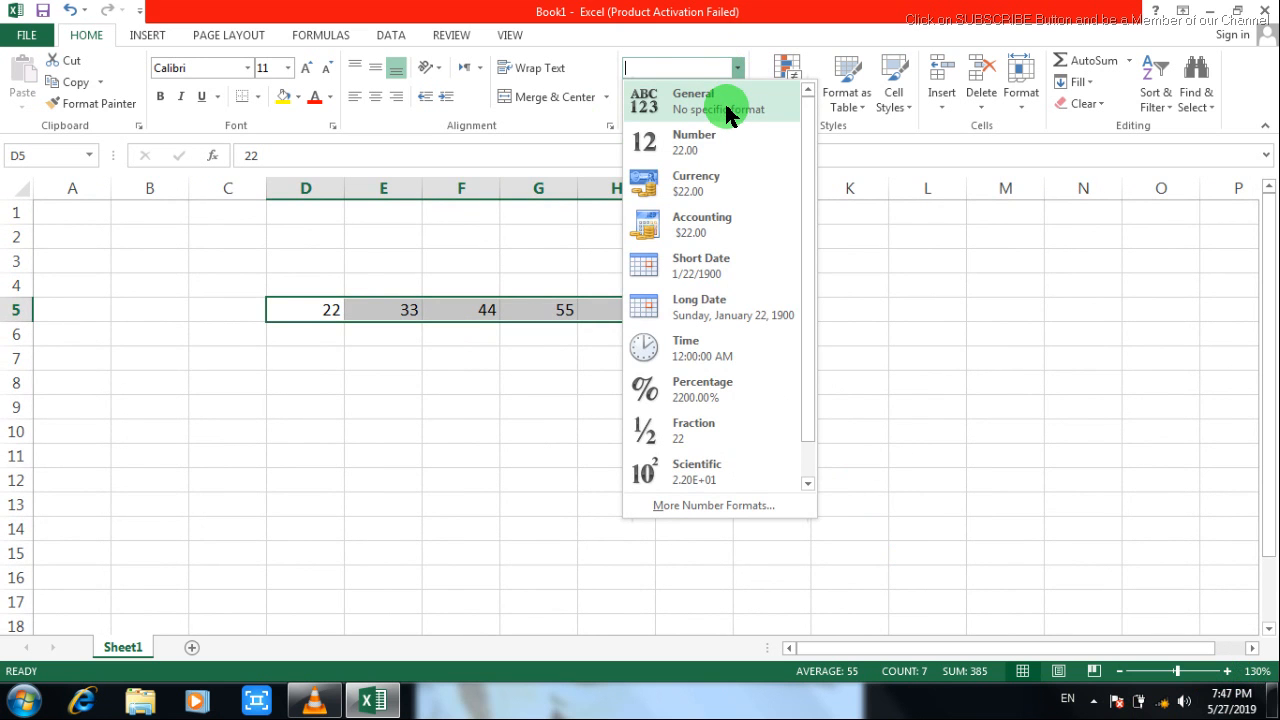
{"action": "left_click", "coordinate": [713, 177]}
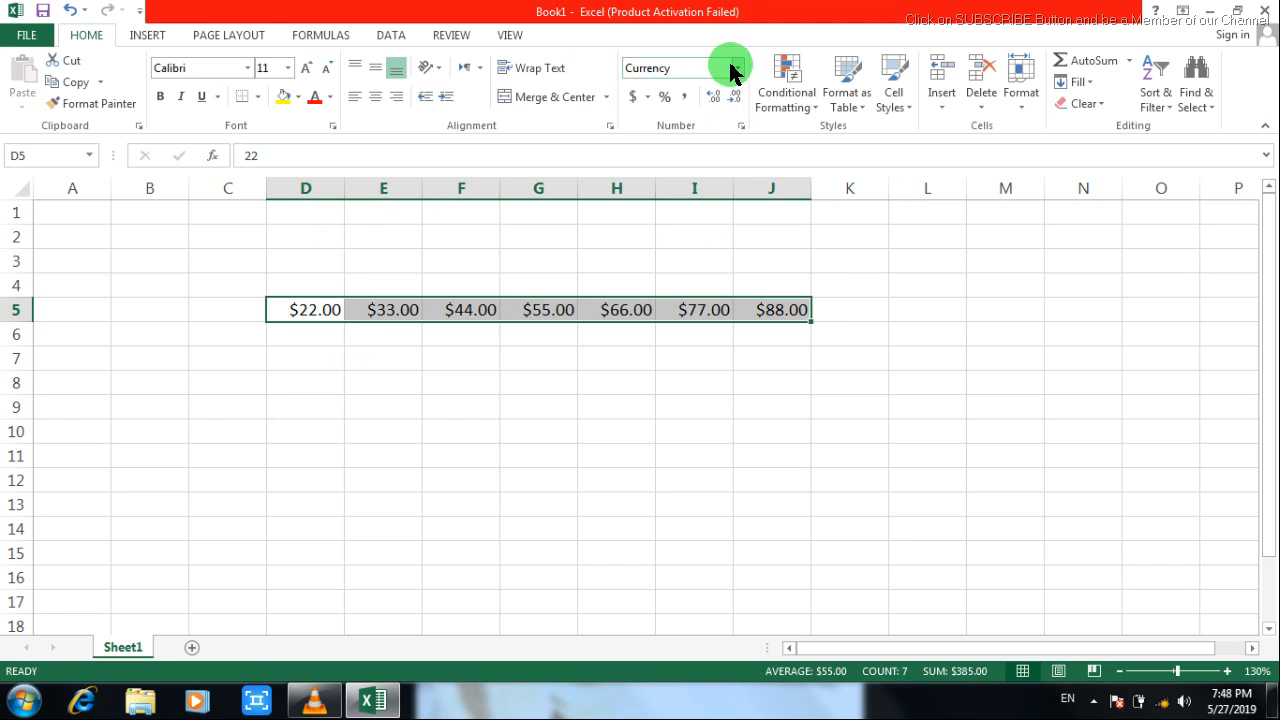
Try the Chinese (PRC), English (United States) and Euro accounting formats in turn on cells D5:J5.
{"action": "left_click", "coordinate": [647, 96]}
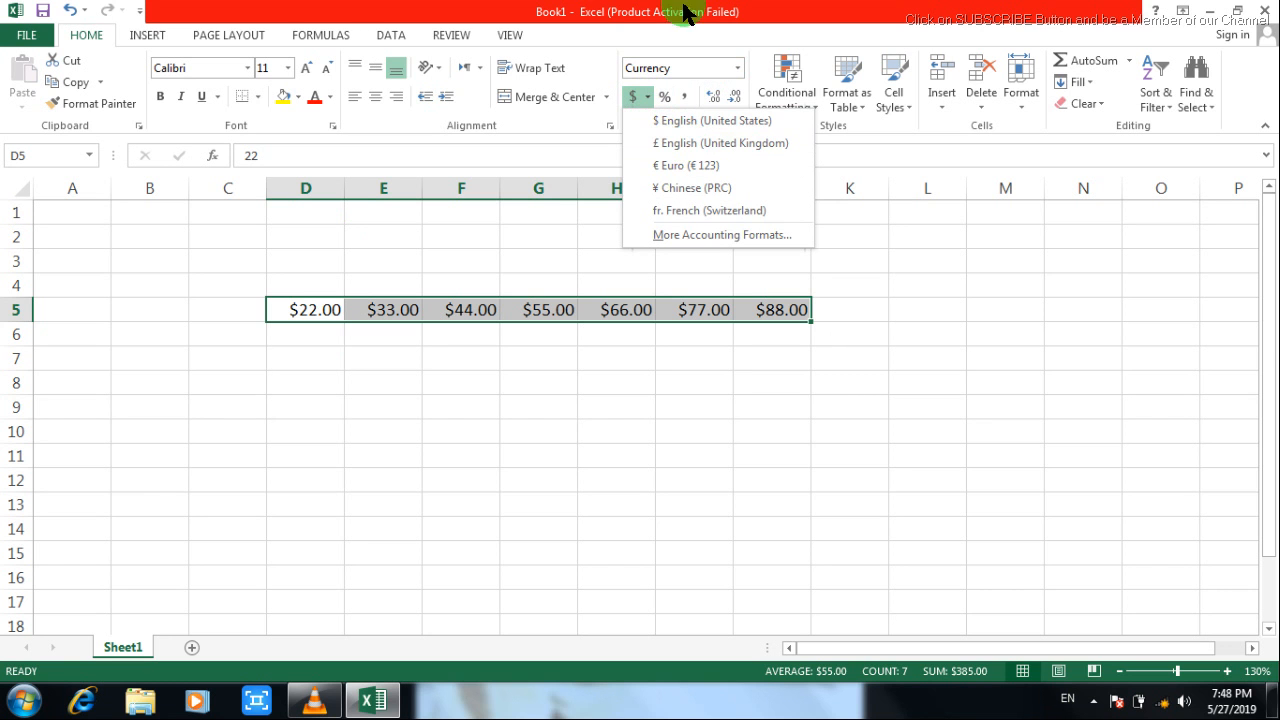
{"action": "left_click", "coordinate": [686, 190]}
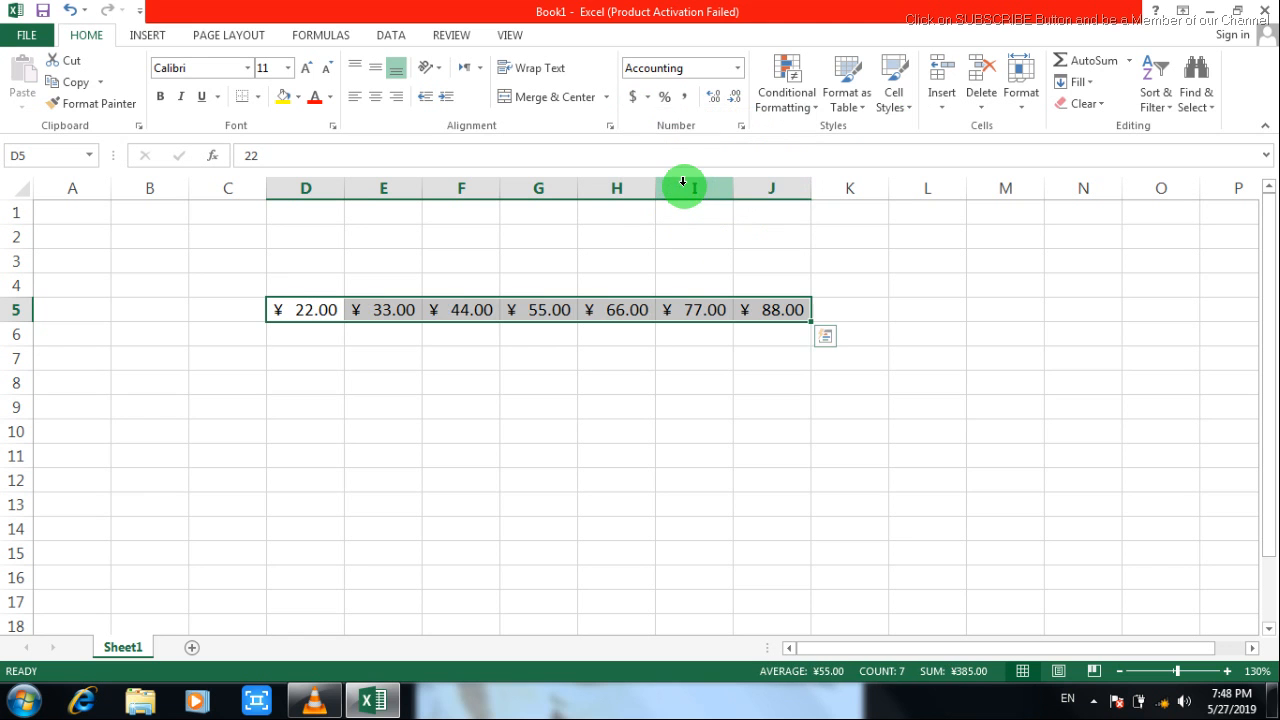
{"action": "left_click", "coordinate": [647, 97]}
{"action": "left_click", "coordinate": [672, 120]}
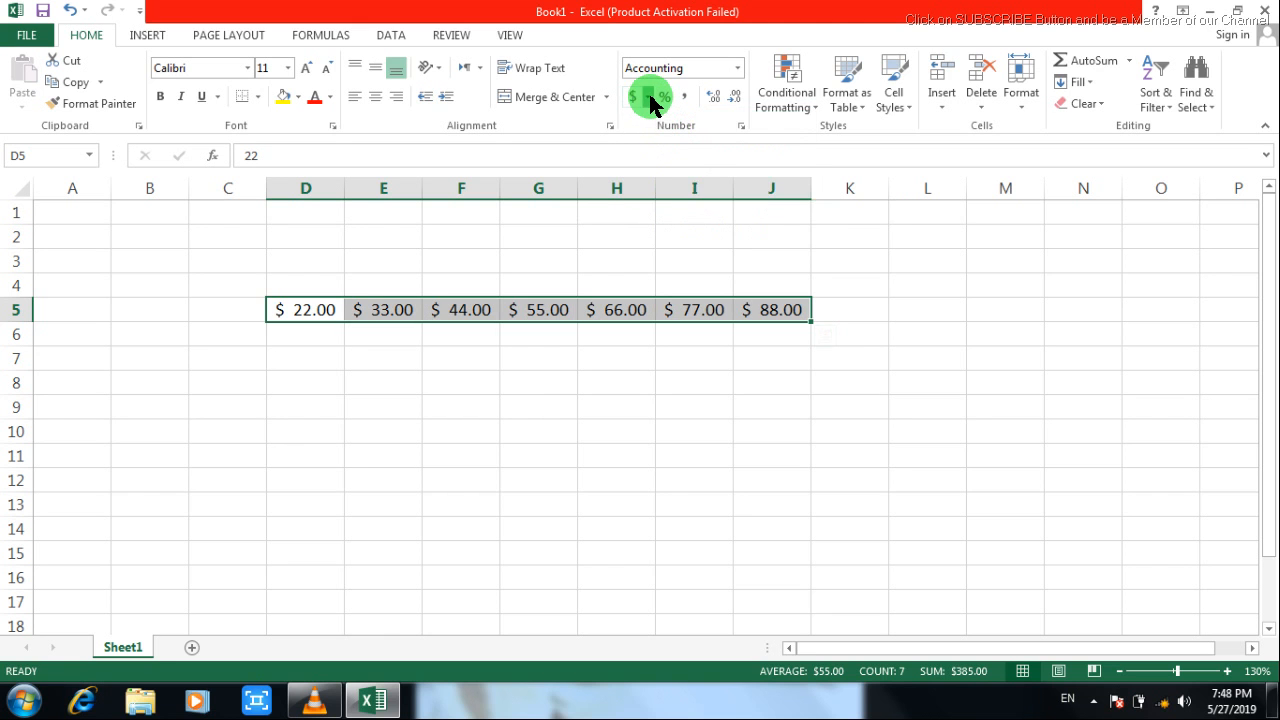
{"action": "left_click", "coordinate": [648, 97]}
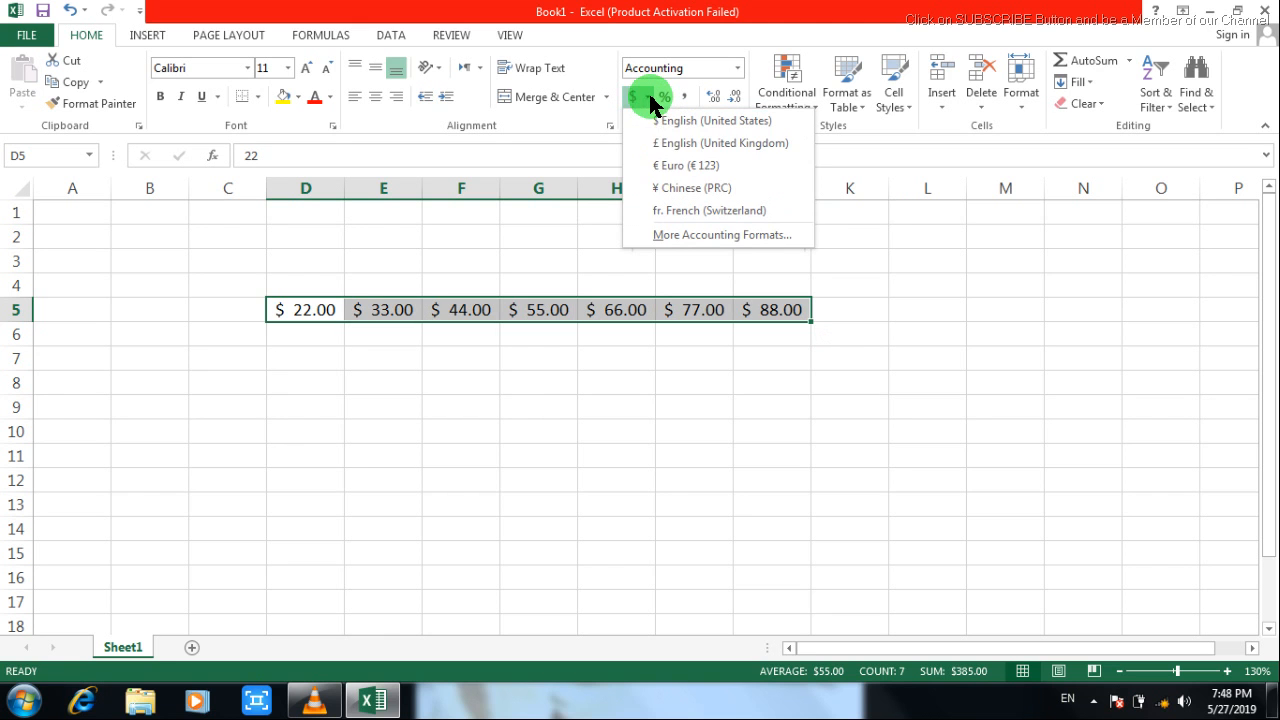
{"action": "left_click", "coordinate": [680, 166]}
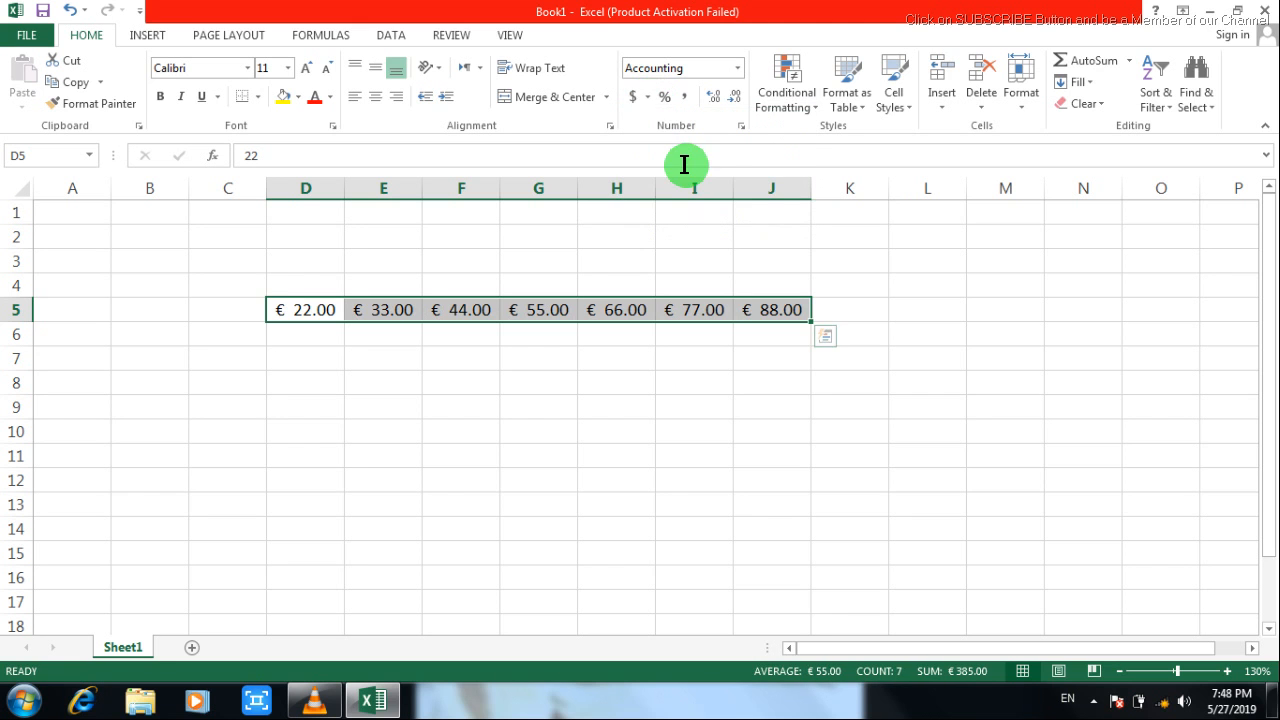
Open the additional accounting formats for D5:J5 and choose the Currency category.
{"action": "left_click", "coordinate": [648, 97]}
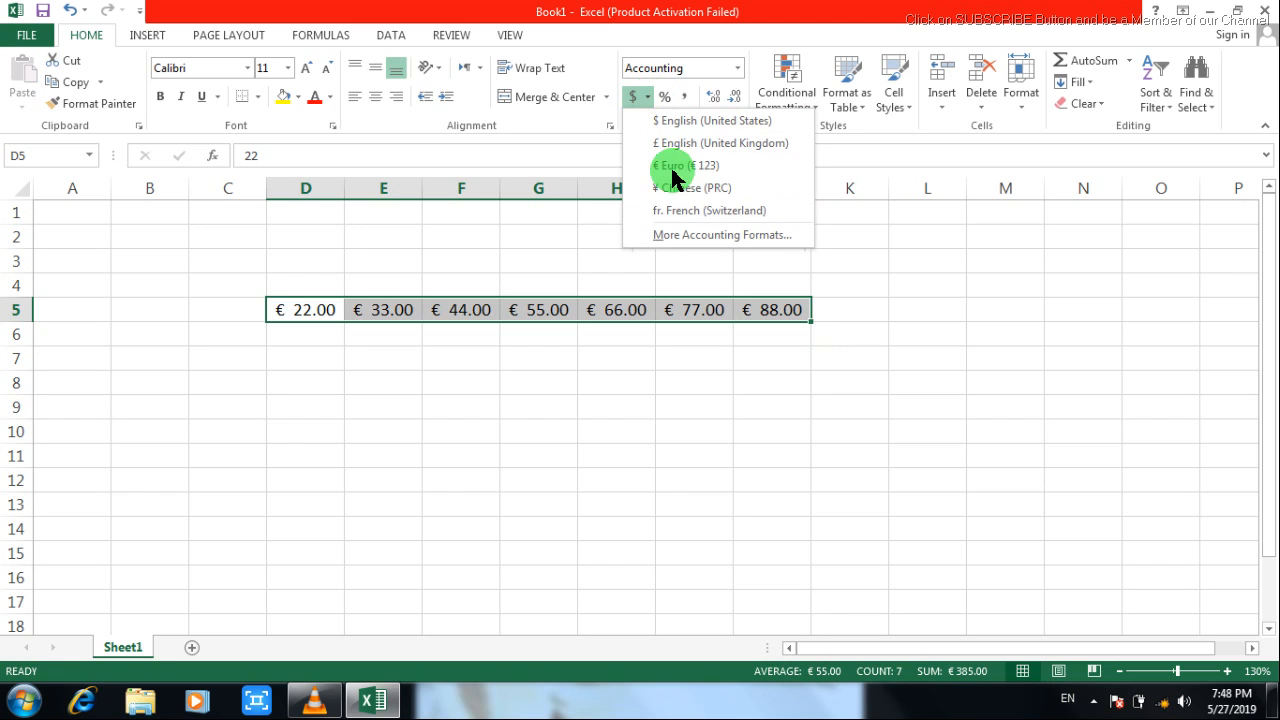
{"action": "left_click", "coordinate": [705, 236]}
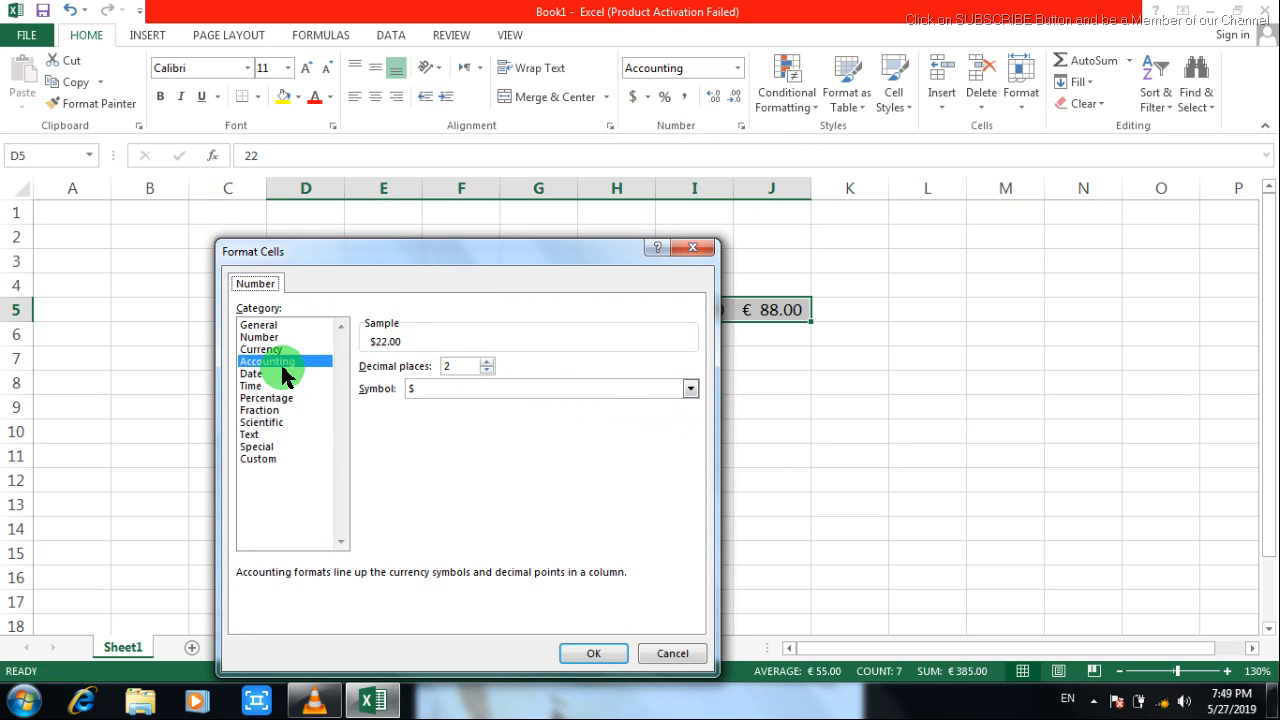
{"action": "left_click", "coordinate": [690, 390]}
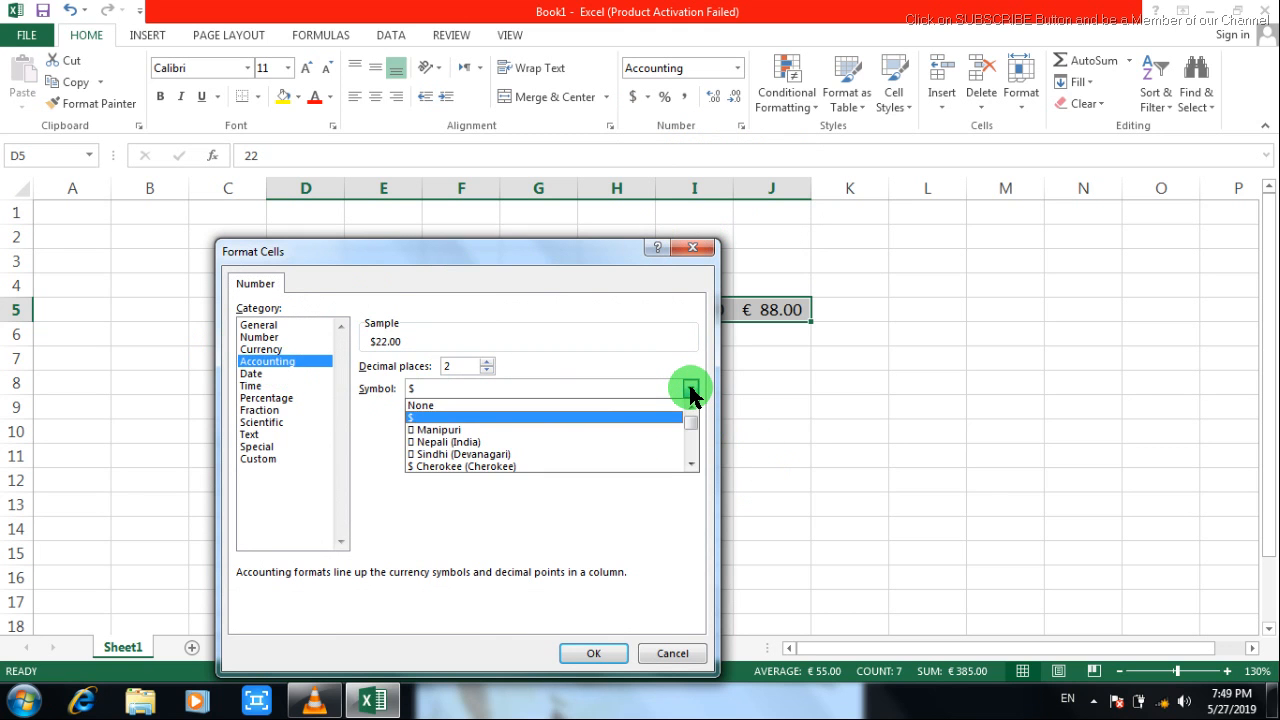
{"action": "left_click", "coordinate": [690, 390]}
{"action": "left_click", "coordinate": [262, 349]}
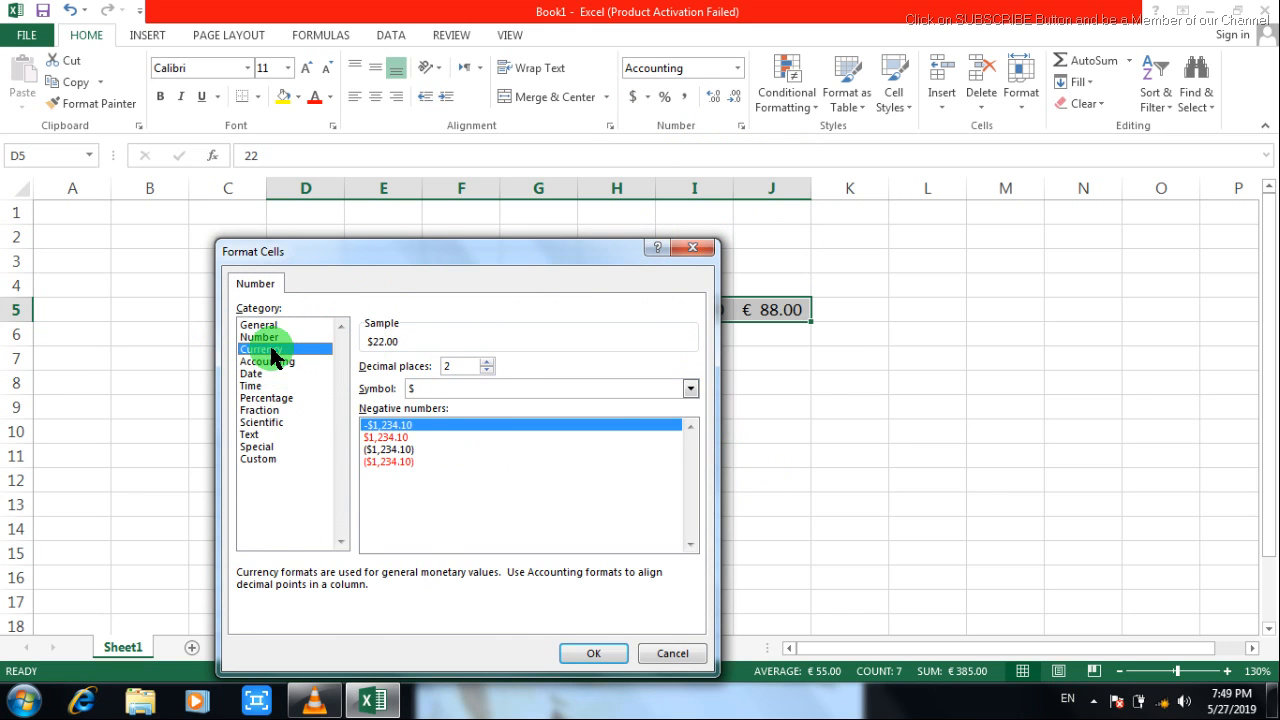
Look through the available Currency symbols for the selected cells.
{"action": "left_click", "coordinate": [690, 389]}
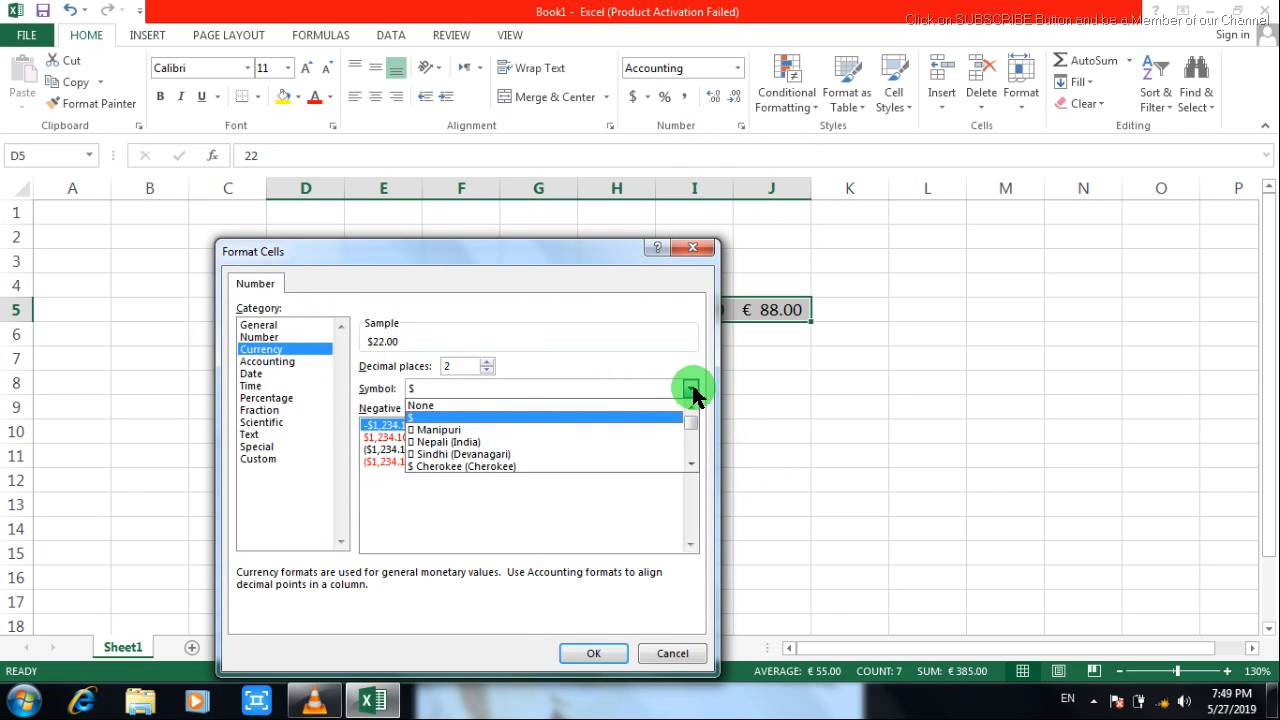
{"action": "left_click", "coordinate": [691, 464]}
{"action": "double_click", "coordinate": [691, 464]}
{"action": "left_click", "coordinate": [691, 464]}
{"action": "double_click", "coordinate": [691, 464]}
{"action": "triple_click", "coordinate": [691, 464]}
{"action": "left_click", "coordinate": [691, 464]}
{"action": "left_click", "coordinate": [691, 464]}
{"action": "triple_click", "coordinate": [691, 464]}
{"action": "left_click", "coordinate": [691, 464]}
{"action": "double_click", "coordinate": [691, 464]}
{"action": "left_click", "coordinate": [691, 464]}
{"action": "left_click", "coordinate": [691, 464]}
{"action": "triple_click", "coordinate": [691, 464]}
{"action": "left_click", "coordinate": [691, 464]}
{"action": "left_click", "coordinate": [691, 464]}
{"action": "left_click", "coordinate": [691, 464]}
{"action": "left_click", "coordinate": [691, 464]}
{"action": "left_click", "coordinate": [691, 464]}
{"action": "double_click", "coordinate": [691, 464]}
{"action": "triple_click", "coordinate": [691, 464]}
{"action": "left_click", "coordinate": [691, 464]}
{"action": "double_click", "coordinate": [691, 464]}
{"action": "triple_click", "coordinate": [691, 464]}
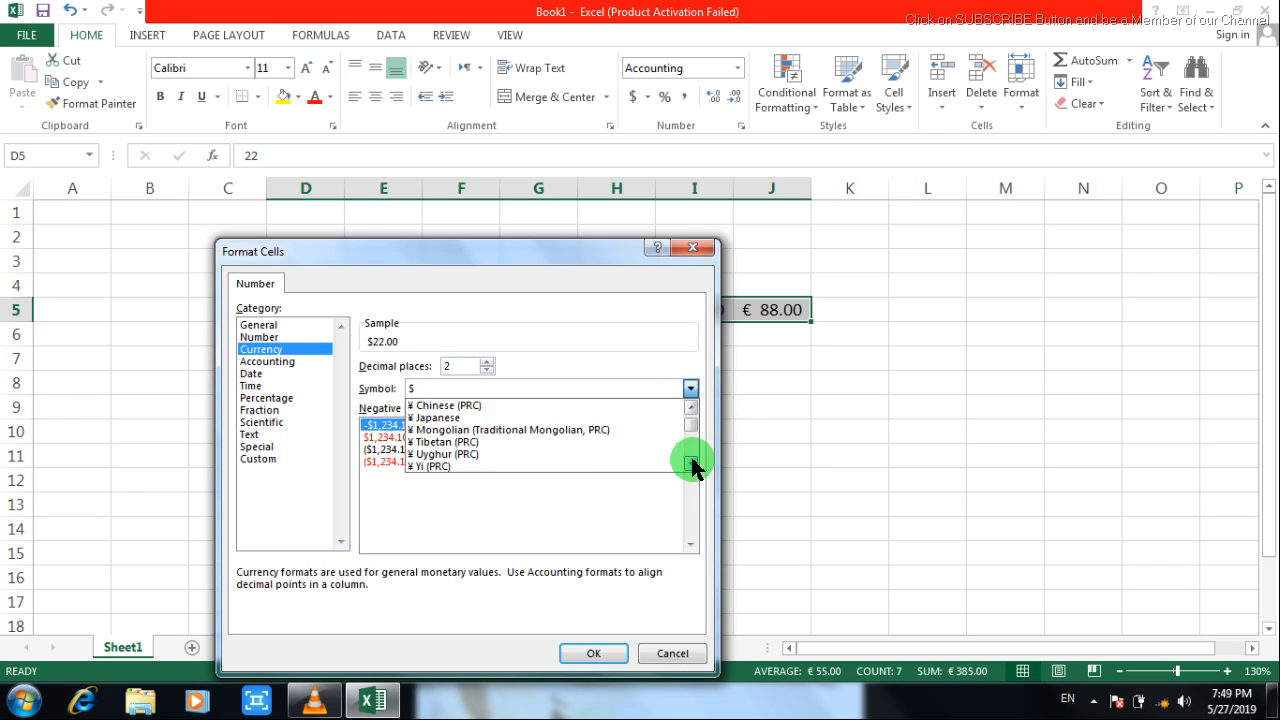
{"action": "left_click", "coordinate": [542, 390]}
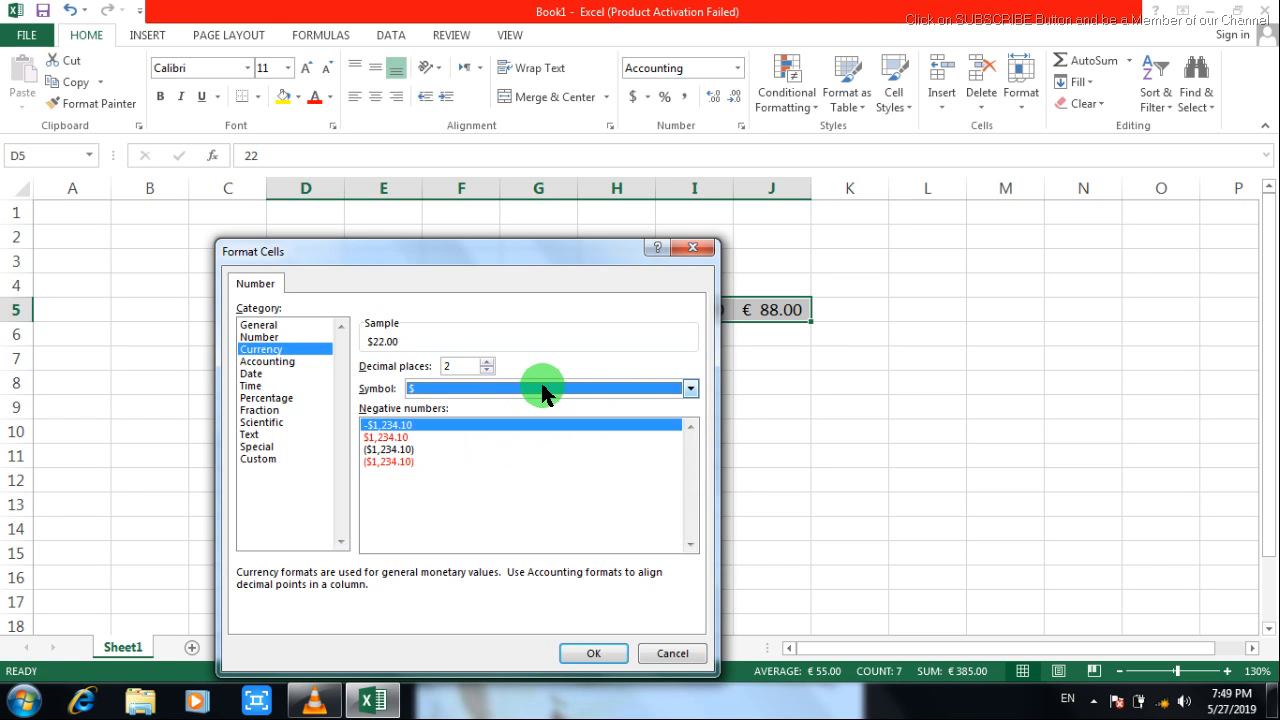
Find the PKR symbol among the currency codes and apply it as the Currency format of D5:J5.
{"action": "left_click", "coordinate": [542, 390]}
{"action": "key", "text": "p"}
{"action": "key", "text": "p"}
{"action": "key", "text": "p"}
{"action": "key", "text": "p"}
{"action": "key", "text": "p"}
{"action": "key", "text": "p"}
{"action": "key", "text": "p"}
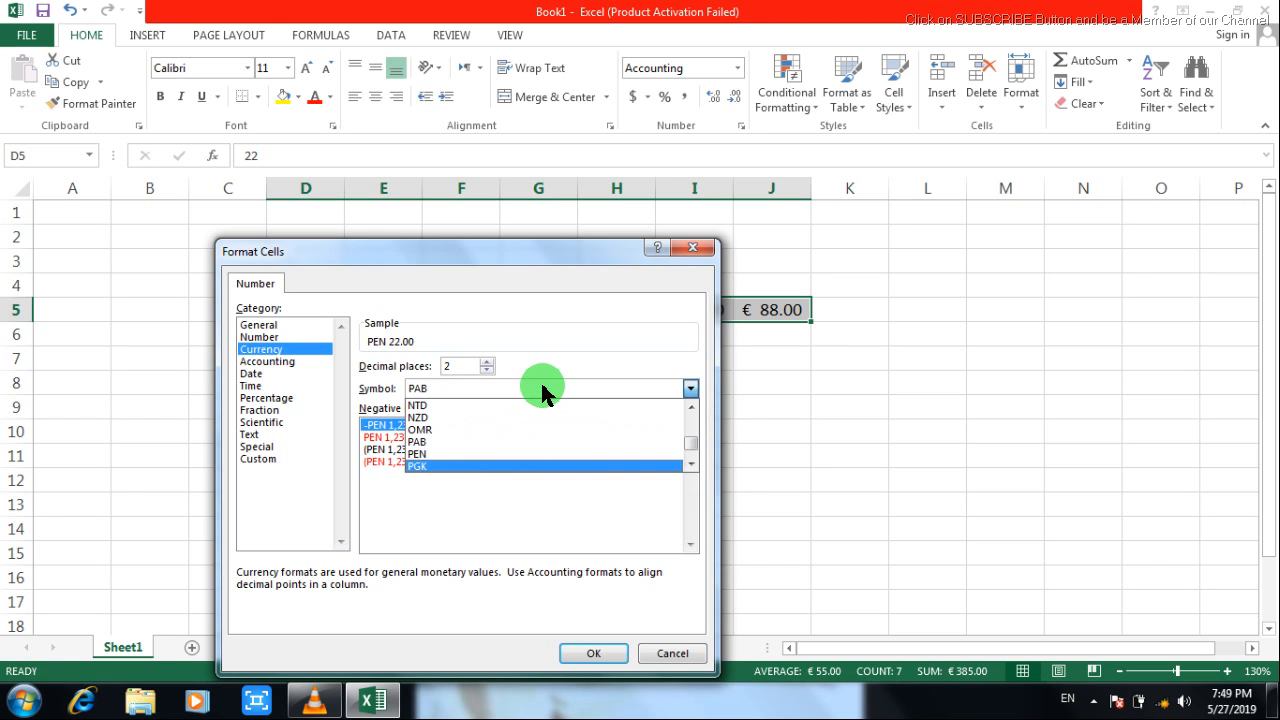
{"action": "key", "text": "p"}
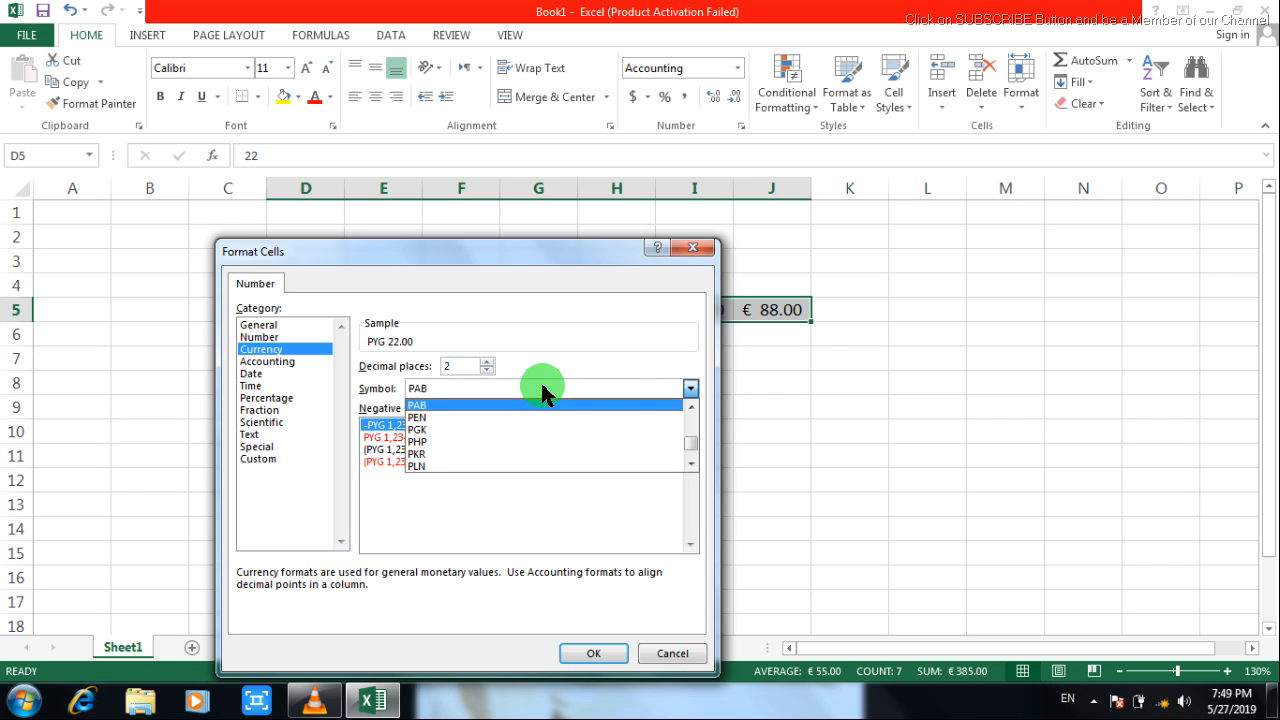
{"action": "key", "text": "p"}
{"action": "key", "text": "r"}
{"action": "key", "text": "r"}
{"action": "key", "text": "r"}
{"action": "key", "text": "r"}
{"action": "key", "text": "r"}
{"action": "key", "text": "r"}
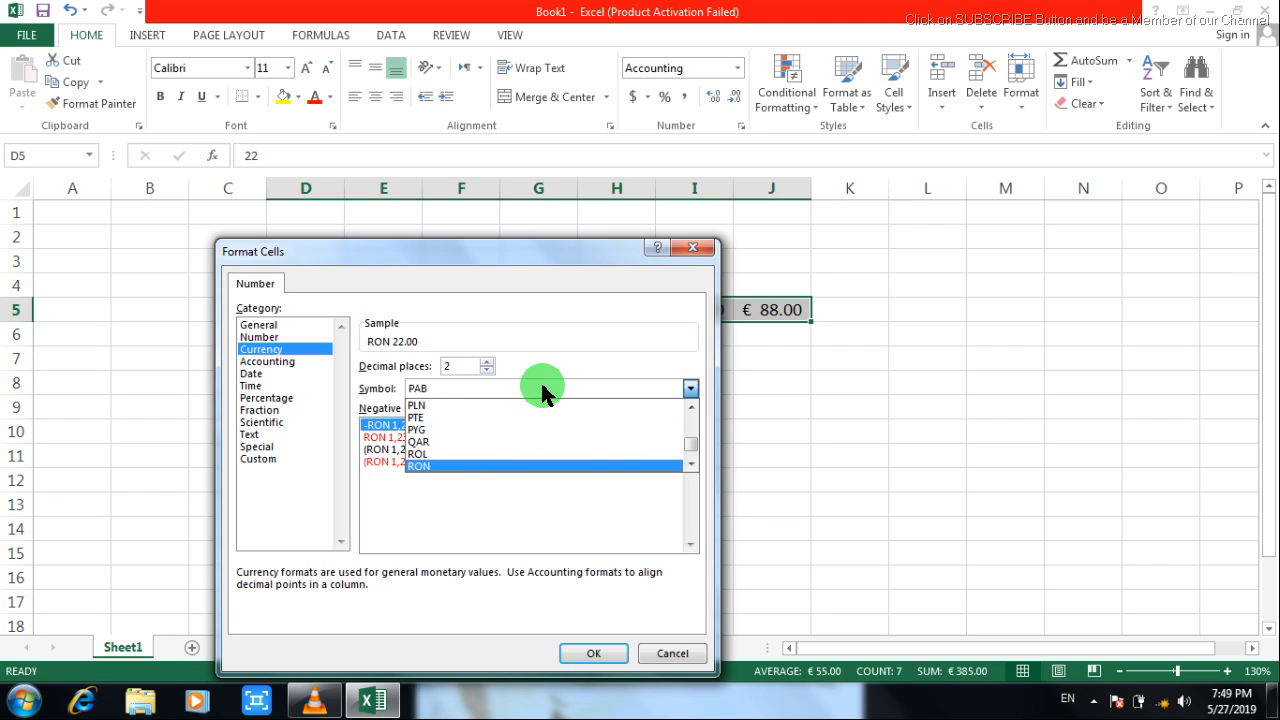
{"action": "key", "text": "r"}
{"action": "key", "text": "r"}
{"action": "key", "text": "p"}
{"action": "key", "text": "p"}
{"action": "key", "text": "p"}
{"action": "key", "text": "p"}
{"action": "key", "text": "p"}
{"action": "key", "text": "p"}
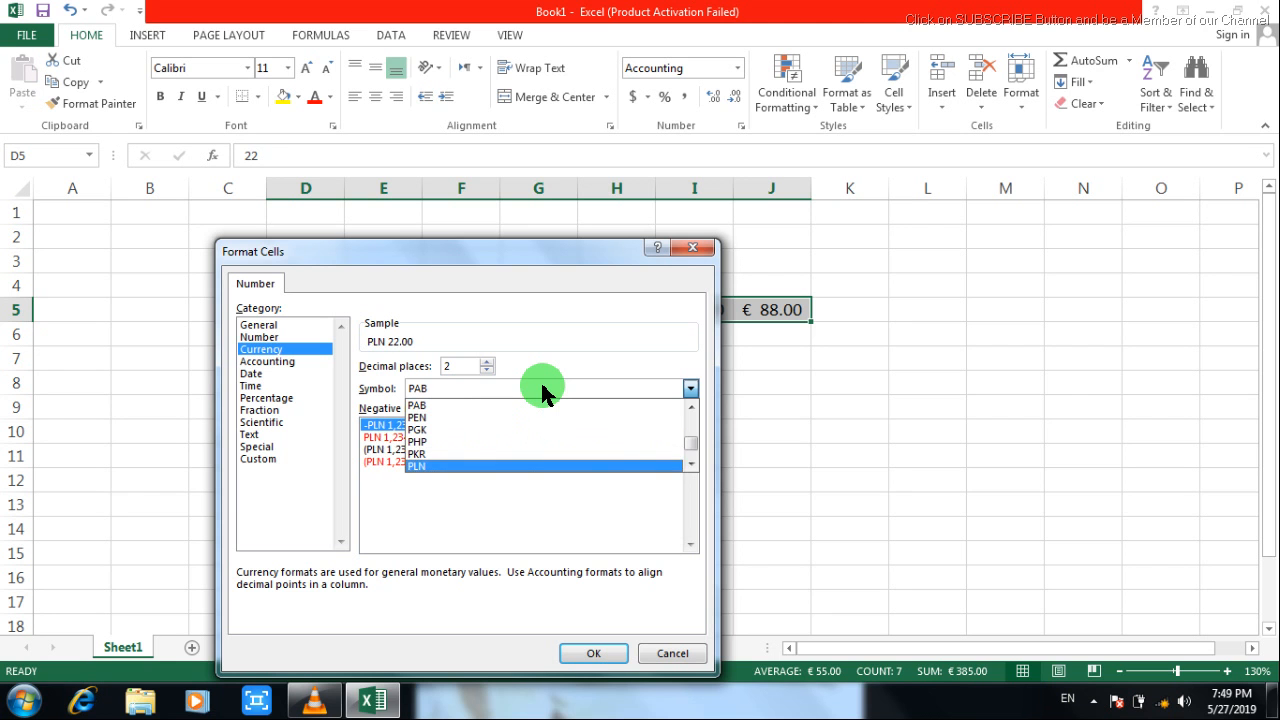
{"action": "key", "text": "p"}
{"action": "key", "text": "p"}
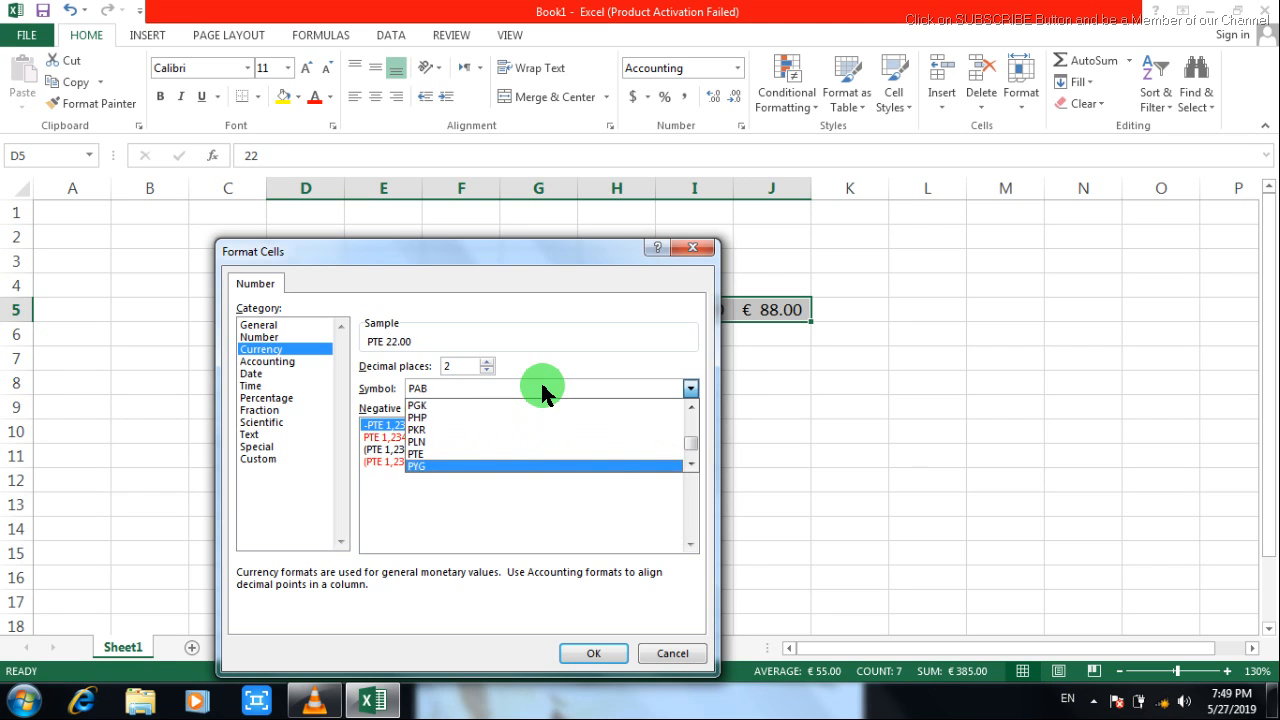
{"action": "key", "text": "k"}
{"action": "key", "text": "r"}
{"action": "key", "text": "p"}
{"action": "key", "text": "p"}
{"action": "key", "text": "p"}
{"action": "key", "text": "p"}
{"action": "key", "text": "p"}
{"action": "key", "text": "p"}
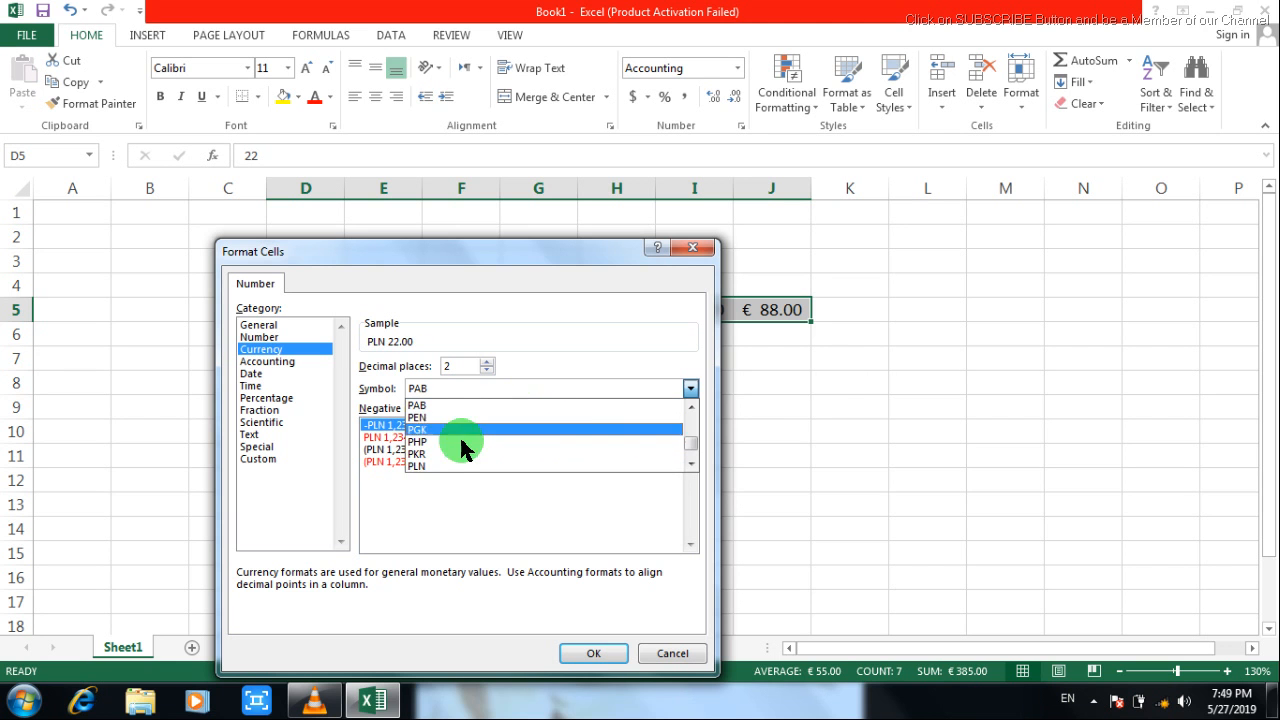
{"action": "left_click", "coordinate": [435, 458]}
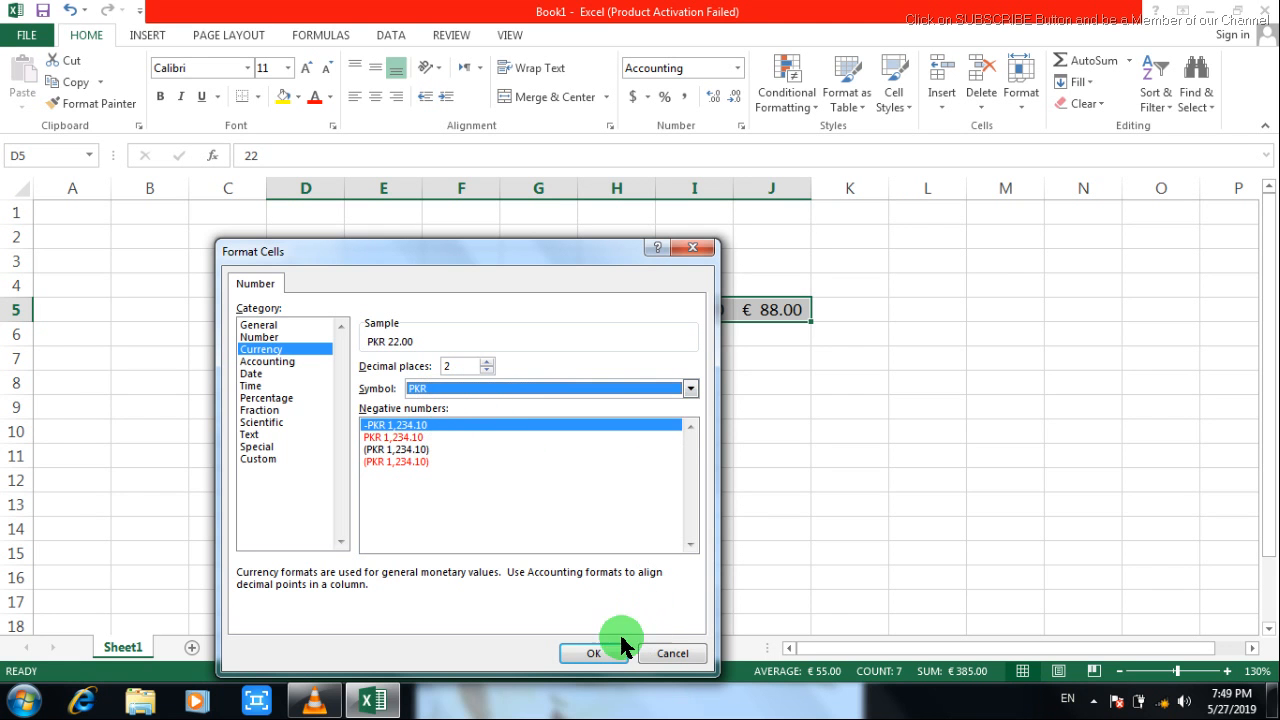
{"action": "left_click", "coordinate": [593, 655]}
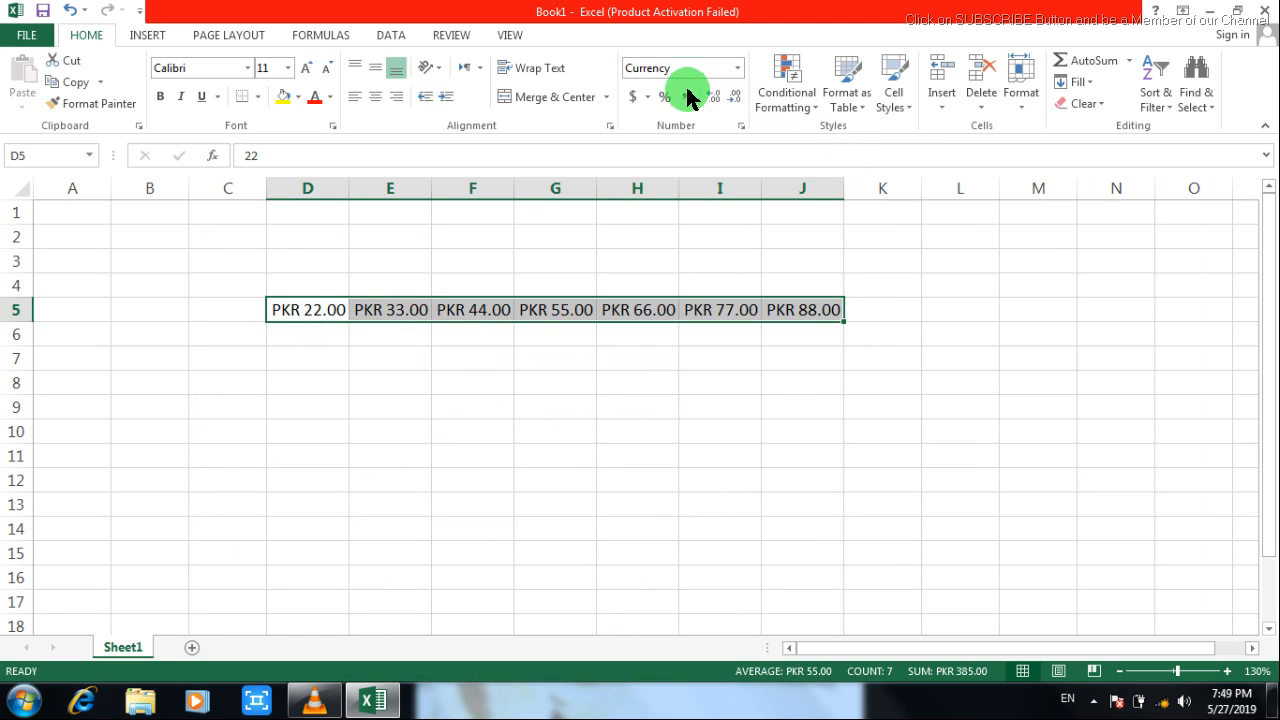
Format the numbers in D5:J5 as percentages.
{"action": "left_click", "coordinate": [649, 96]}
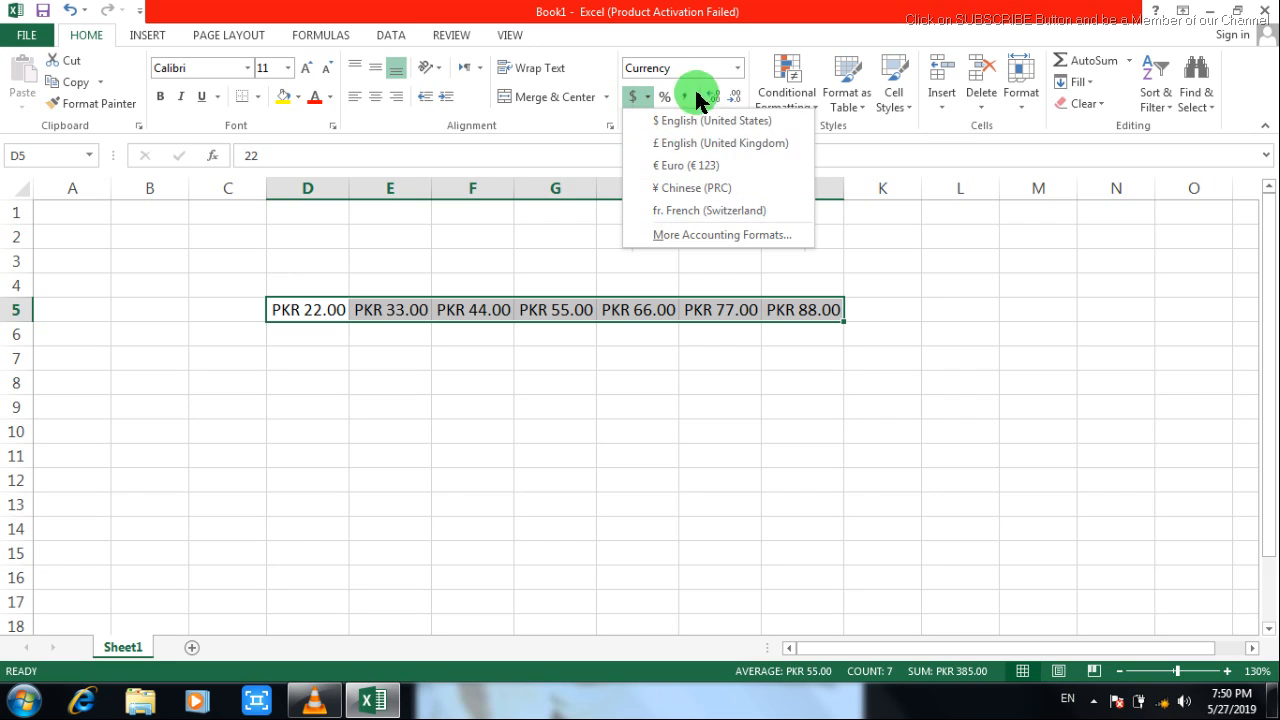
{"action": "left_click", "coordinate": [643, 297]}
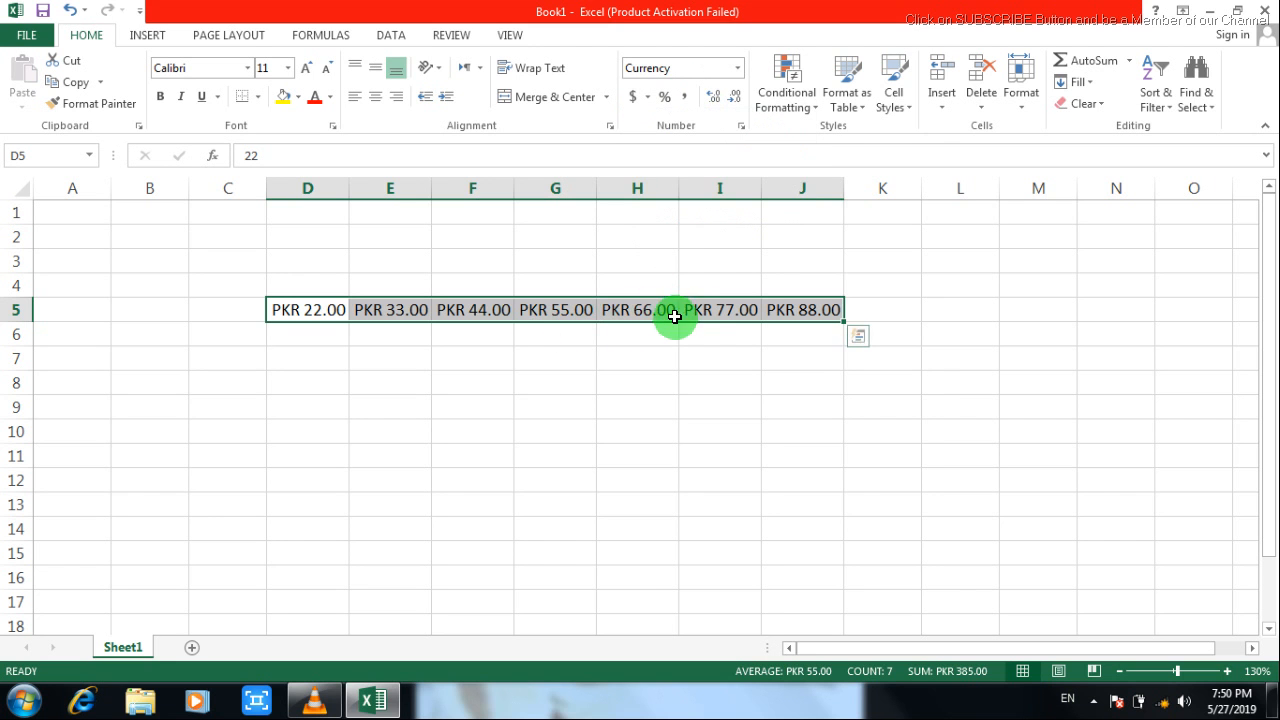
{"action": "left_click", "coordinate": [665, 98]}
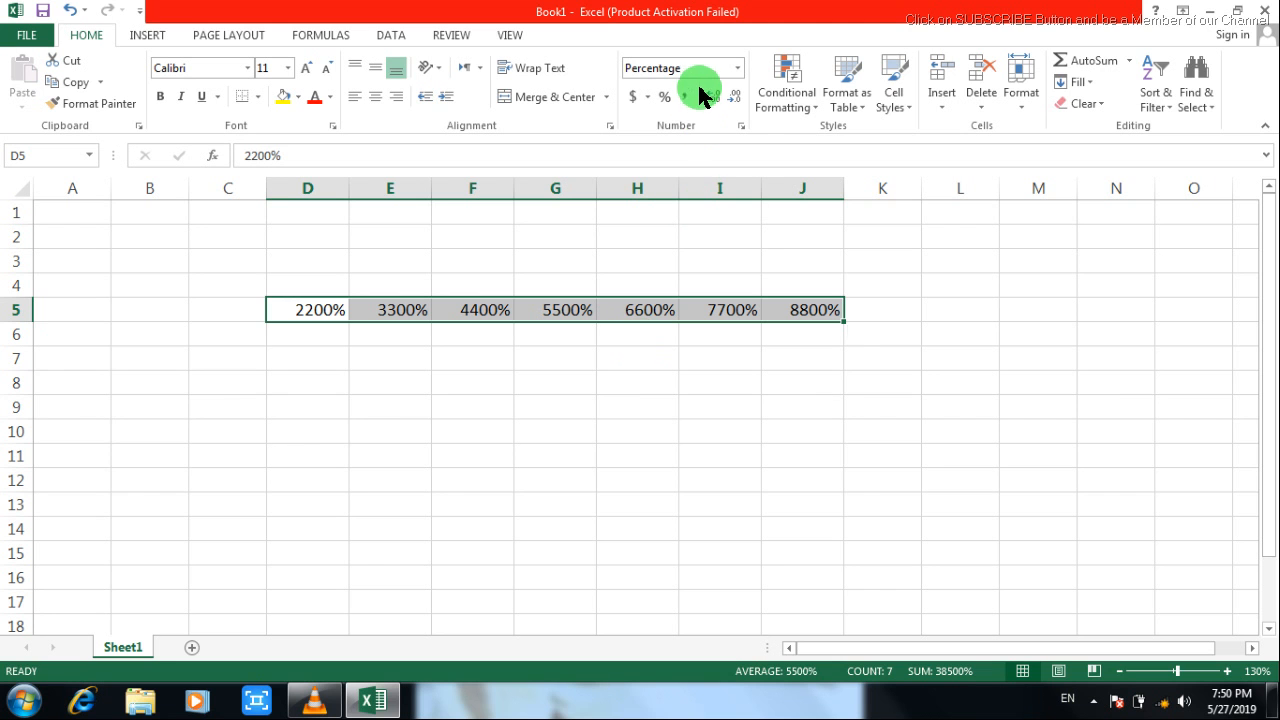
{"action": "left_click", "coordinate": [642, 408]}
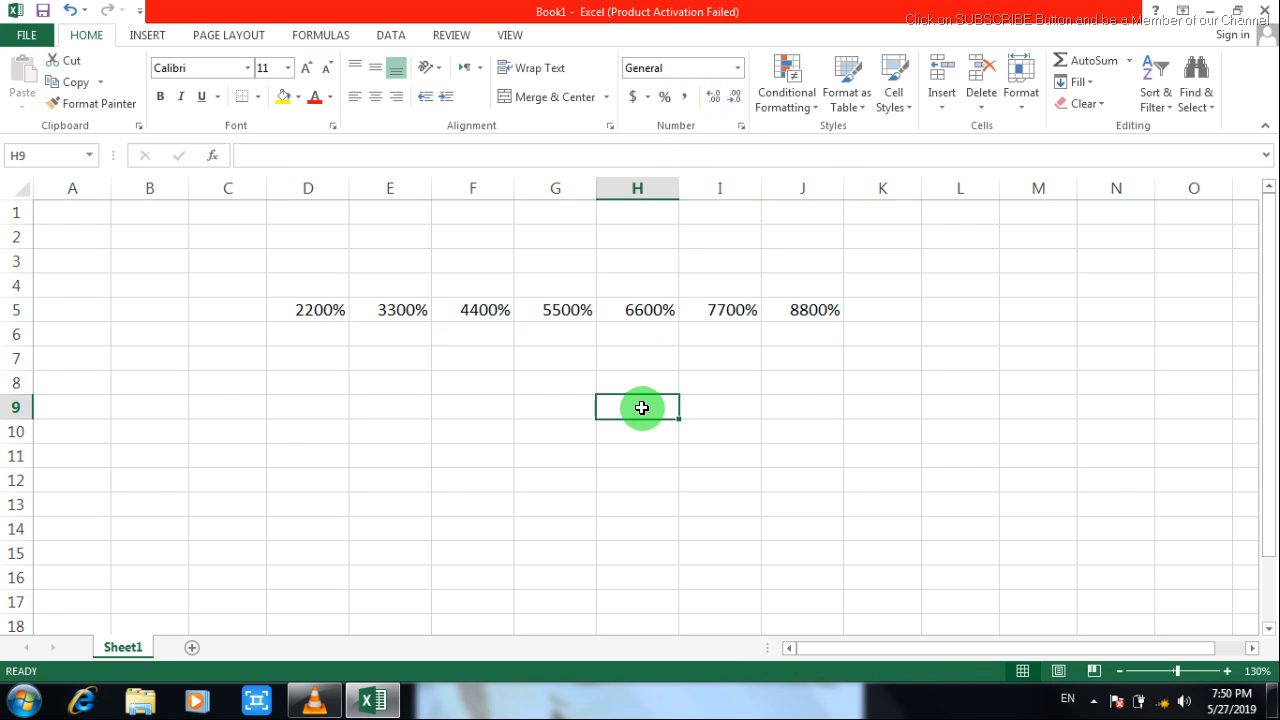
{"action": "type", "text": "64646575764646"}
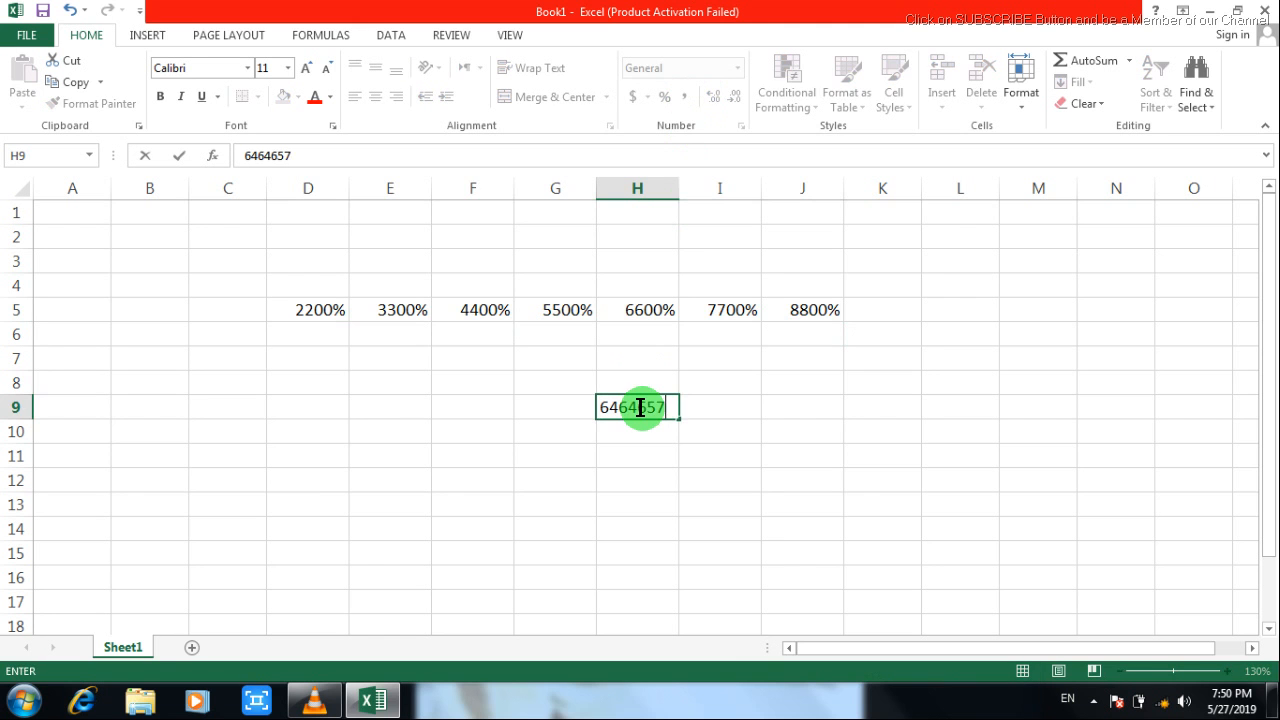
{"action": "left_click", "coordinate": [663, 451]}
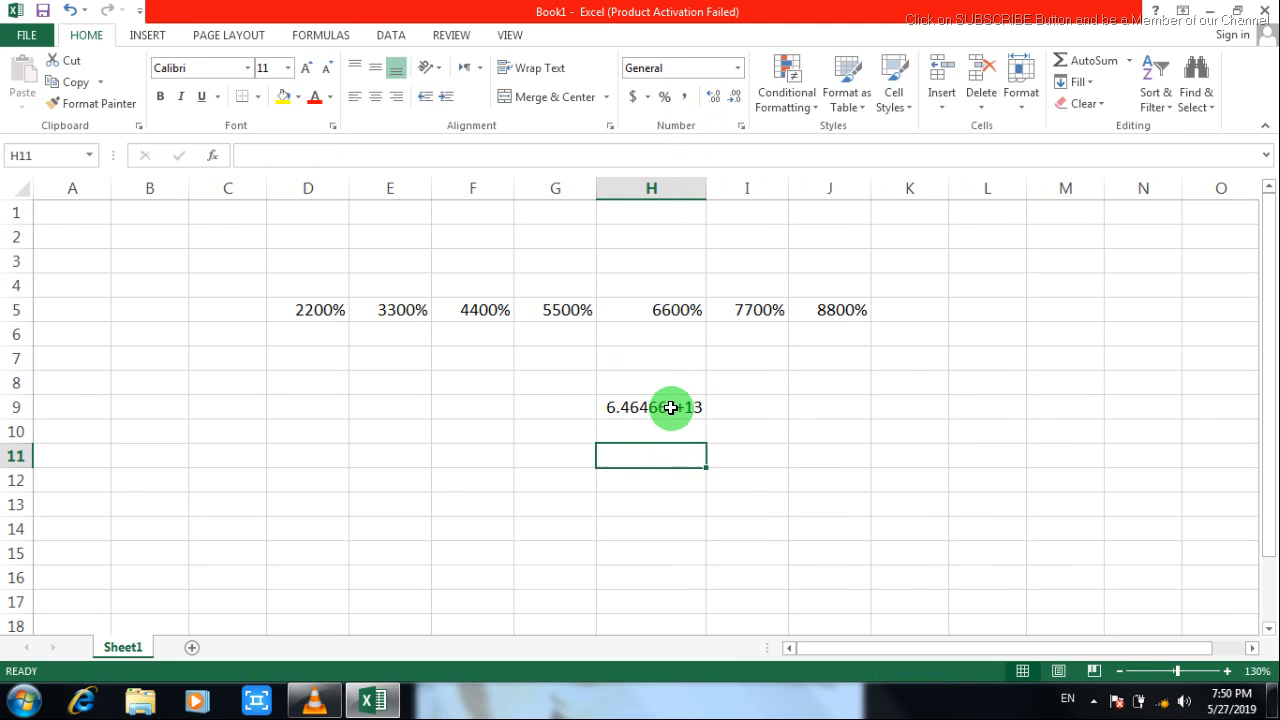
Apply the comma style with thousands separators to the number in H9.
{"action": "left_click", "coordinate": [676, 412]}
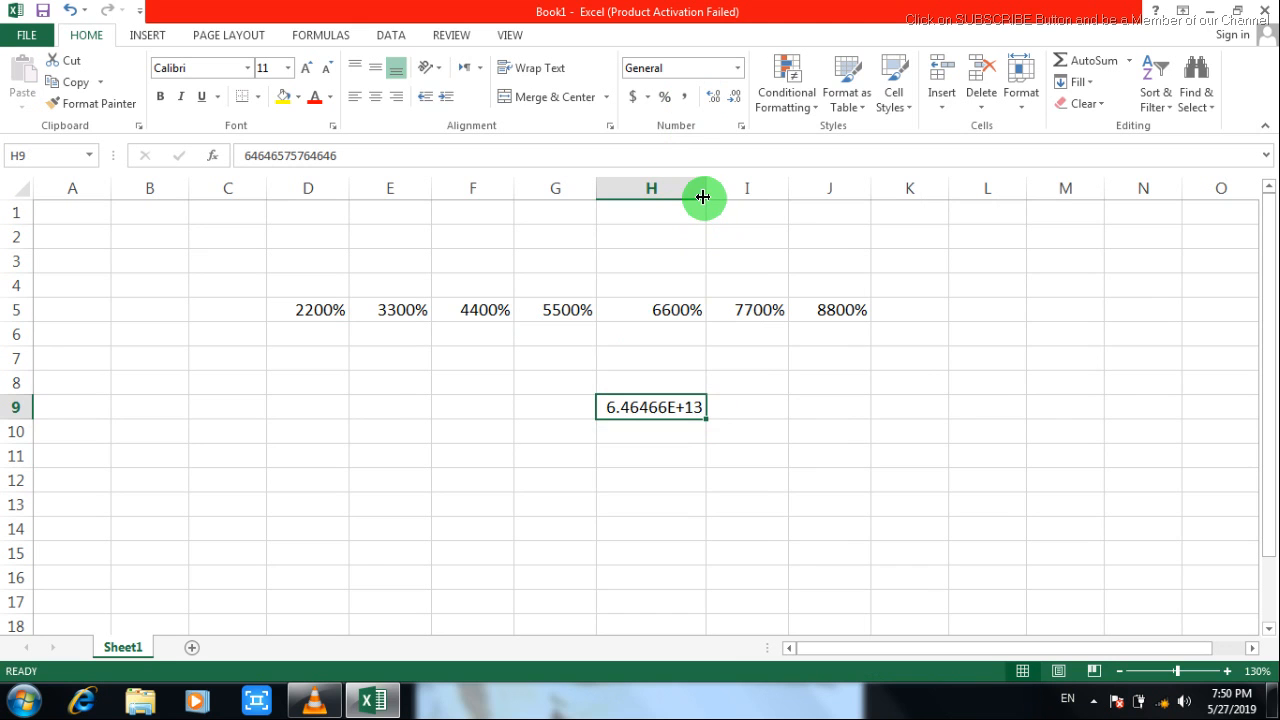
{"action": "left_click_drag", "start_coordinate": [703, 191], "coordinate": [703, 191]}
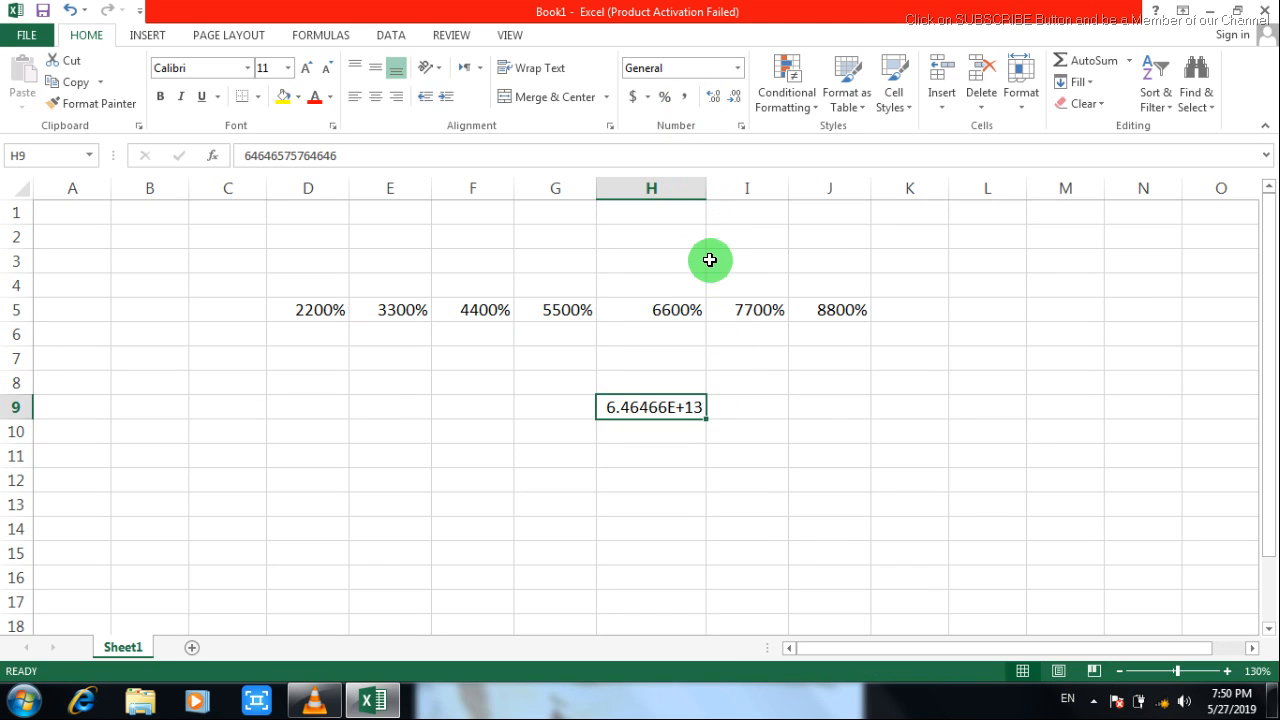
{"action": "left_click", "coordinate": [681, 431]}
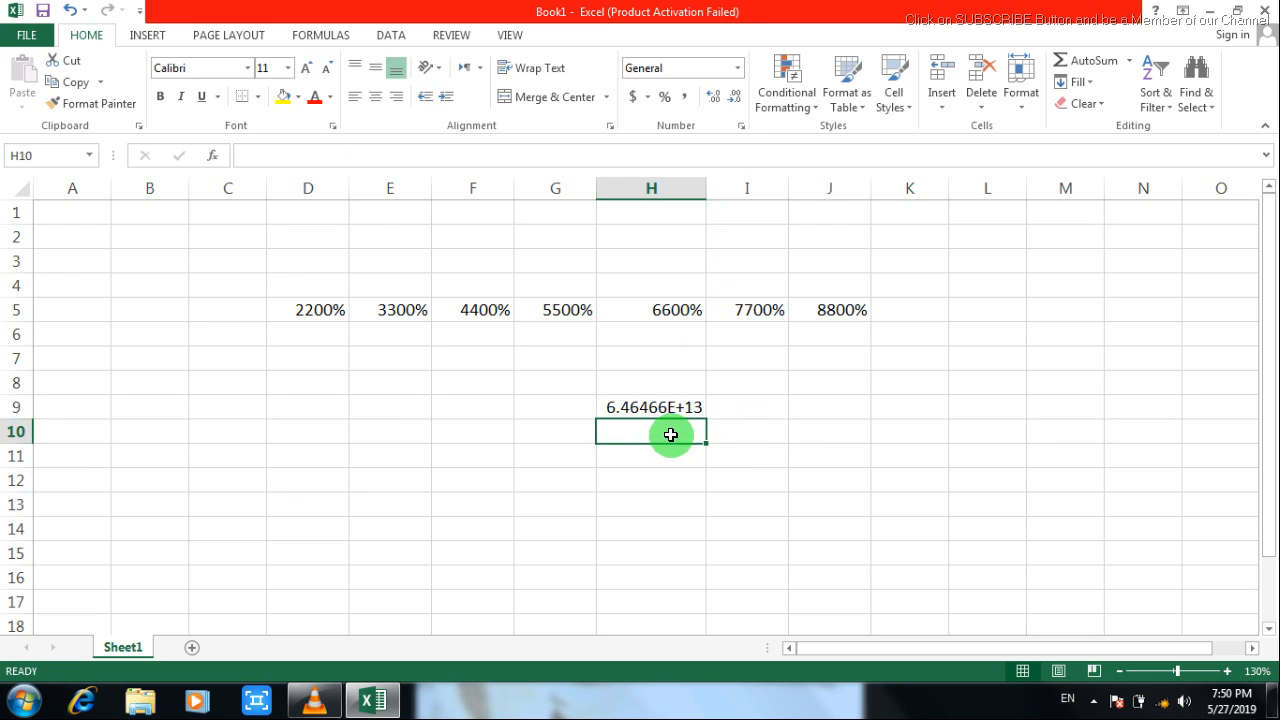
{"action": "left_click", "coordinate": [645, 412]}
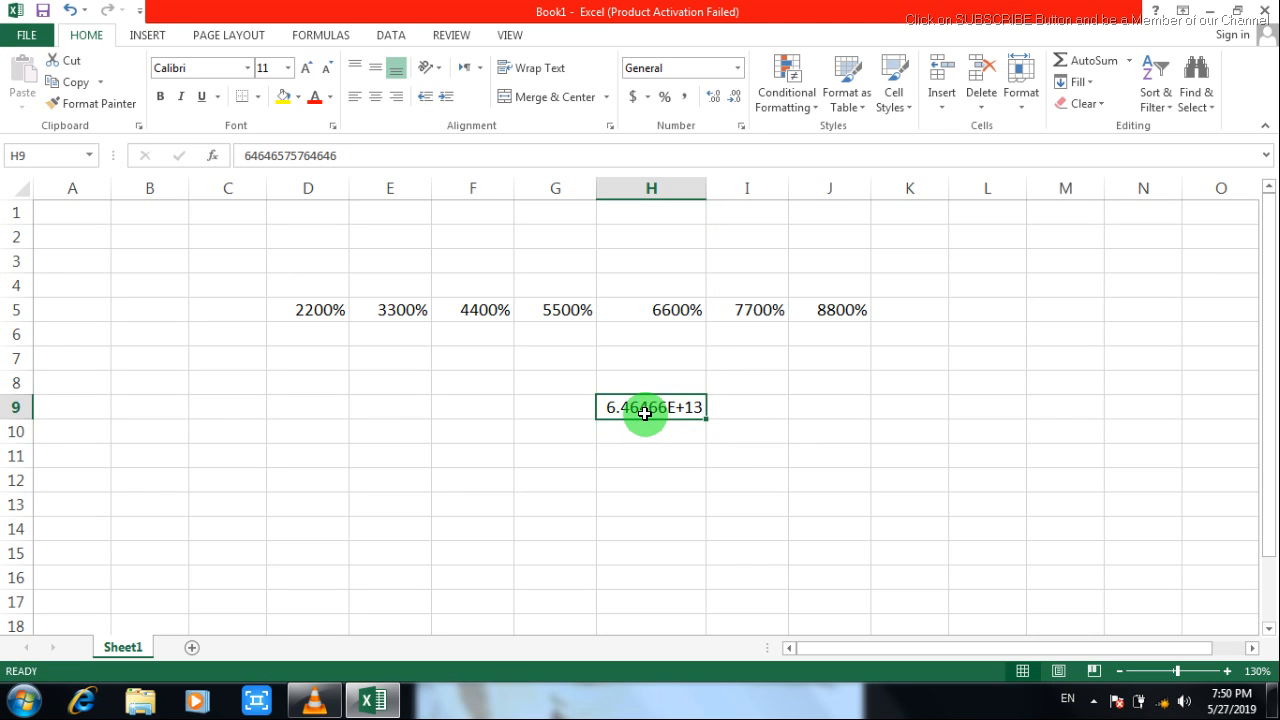
{"action": "left_click", "coordinate": [686, 100]}
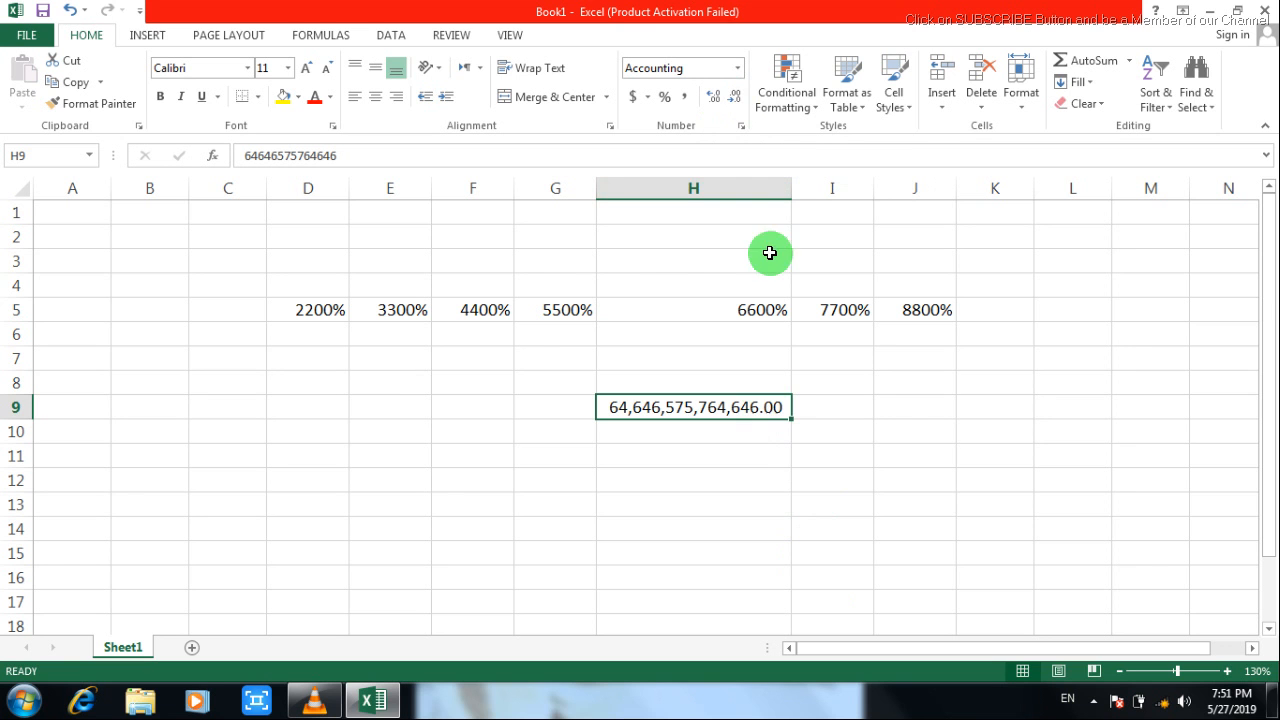
Adjust H9 to show four decimal places and widen column H to fit the number.
{"action": "left_click", "coordinate": [737, 100]}
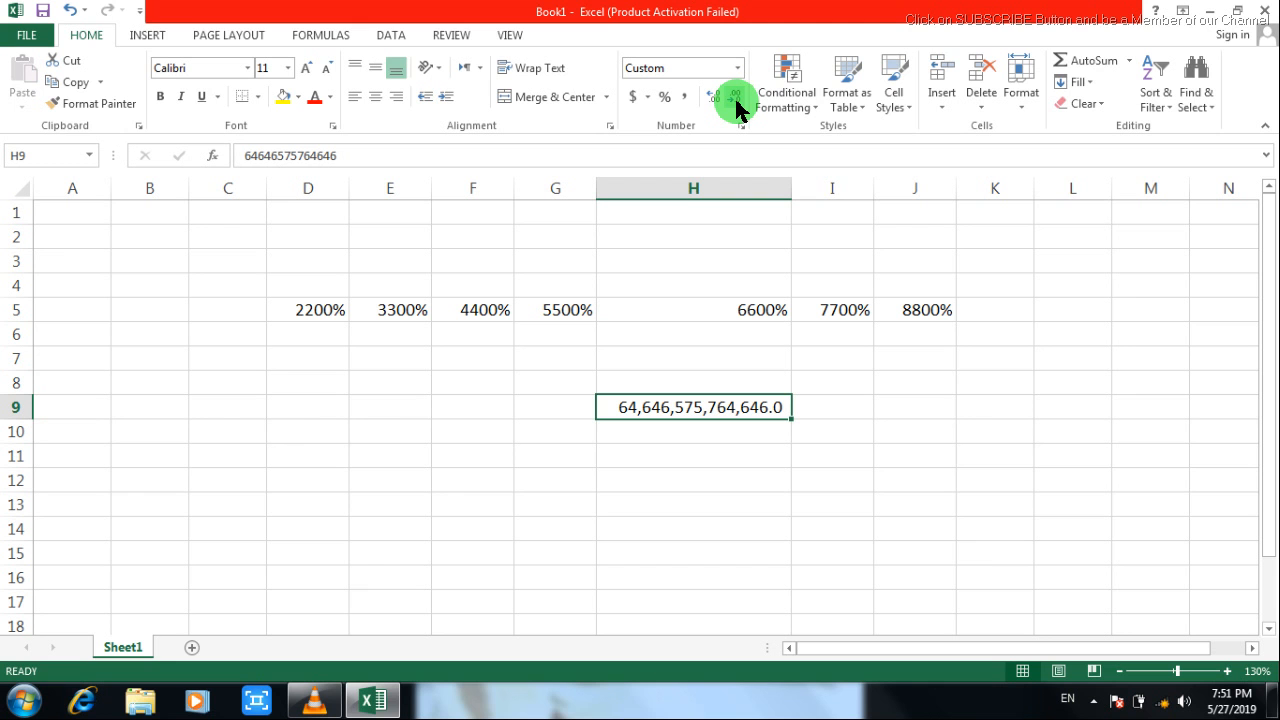
{"action": "left_click", "coordinate": [716, 100]}
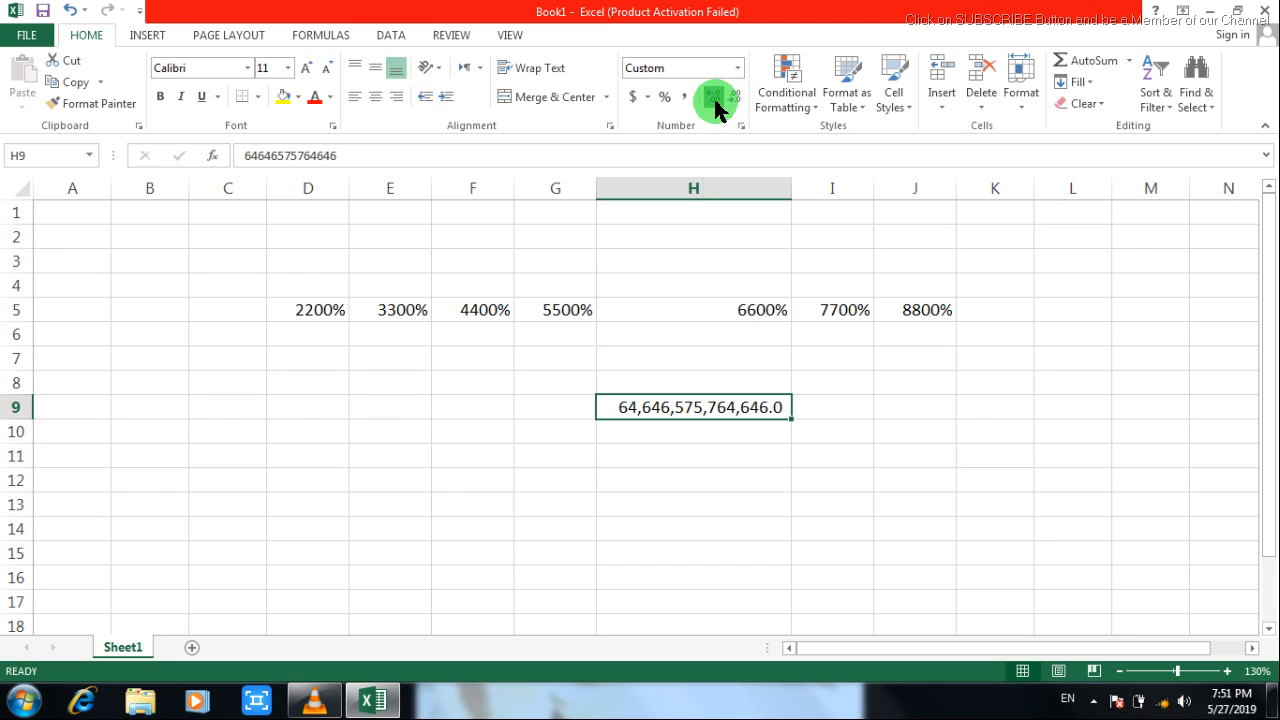
{"action": "left_click", "coordinate": [716, 100]}
{"action": "left_click", "coordinate": [716, 100]}
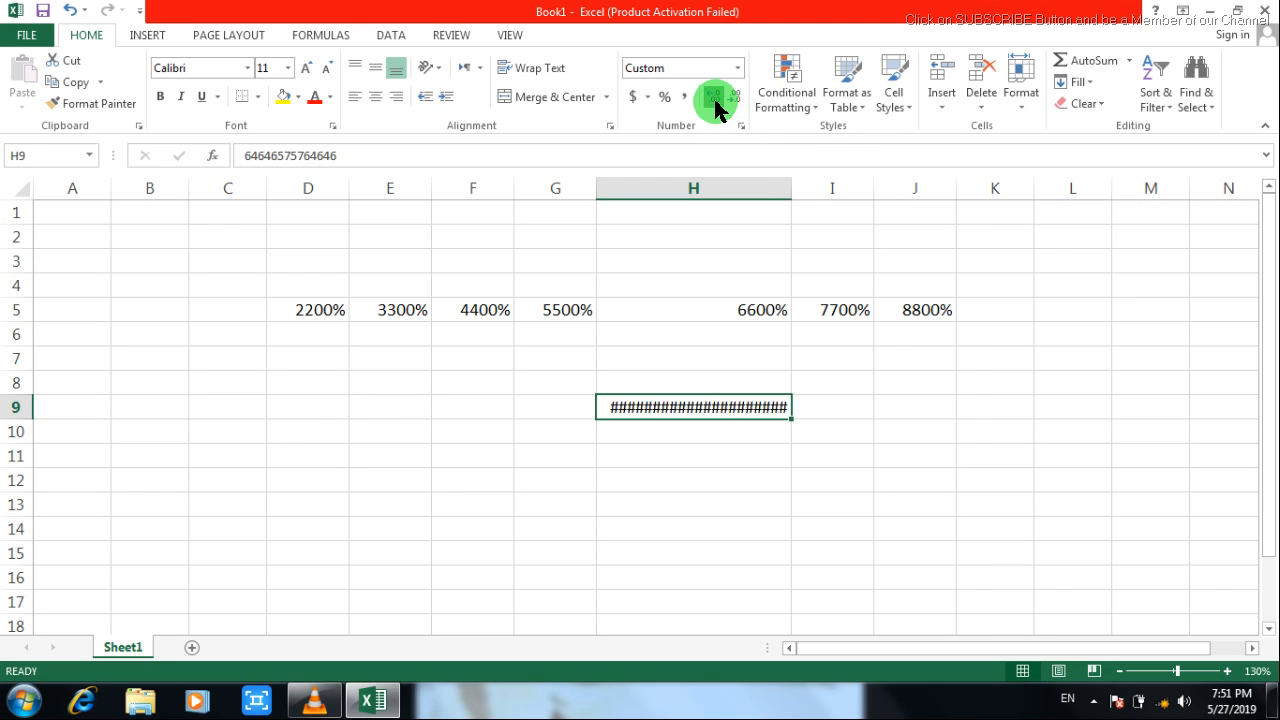
{"action": "left_click", "coordinate": [804, 182]}
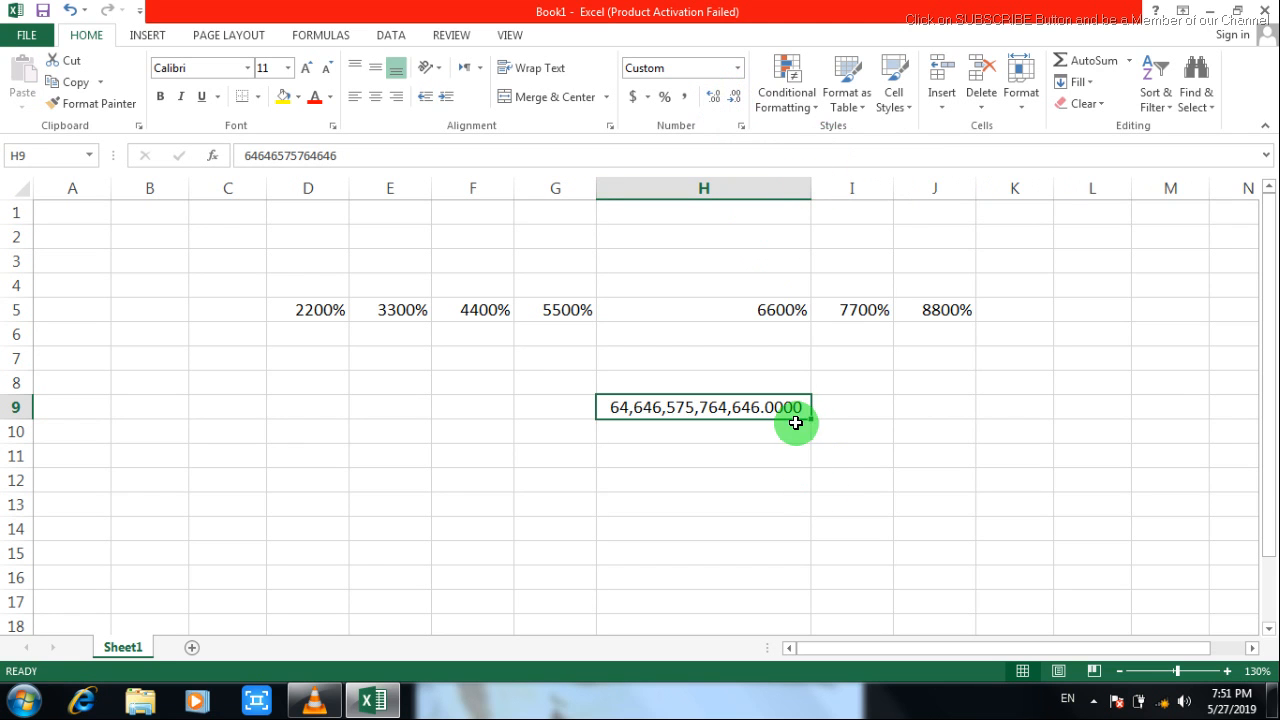
Reduce the number in H9 to one decimal place.
{"action": "left_click", "coordinate": [737, 98]}
{"action": "left_click", "coordinate": [736, 97]}
{"action": "left_click", "coordinate": [736, 98]}
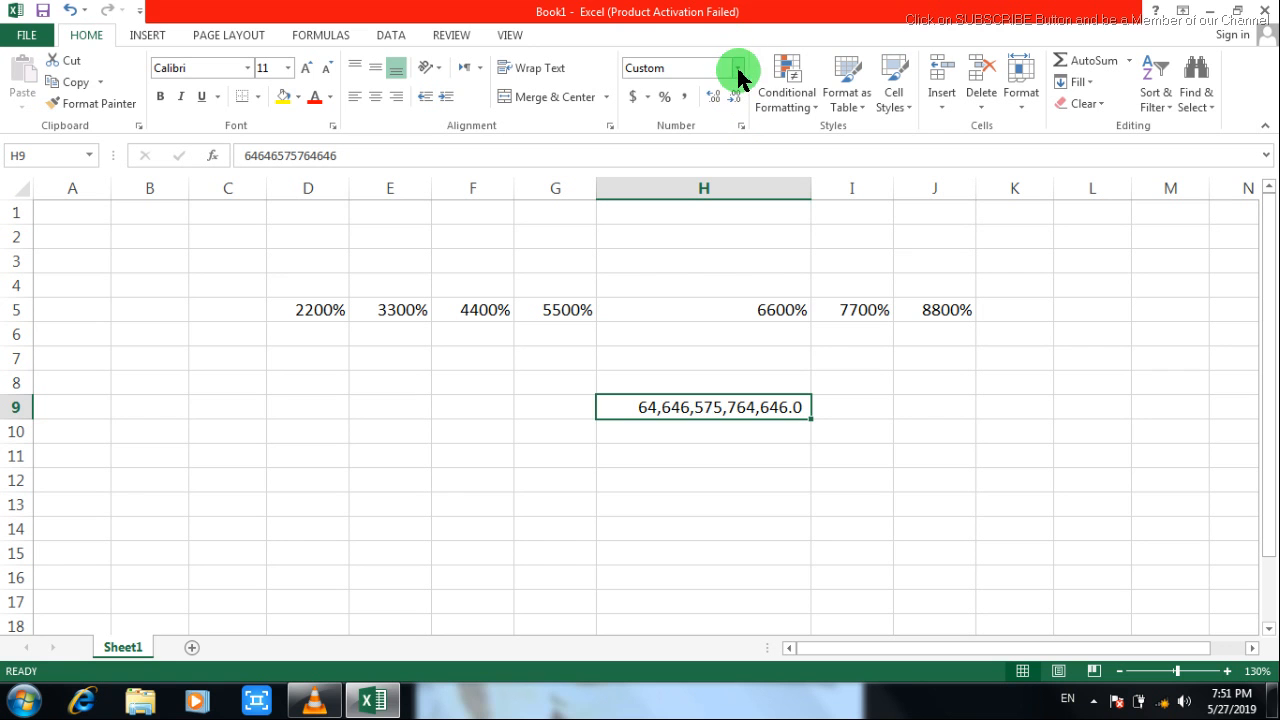
Format H9 as Accounting and view the available accounting currency formats without choosing one.
{"action": "left_click", "coordinate": [738, 70]}
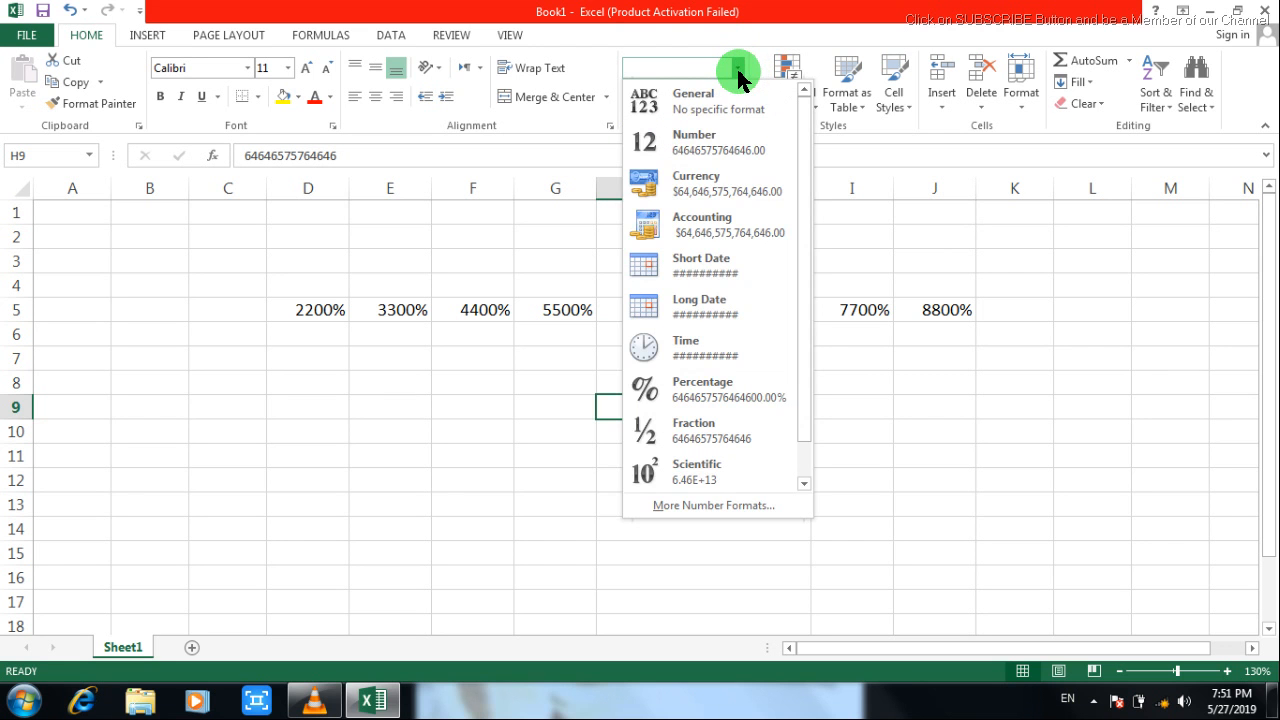
{"action": "left_click", "coordinate": [727, 226]}
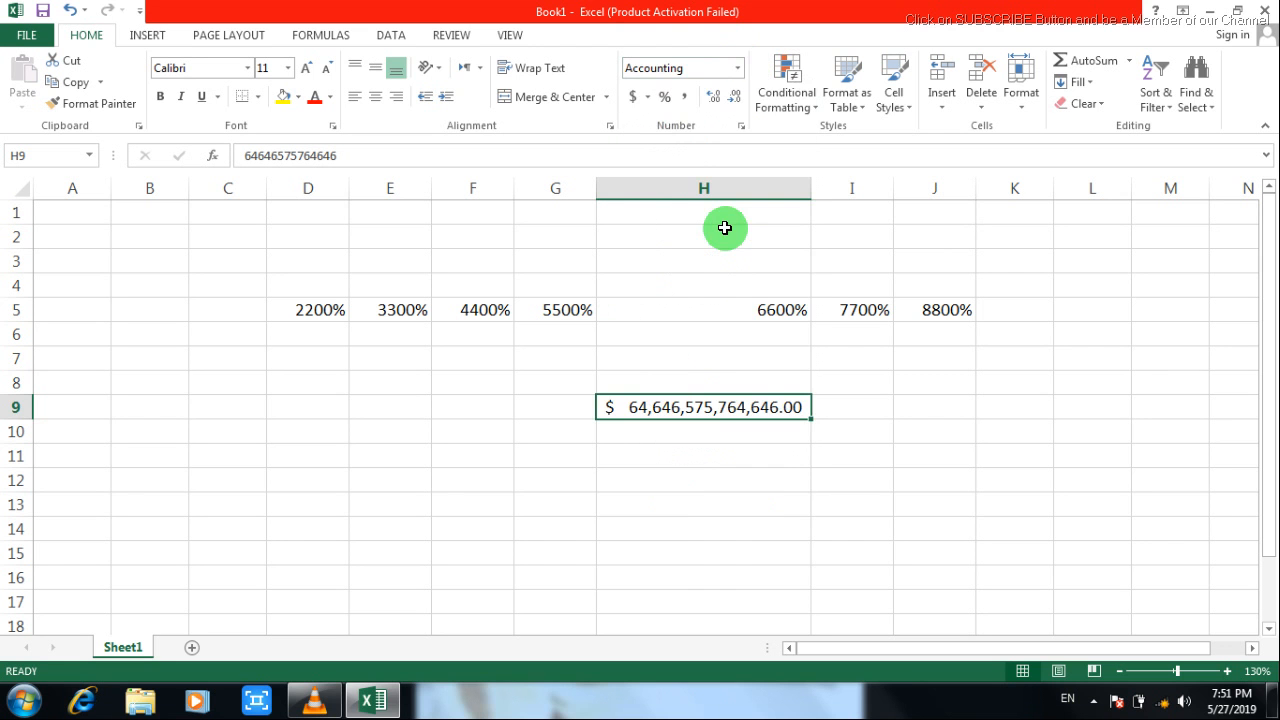
{"action": "left_click", "coordinate": [646, 104]}
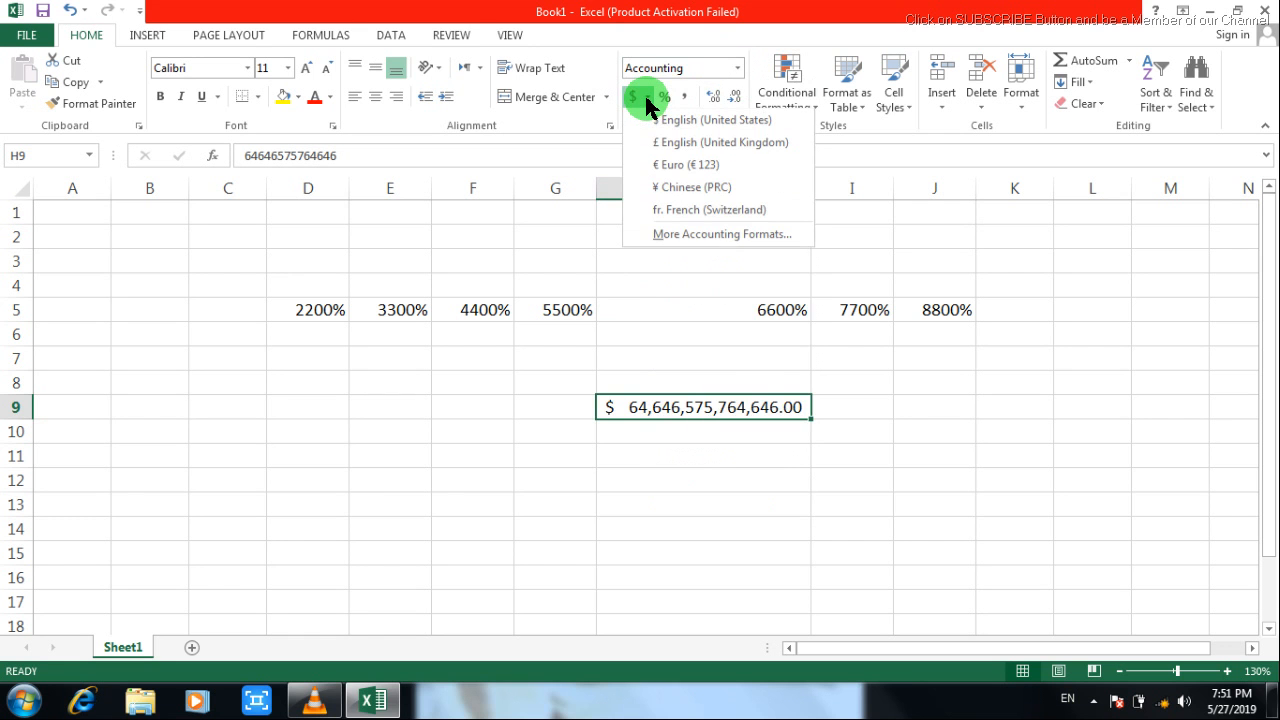
{"action": "left_click", "coordinate": [715, 46]}
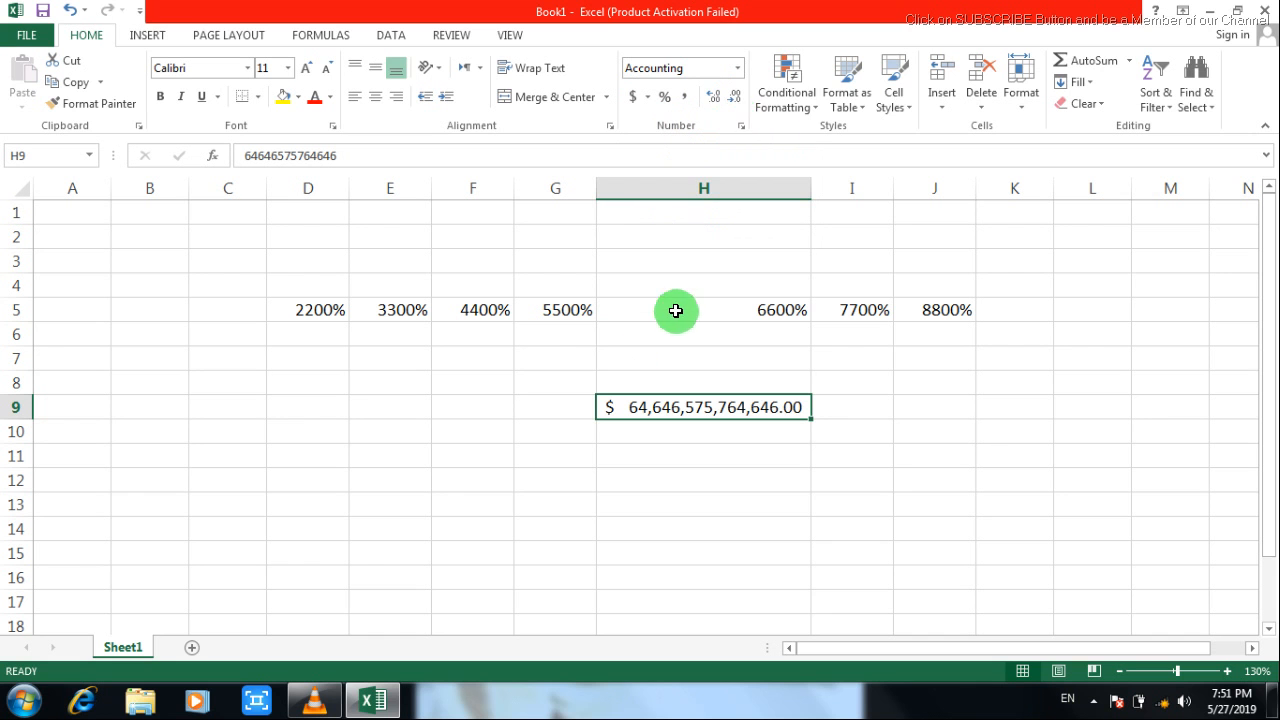
Format H9 as Short Date and autofit the width of column H.
{"action": "left_click", "coordinate": [740, 68]}
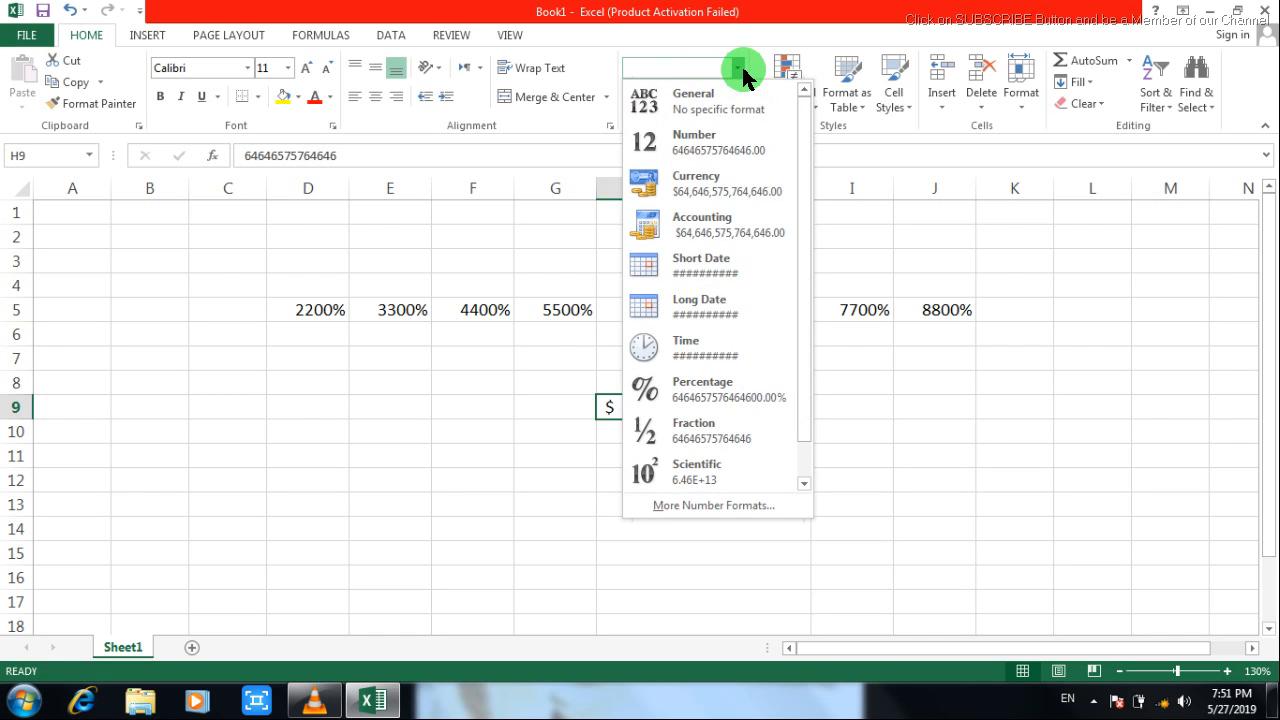
{"action": "left_click", "coordinate": [705, 276]}
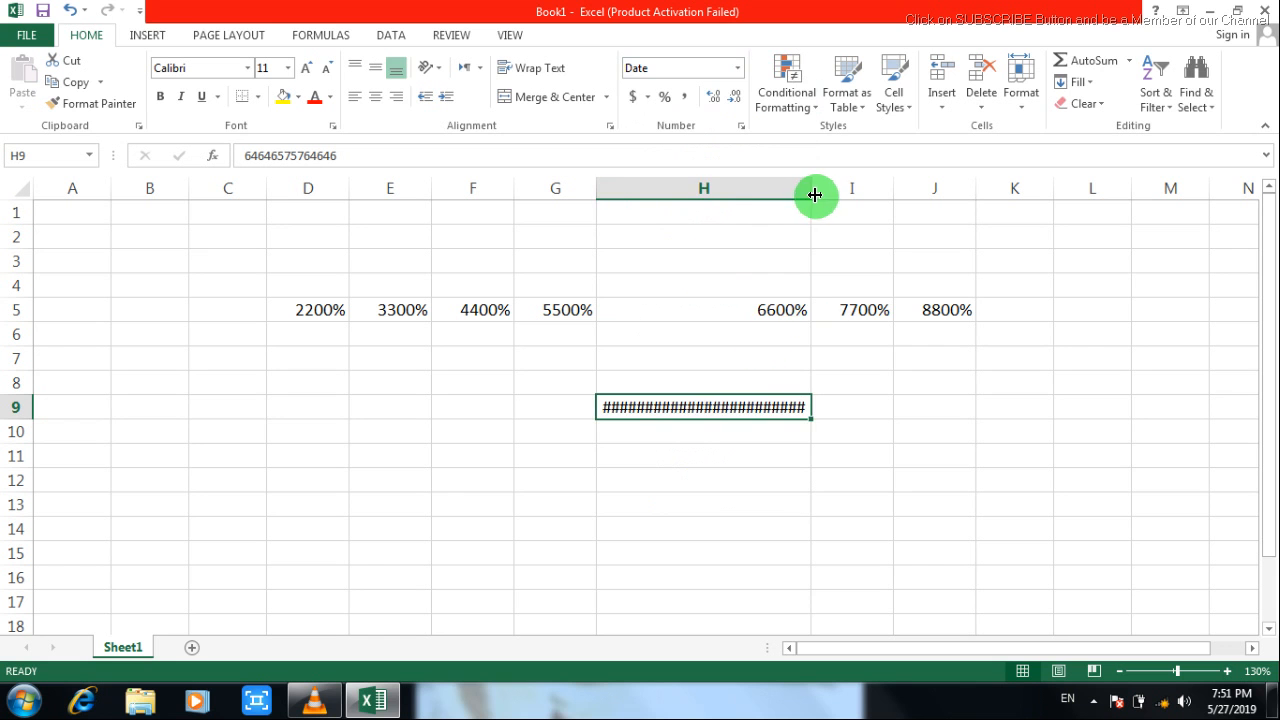
{"action": "double_click", "coordinate": [811, 188]}
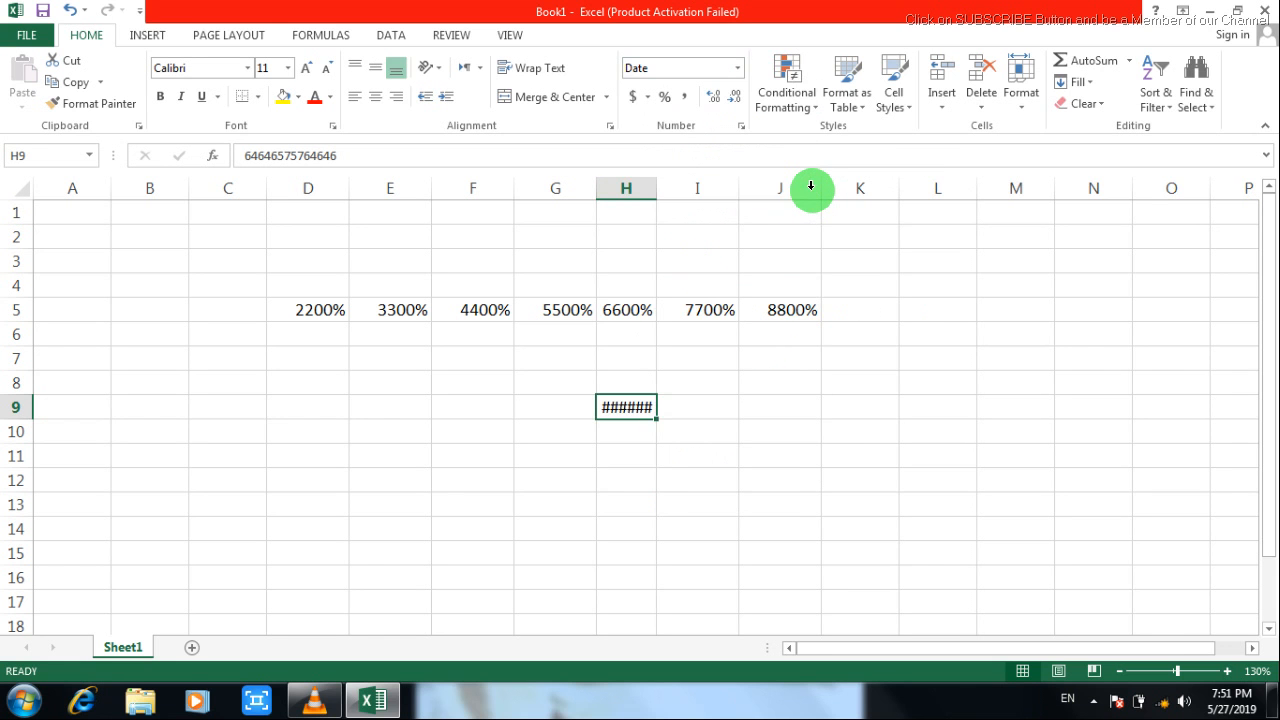
Format I5 as Short Date and autofit the width of column I.
{"action": "left_click", "coordinate": [709, 316]}
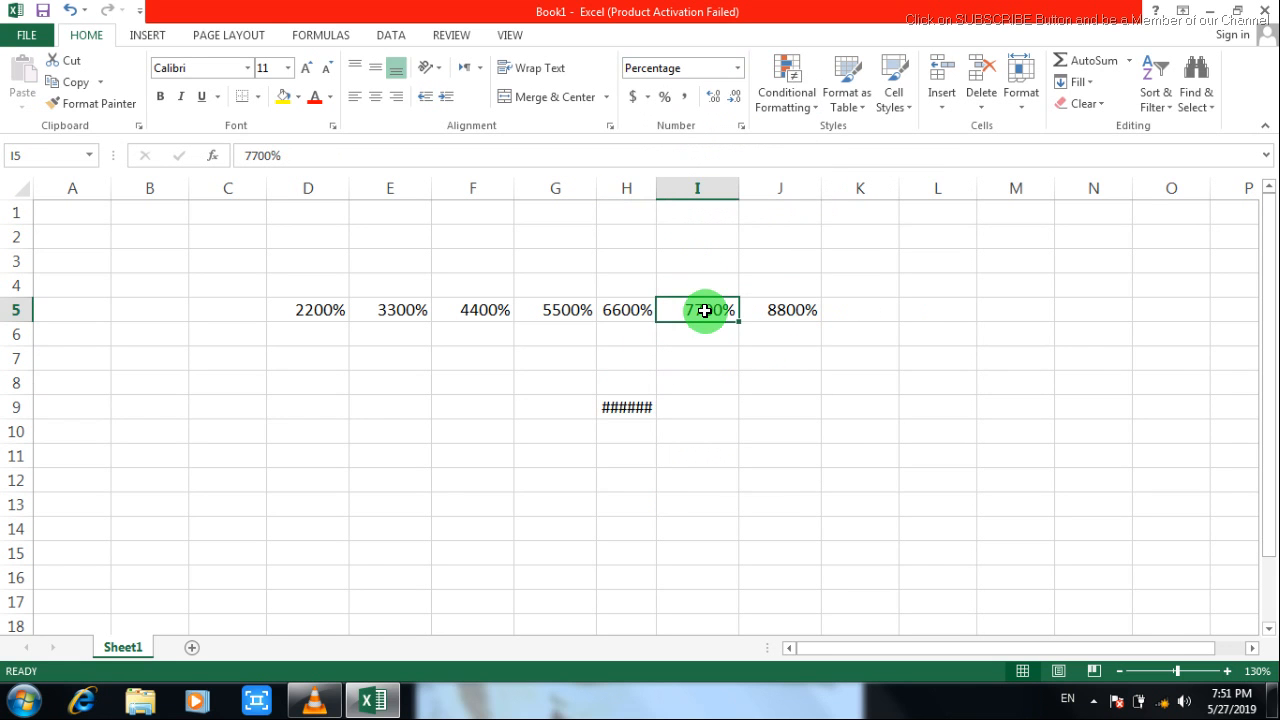
{"action": "left_click", "coordinate": [737, 68]}
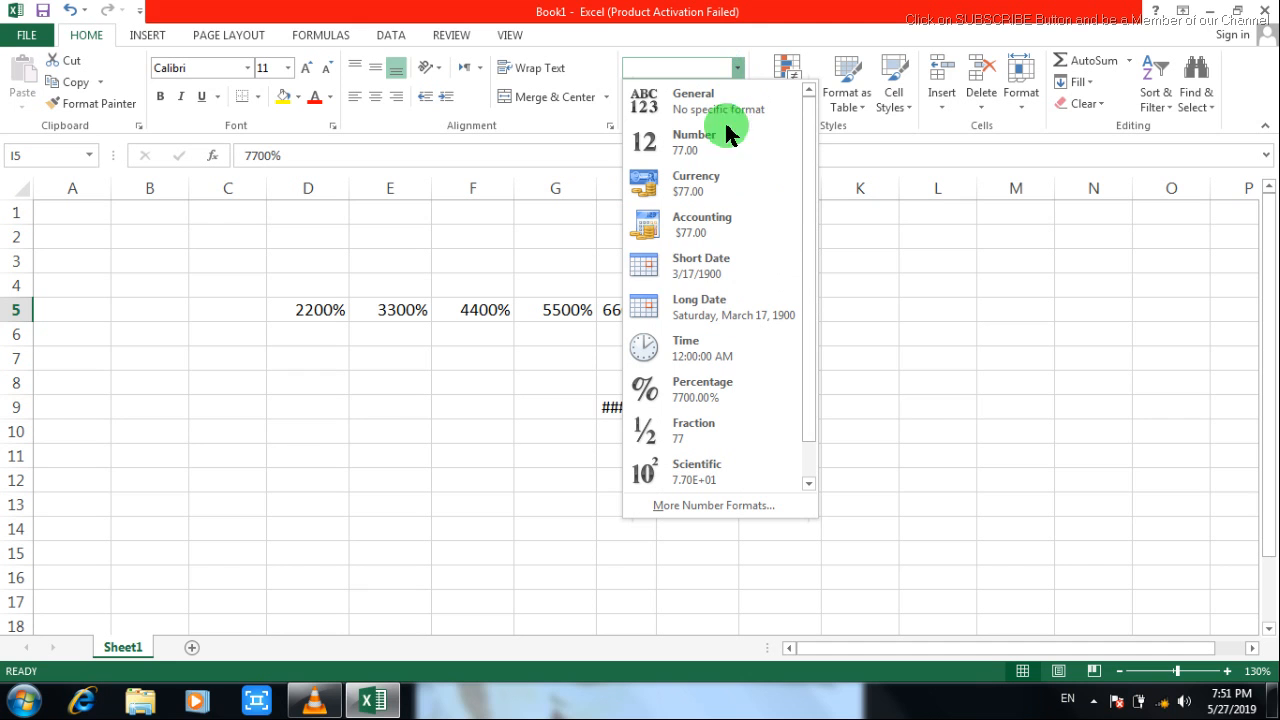
{"action": "left_click", "coordinate": [711, 260]}
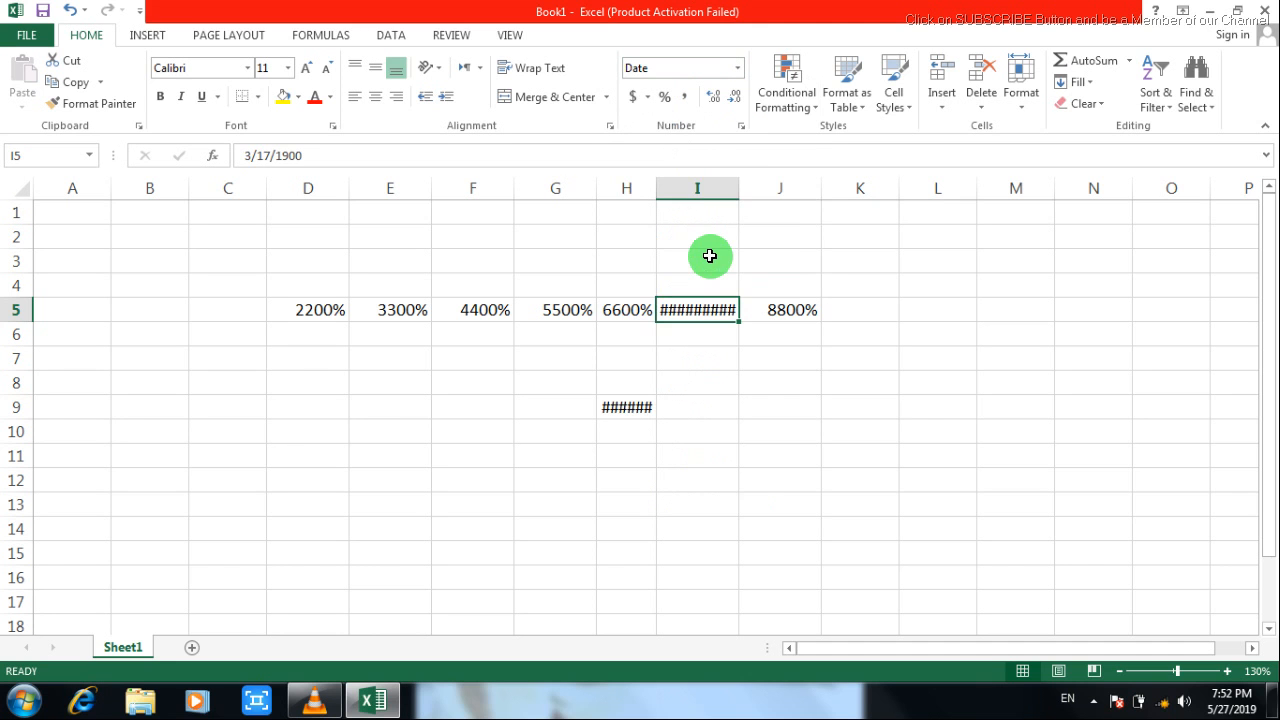
{"action": "double_click", "coordinate": [738, 178]}
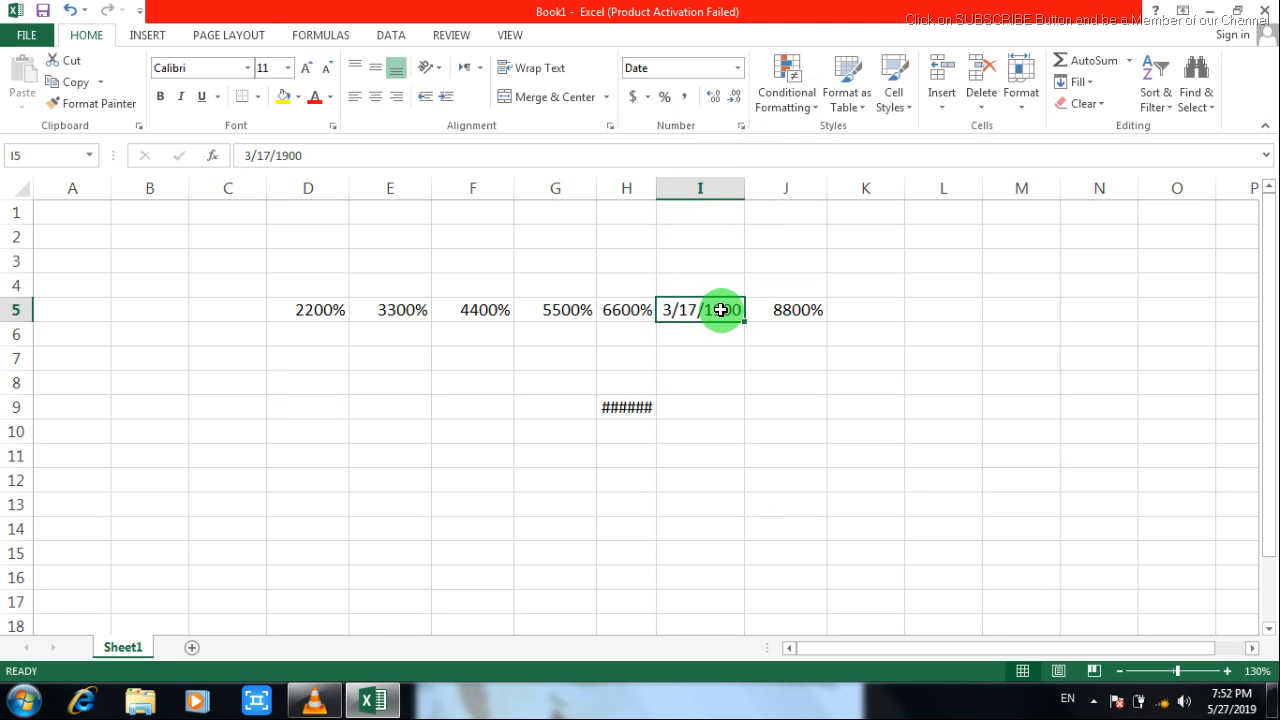
Format J5 as Long Date and compare it with the short date in I5.
{"action": "left_click", "coordinate": [801, 310]}
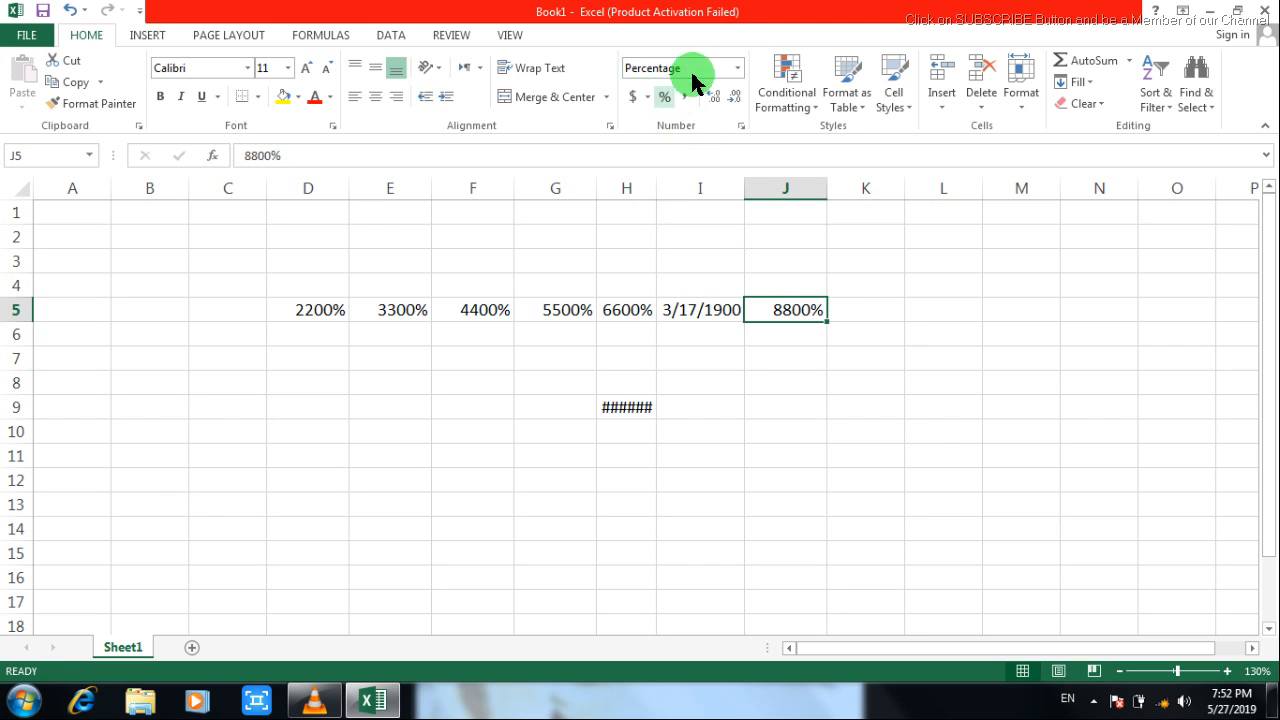
{"action": "left_click", "coordinate": [737, 68]}
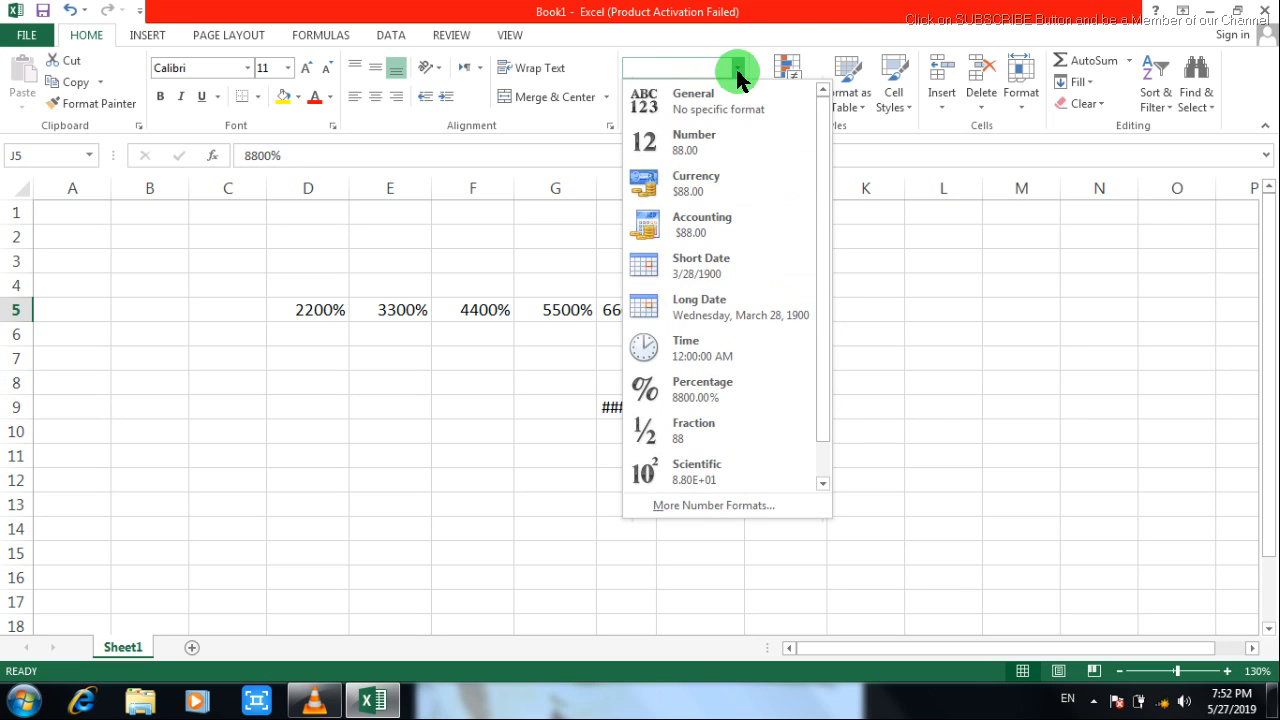
{"action": "left_click", "coordinate": [716, 316]}
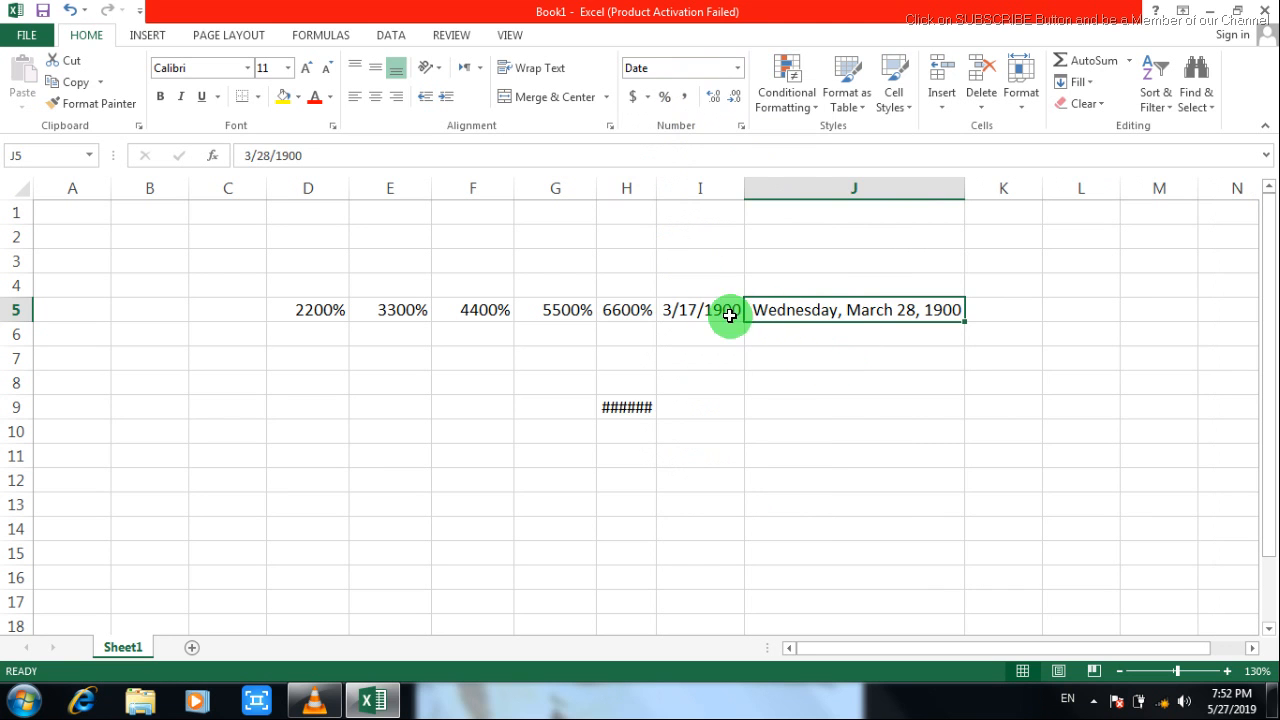
{"action": "left_click", "coordinate": [709, 314]}
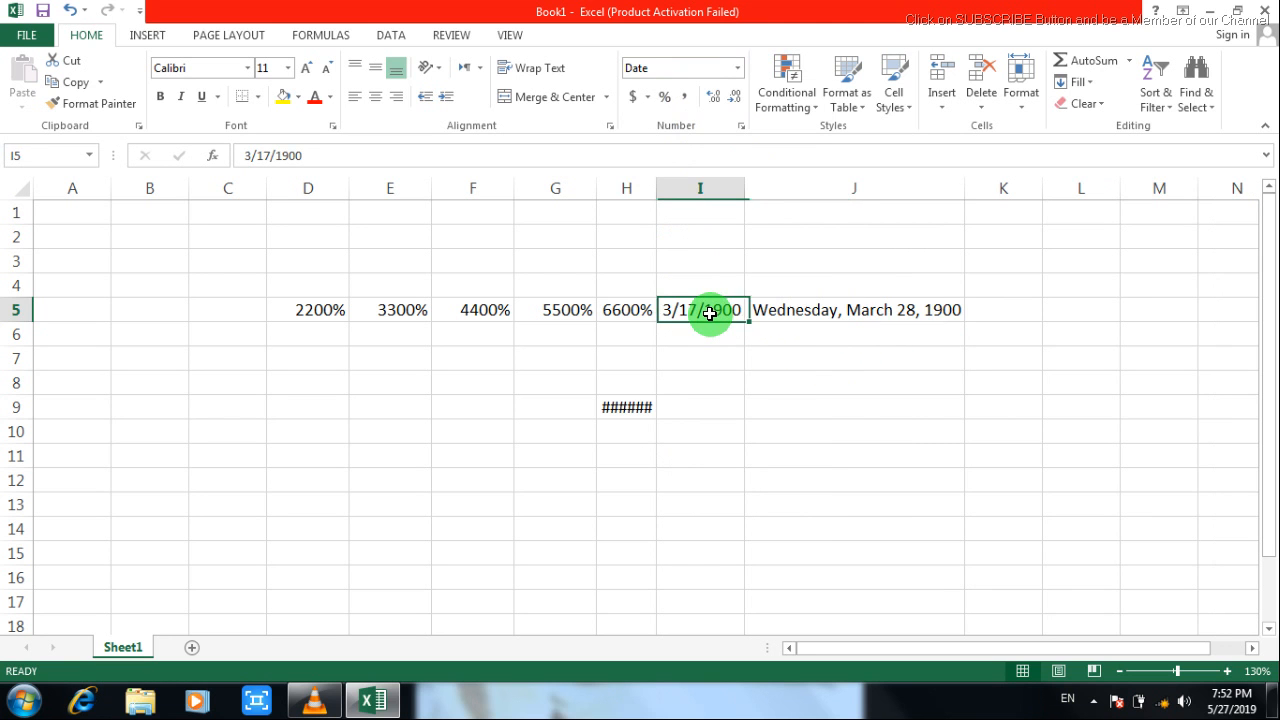
Change the format of J5 to Time.
{"action": "left_click", "coordinate": [873, 309]}
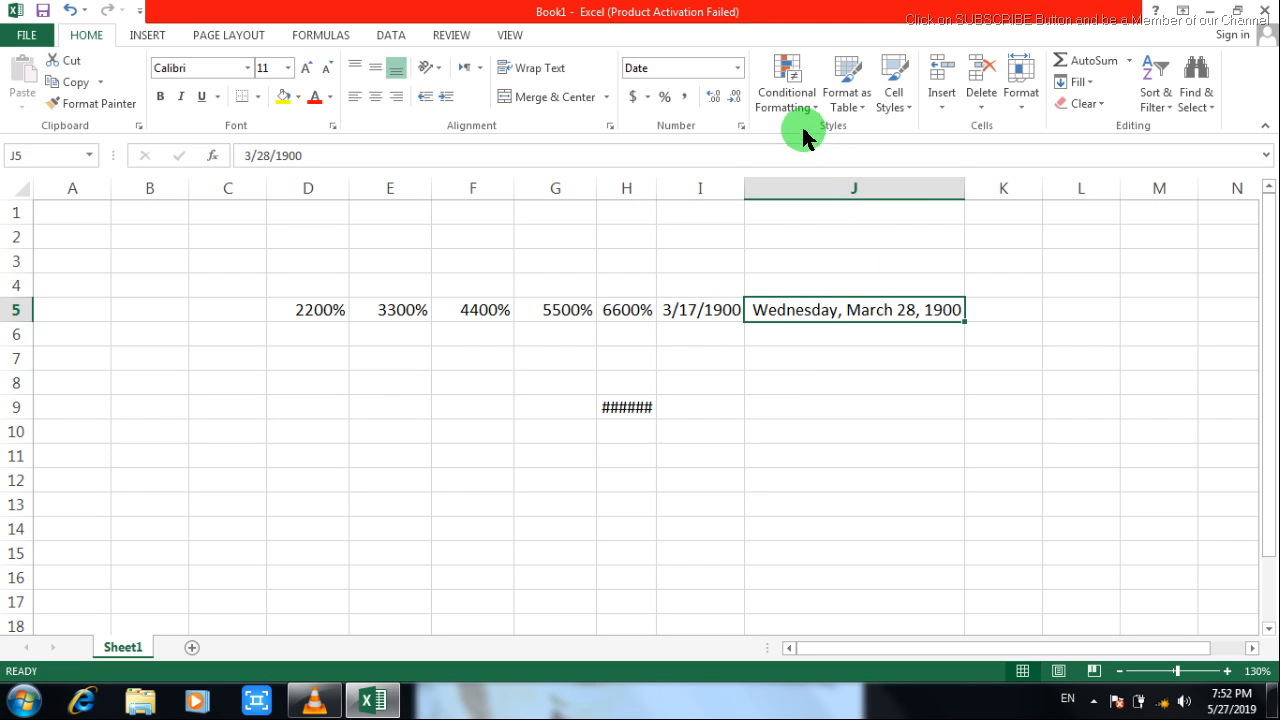
{"action": "left_click", "coordinate": [739, 67]}
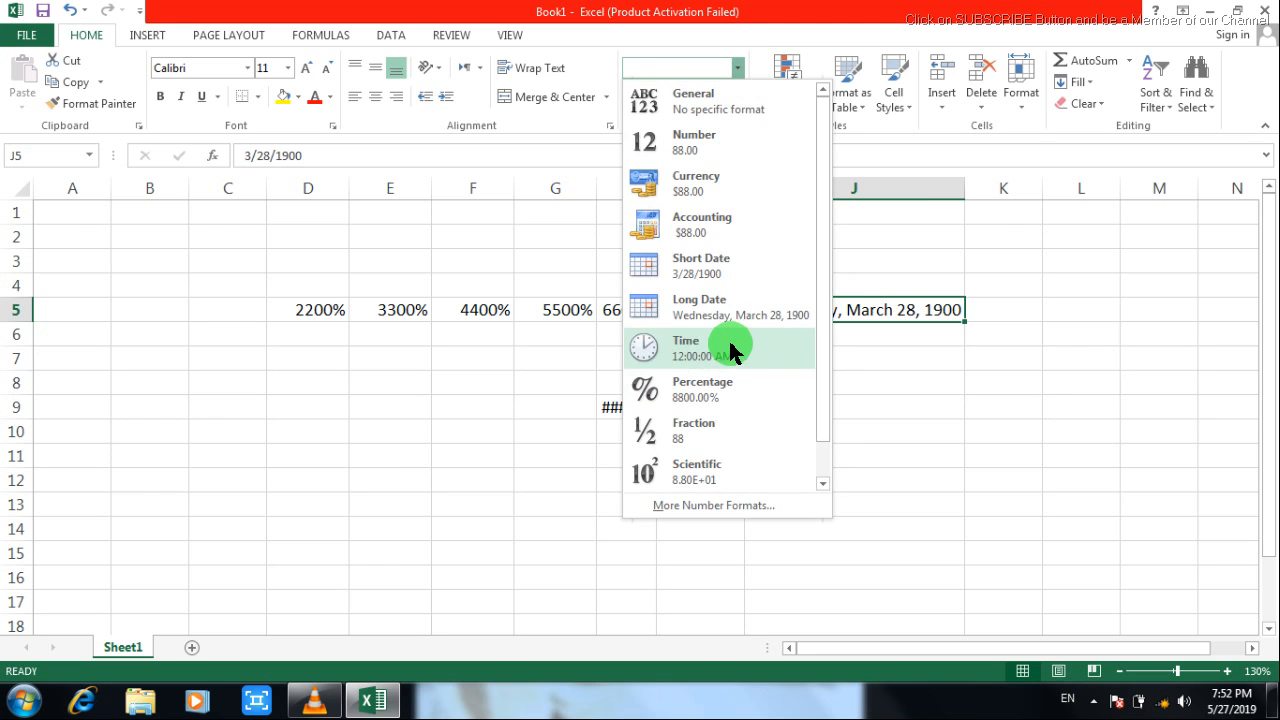
{"action": "left_click", "coordinate": [703, 350]}
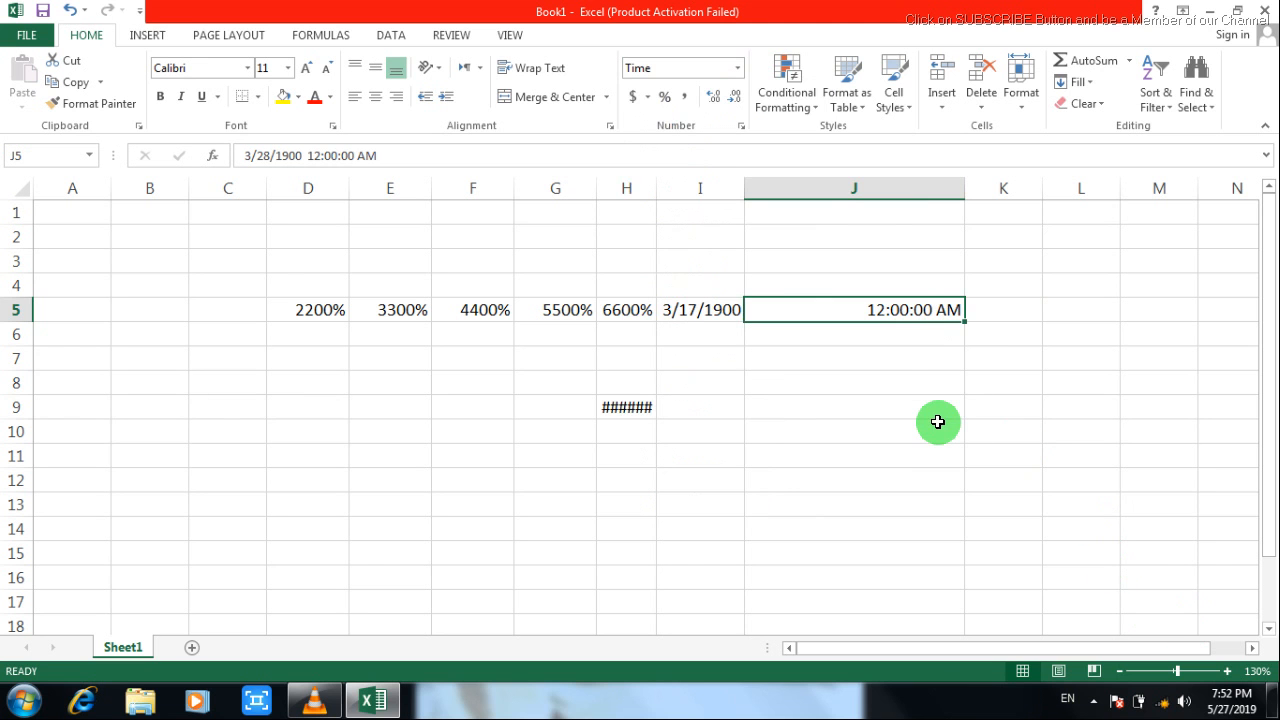
Change the number format of J5 to Text.
{"action": "left_click", "coordinate": [737, 69]}
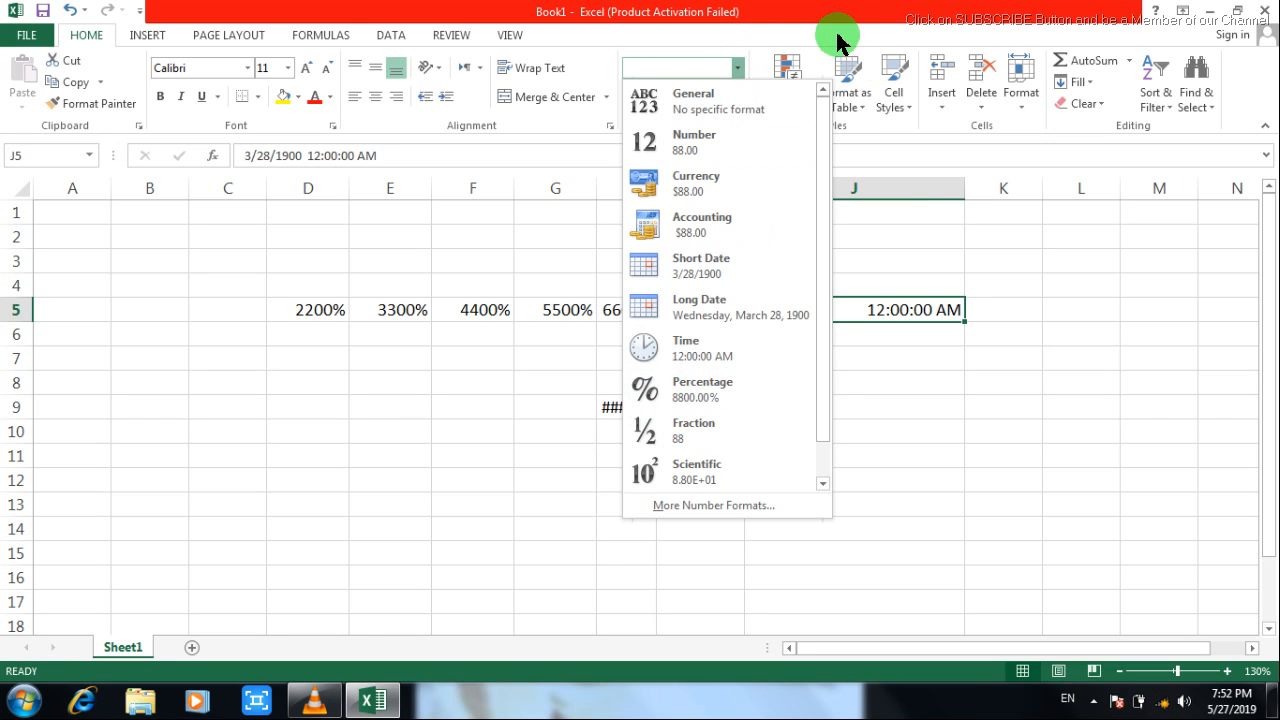
{"action": "left_click", "coordinate": [805, 43]}
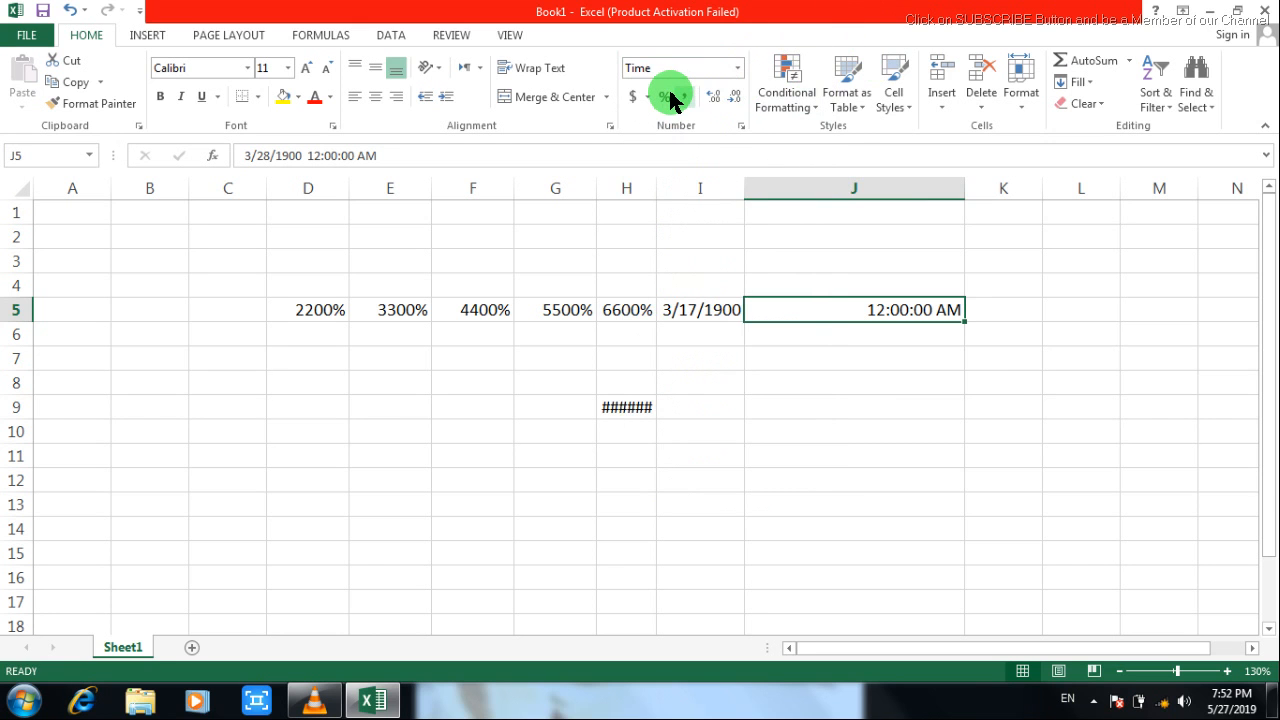
{"action": "left_click", "coordinate": [738, 68]}
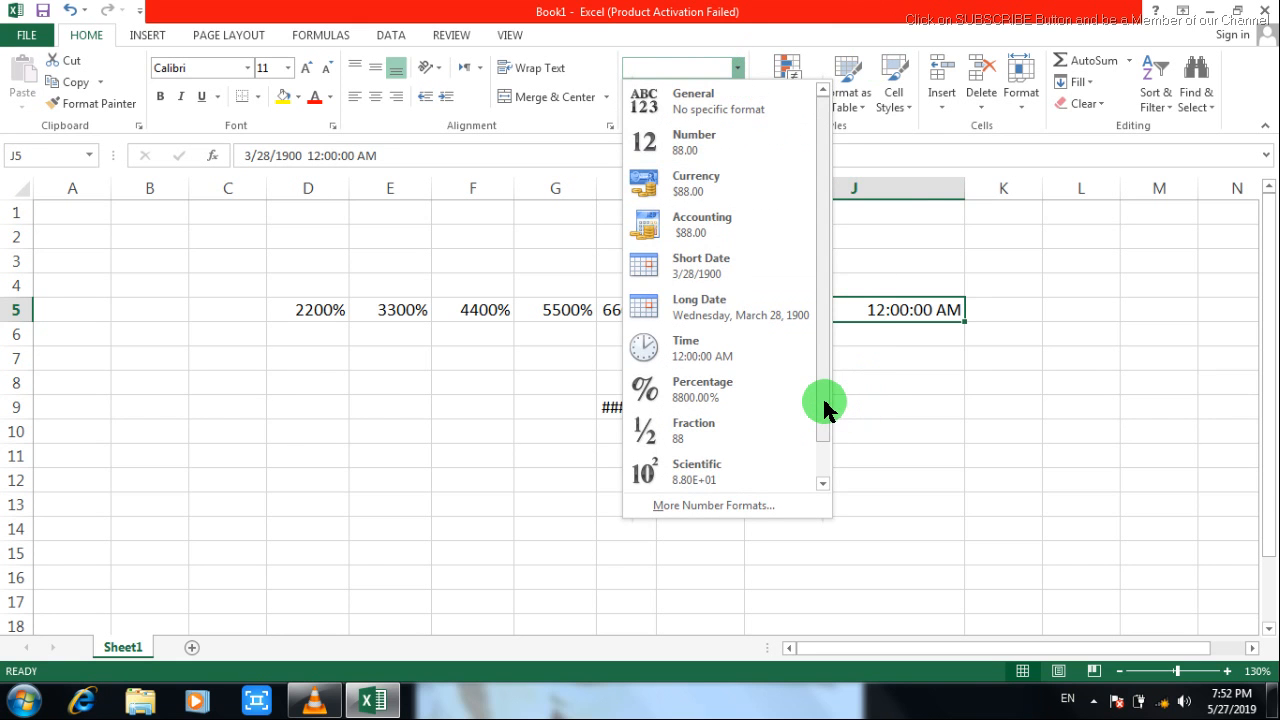
{"action": "left_click_drag", "start_coordinate": [824, 401], "coordinate": [826, 457]}
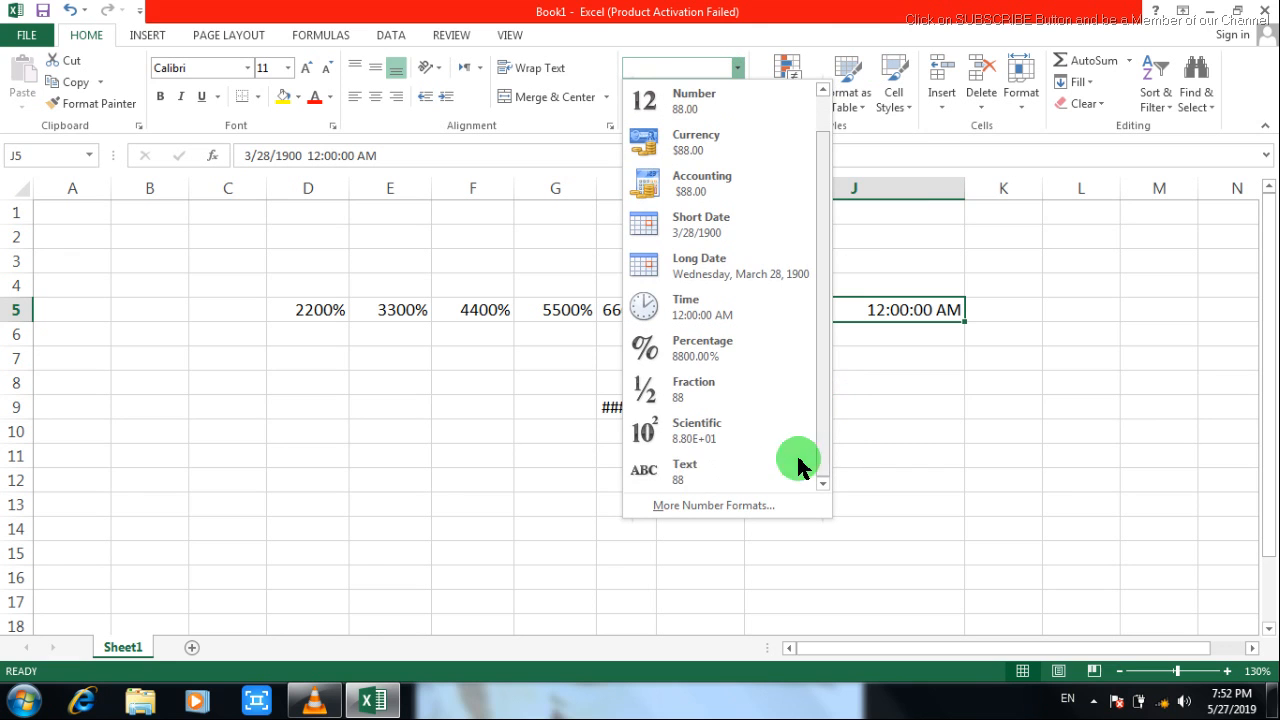
{"action": "left_click", "coordinate": [678, 475]}
Enter the sample text fdgdgdf in I10 and format that cell as Text.
{"action": "left_click", "coordinate": [720, 436]}
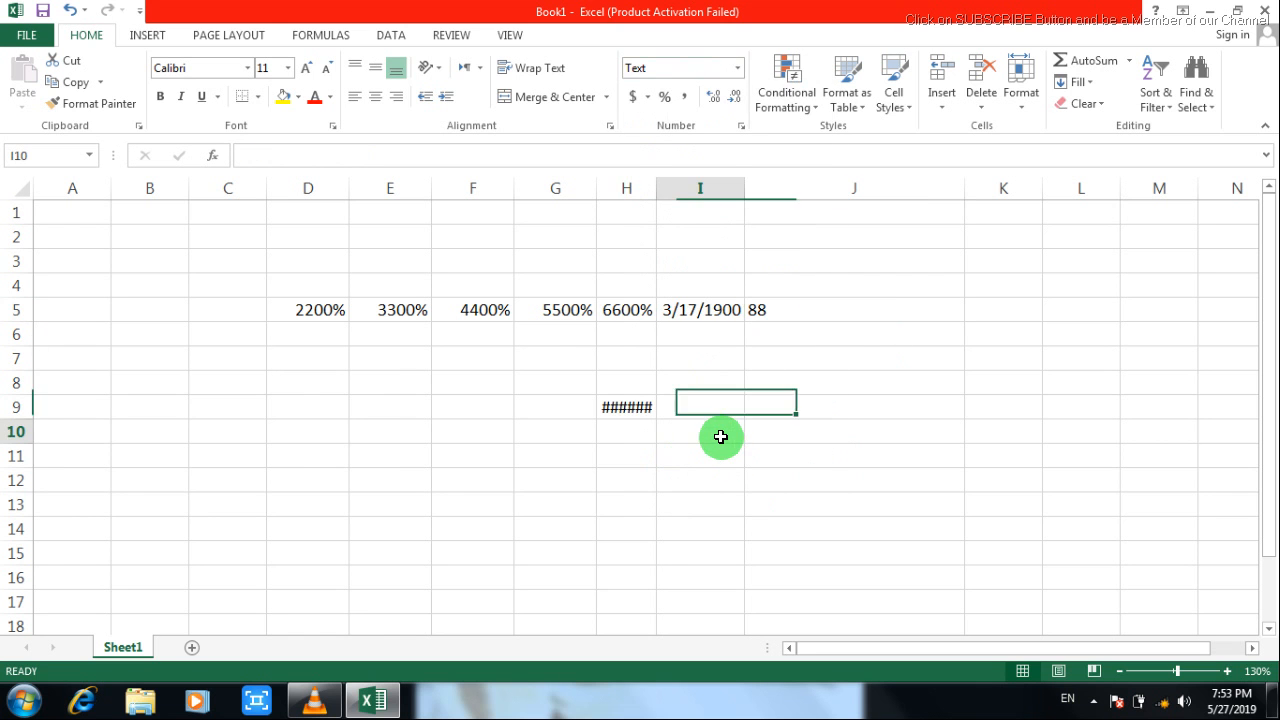
{"action": "type", "text": "fdgdgdf"}
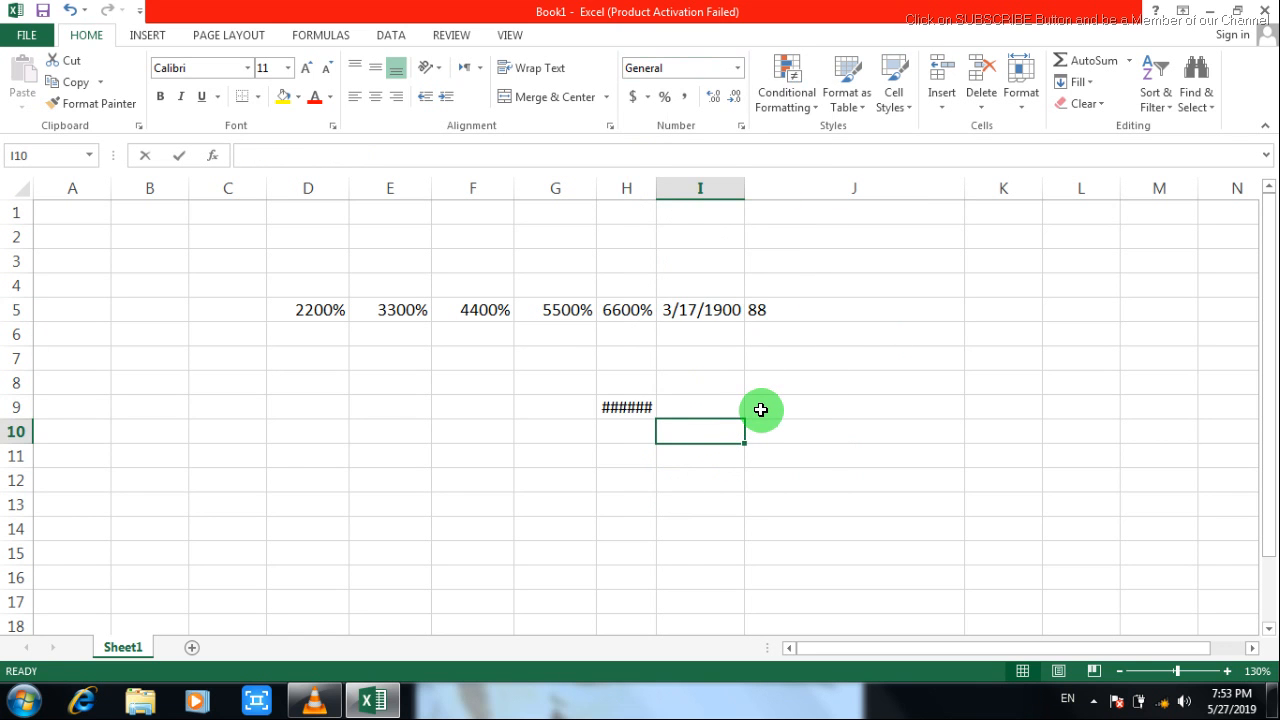
{"action": "left_click", "coordinate": [760, 409]}
{"action": "left_click", "coordinate": [695, 436]}
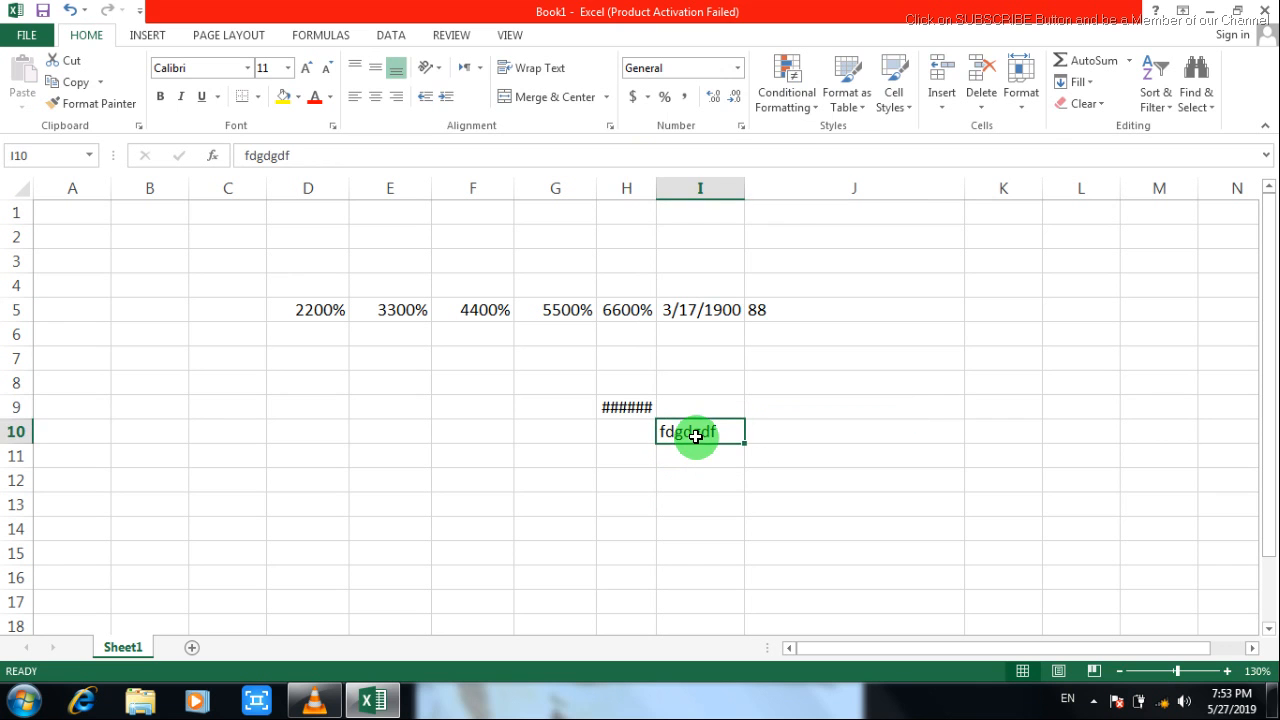
{"action": "left_click", "coordinate": [739, 68]}
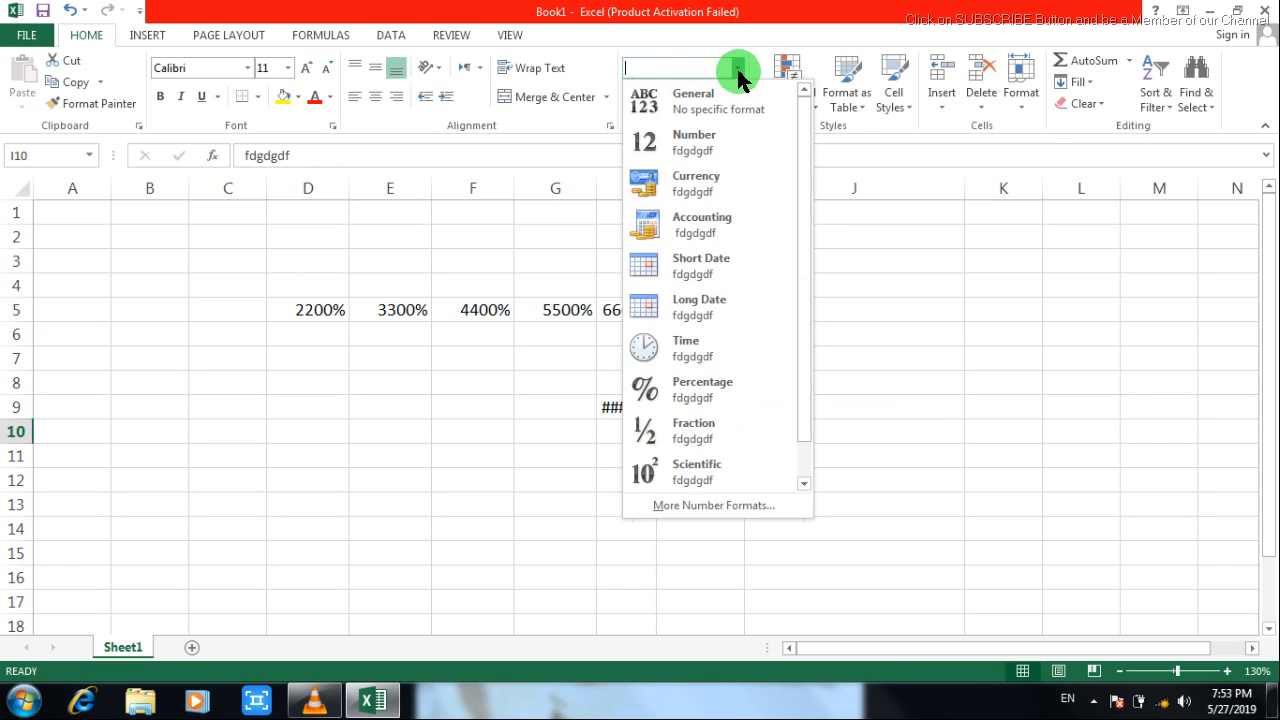
{"action": "scroll", "coordinate": [805, 480], "scroll_direction": "down", "scroll_amount": 1}
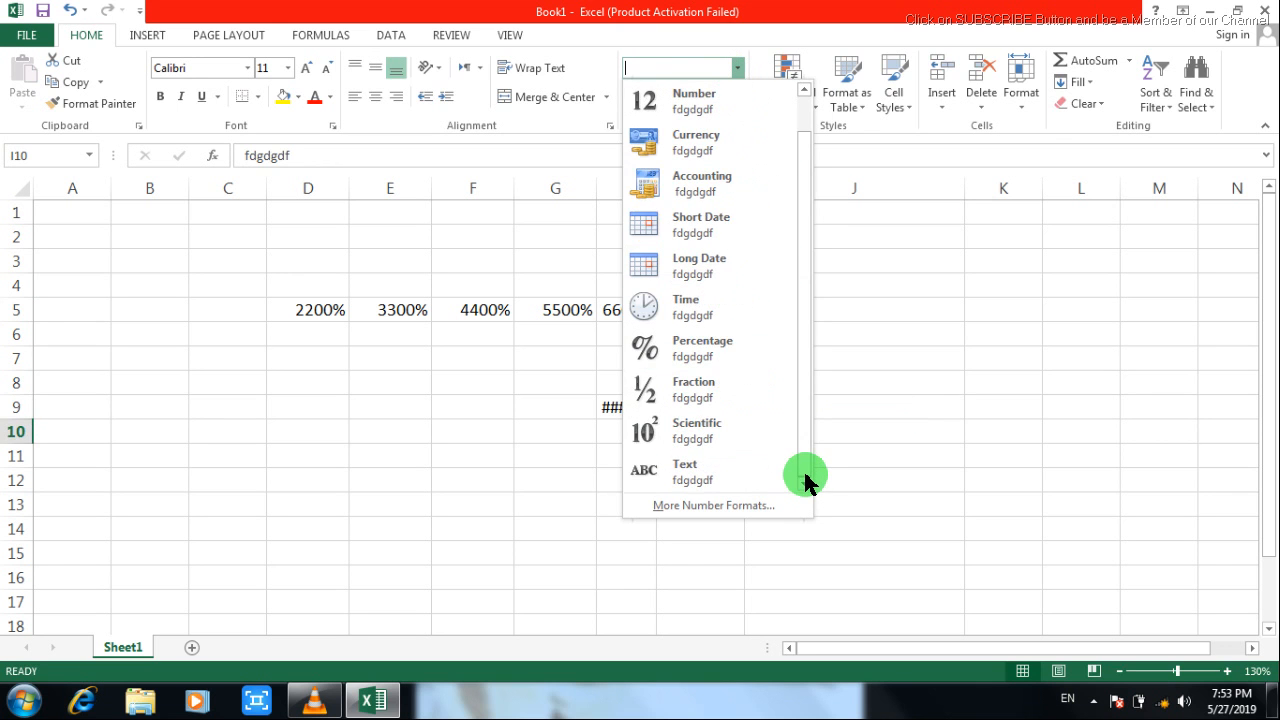
{"action": "left_click", "coordinate": [714, 477]}
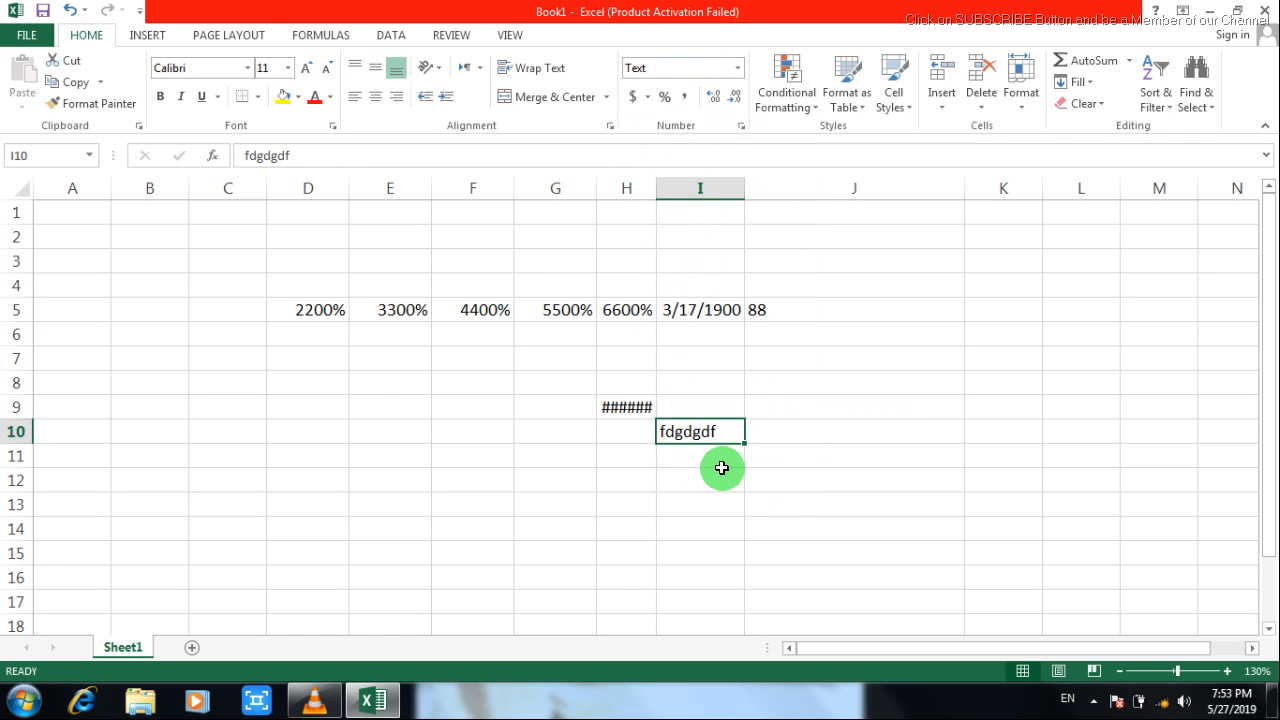
Replace the content of the text-formatted cell I10 with 44 and reselect the cell.
{"action": "type", "text": "44"}
{"action": "left_click", "coordinate": [751, 470]}
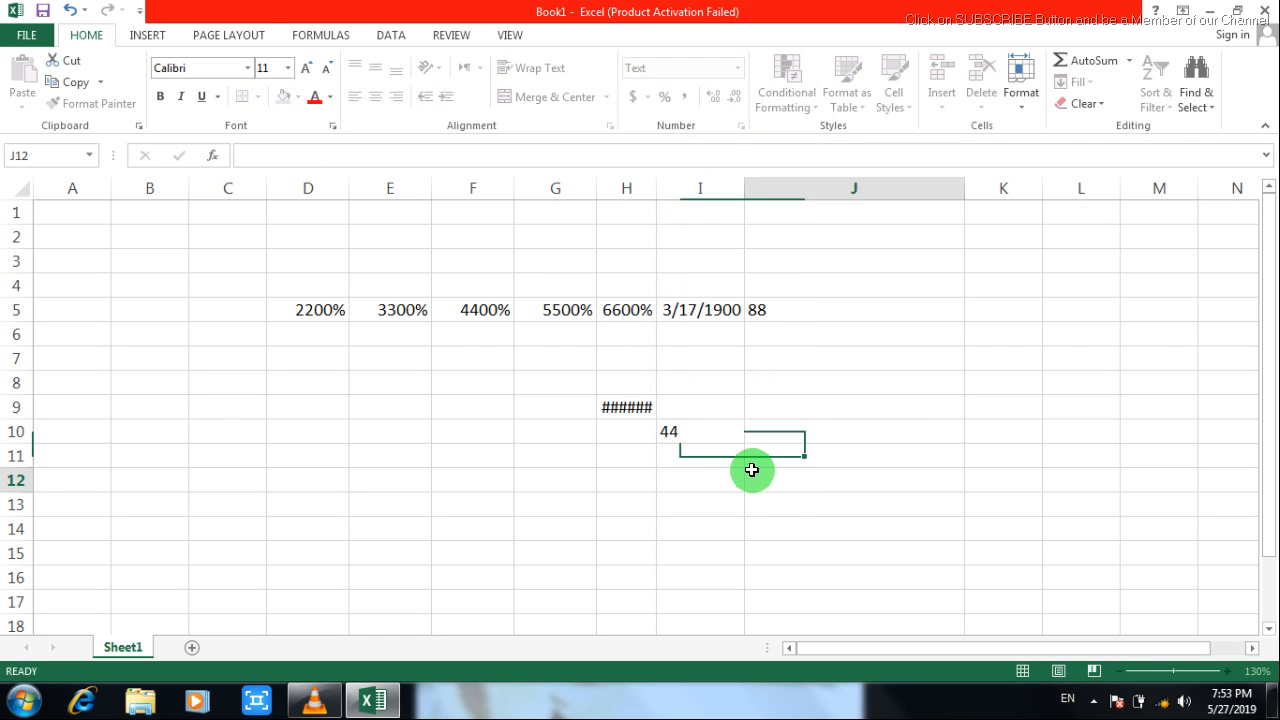
{"action": "left_click", "coordinate": [659, 416]}
{"action": "left_click", "coordinate": [660, 425]}
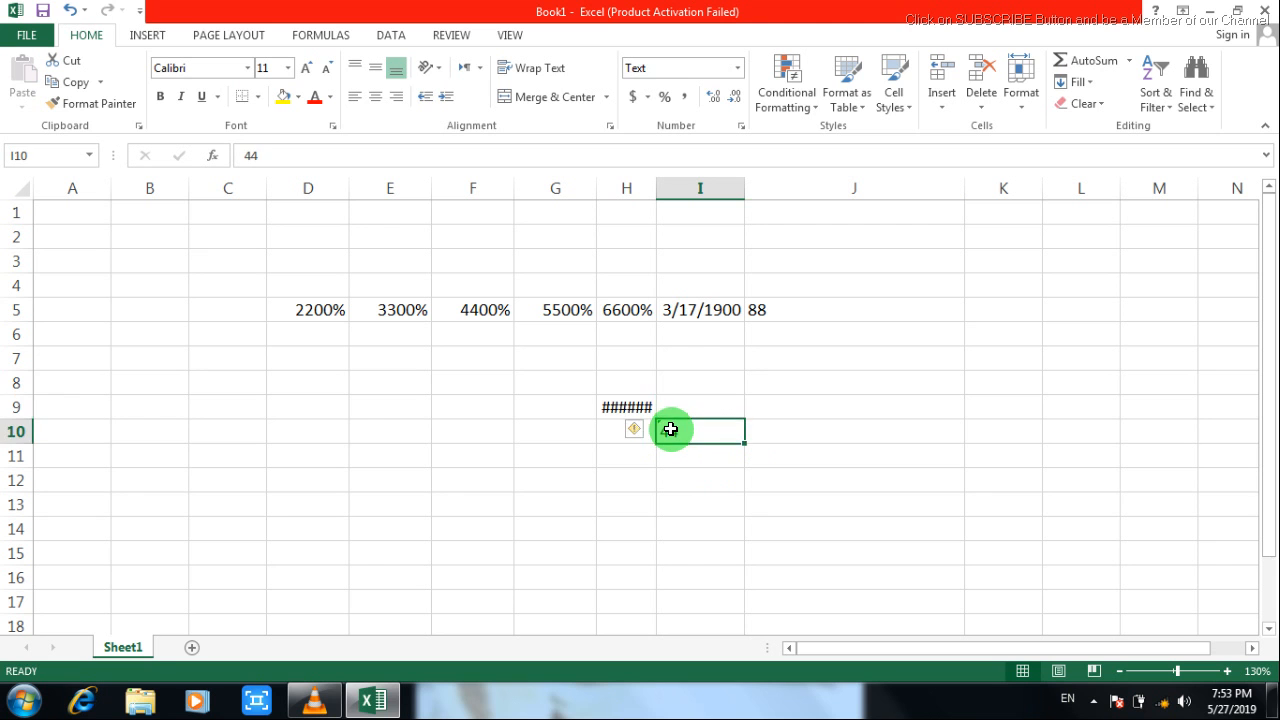
Enter 44 in the General-formatted cell I8 for comparison with the text-formatted number.
{"action": "left_click", "coordinate": [713, 387]}
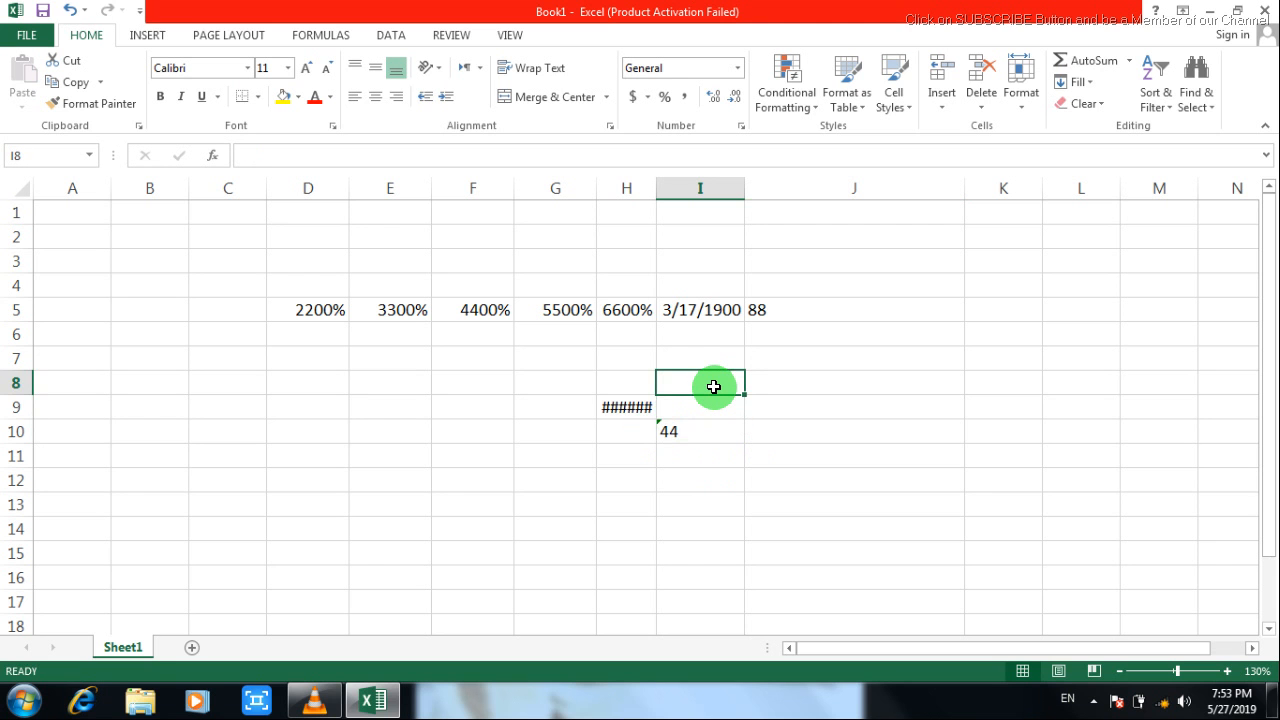
{"action": "type", "text": "44"}
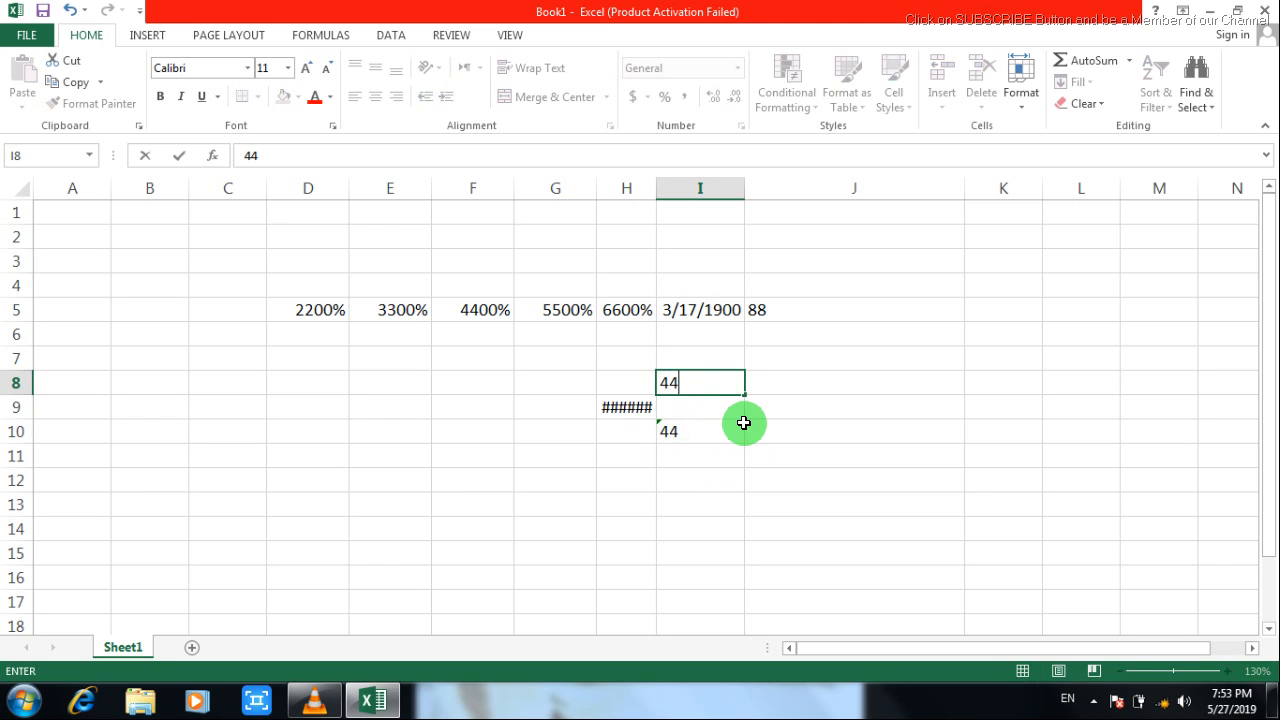
{"action": "left_click", "coordinate": [747, 425]}
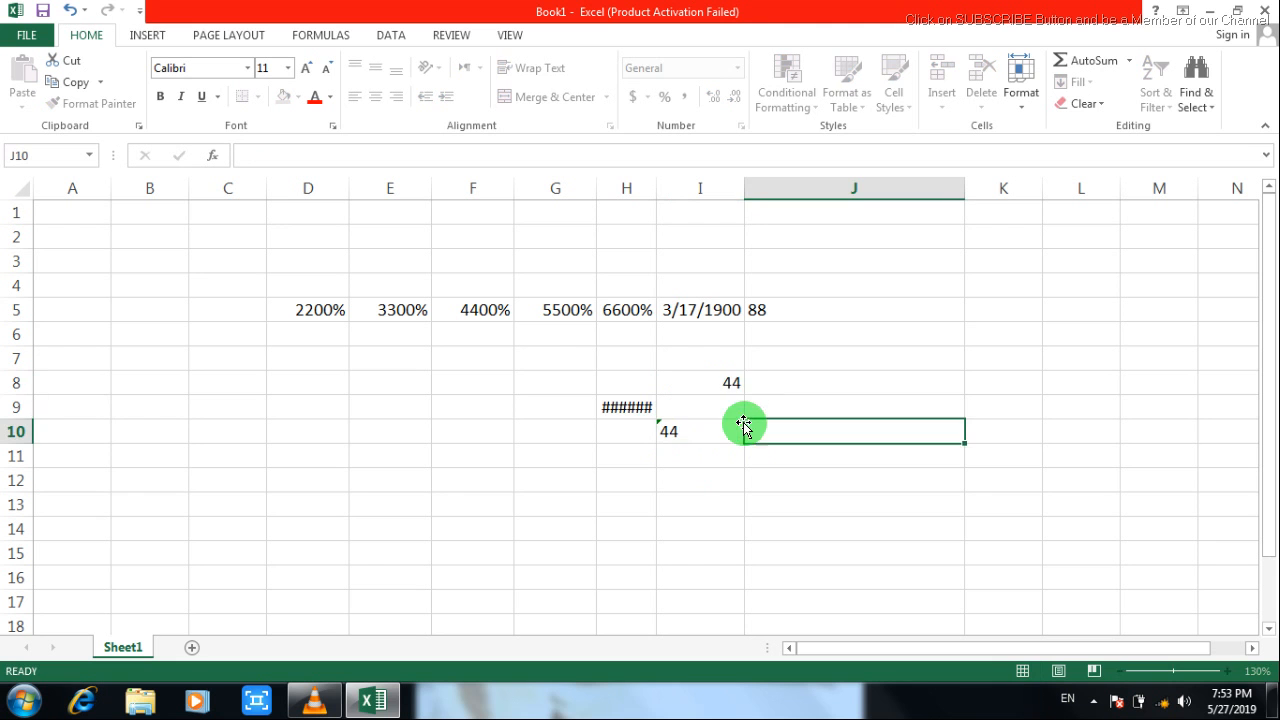
Ignore the number-stored-as-text error on cell I10.
{"action": "left_click", "coordinate": [674, 428]}
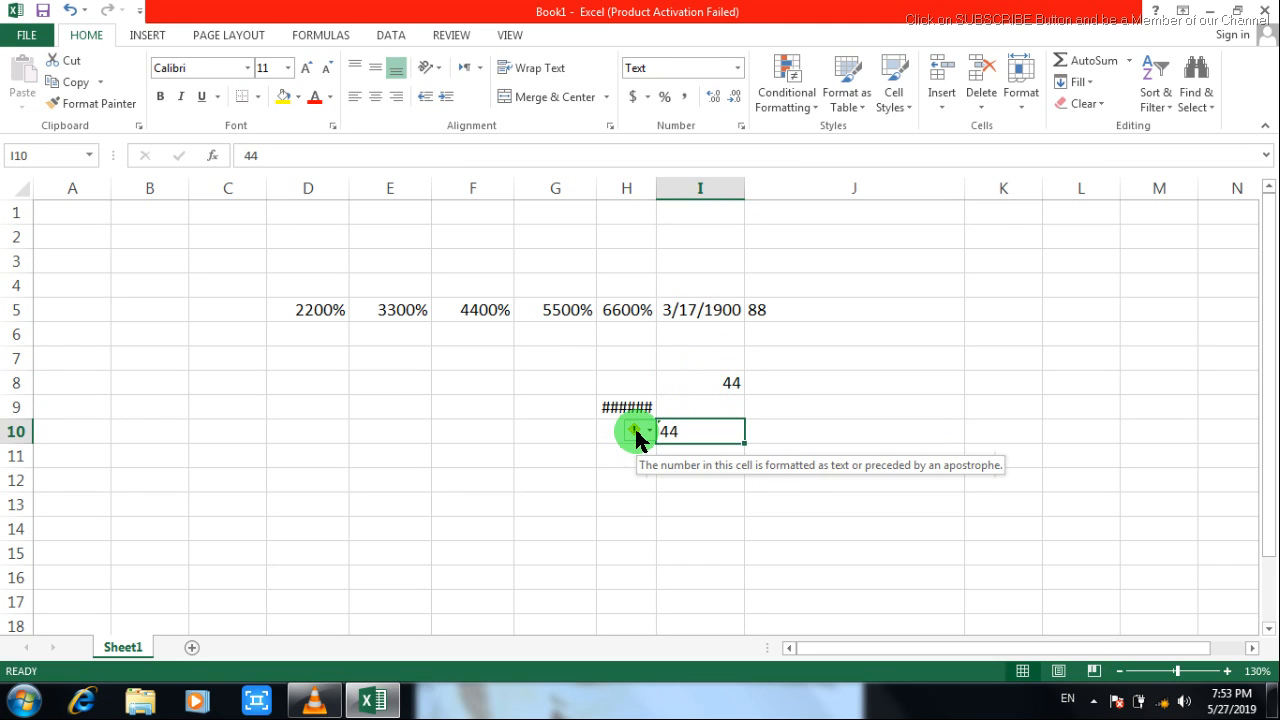
{"action": "left_click", "coordinate": [637, 434]}
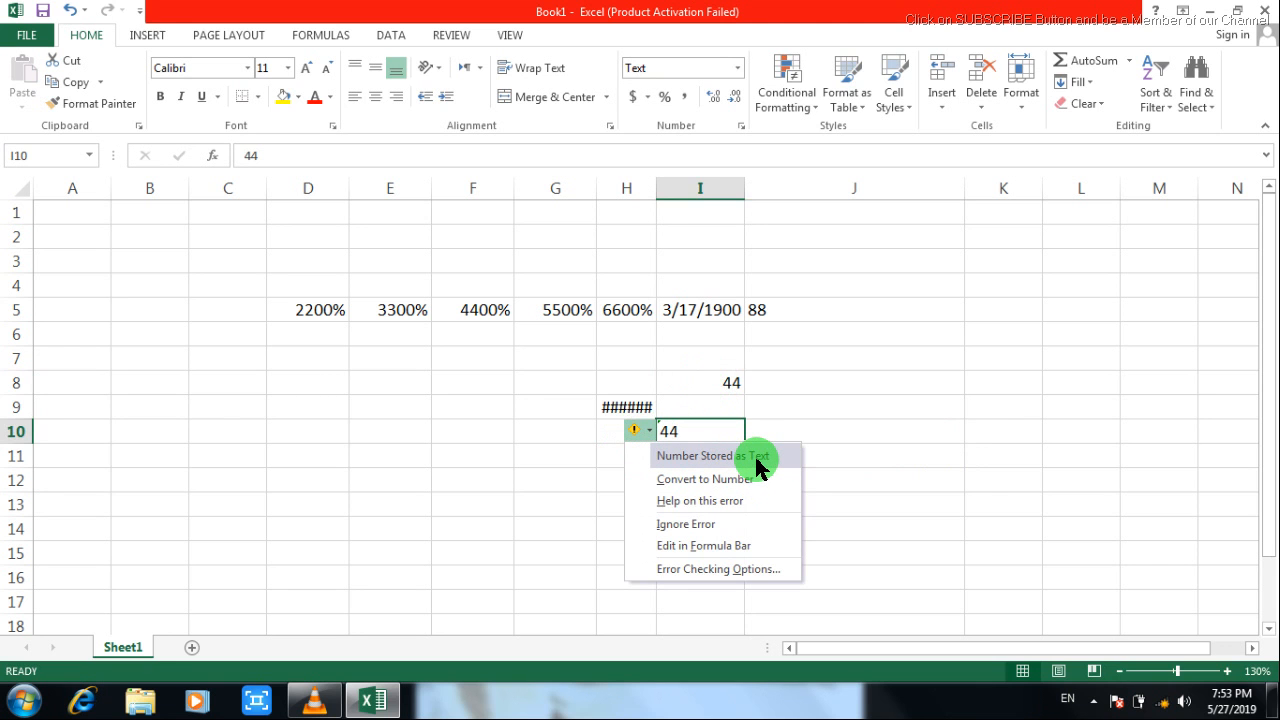
{"action": "left_click", "coordinate": [701, 528]}
{"action": "left_click", "coordinate": [700, 528]}
{"action": "left_click", "coordinate": [680, 430]}
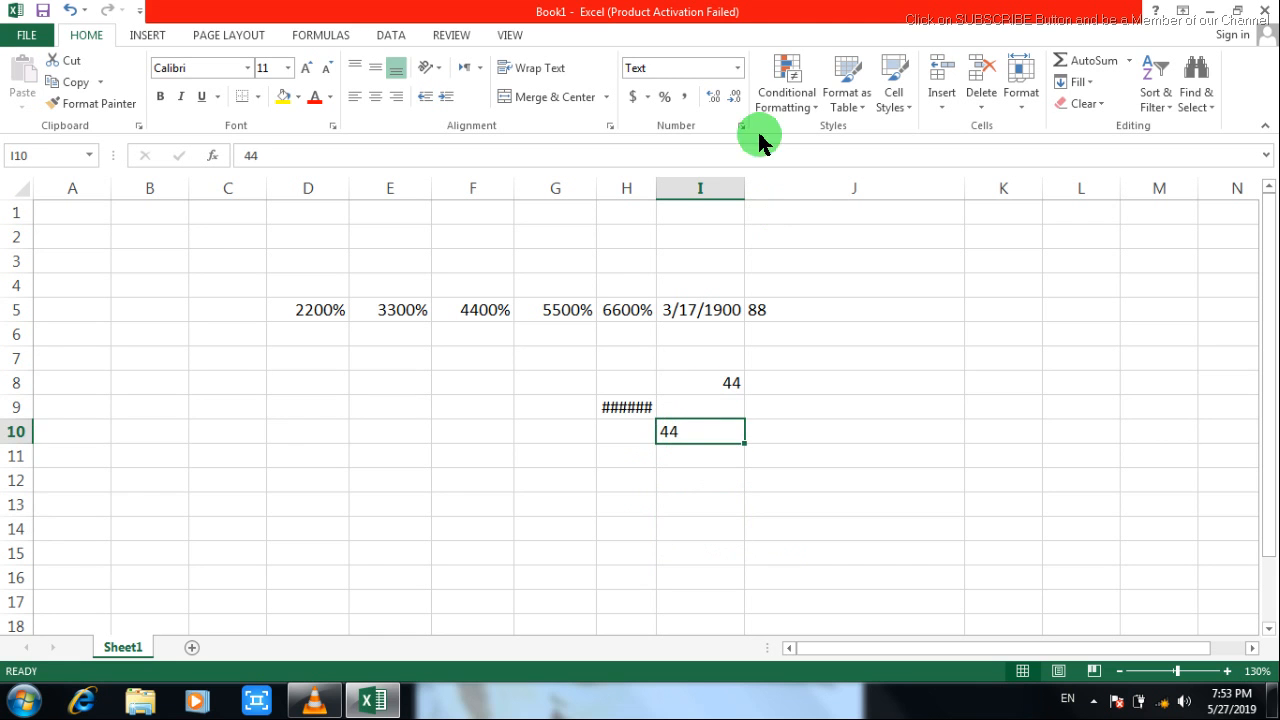
{"action": "left_click", "coordinate": [738, 68]}
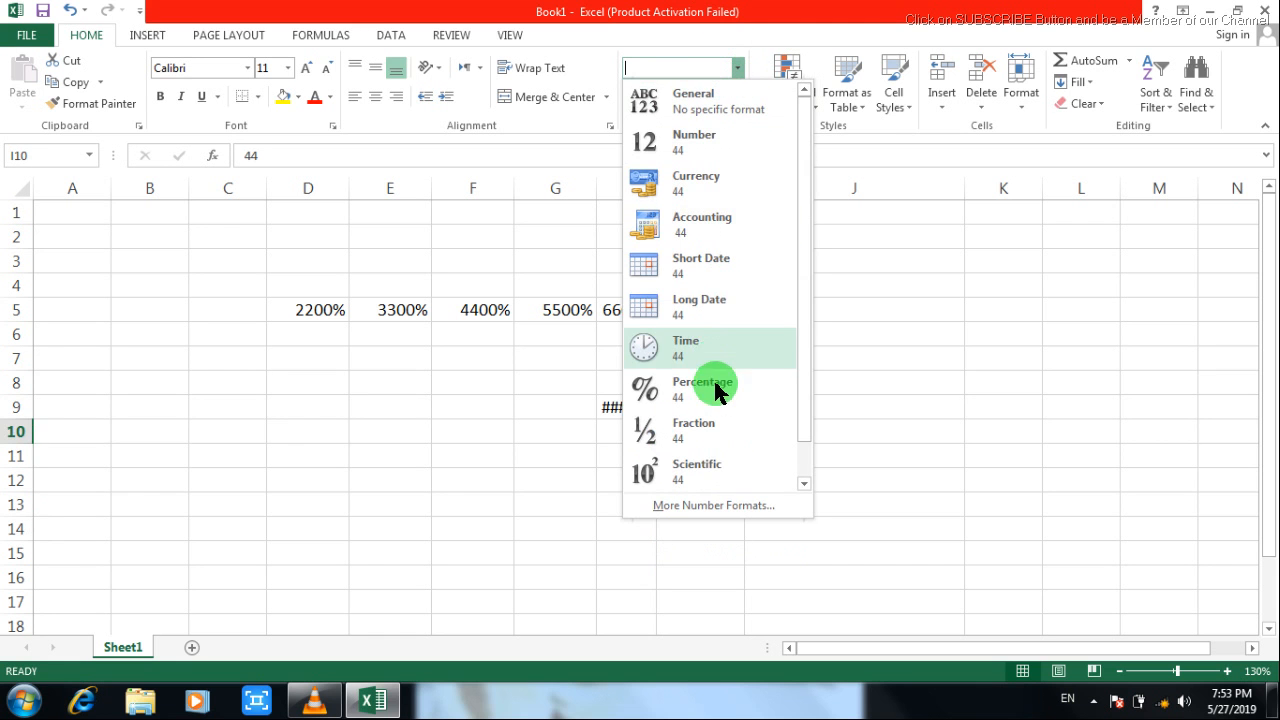
{"action": "left_click", "coordinate": [804, 463]}
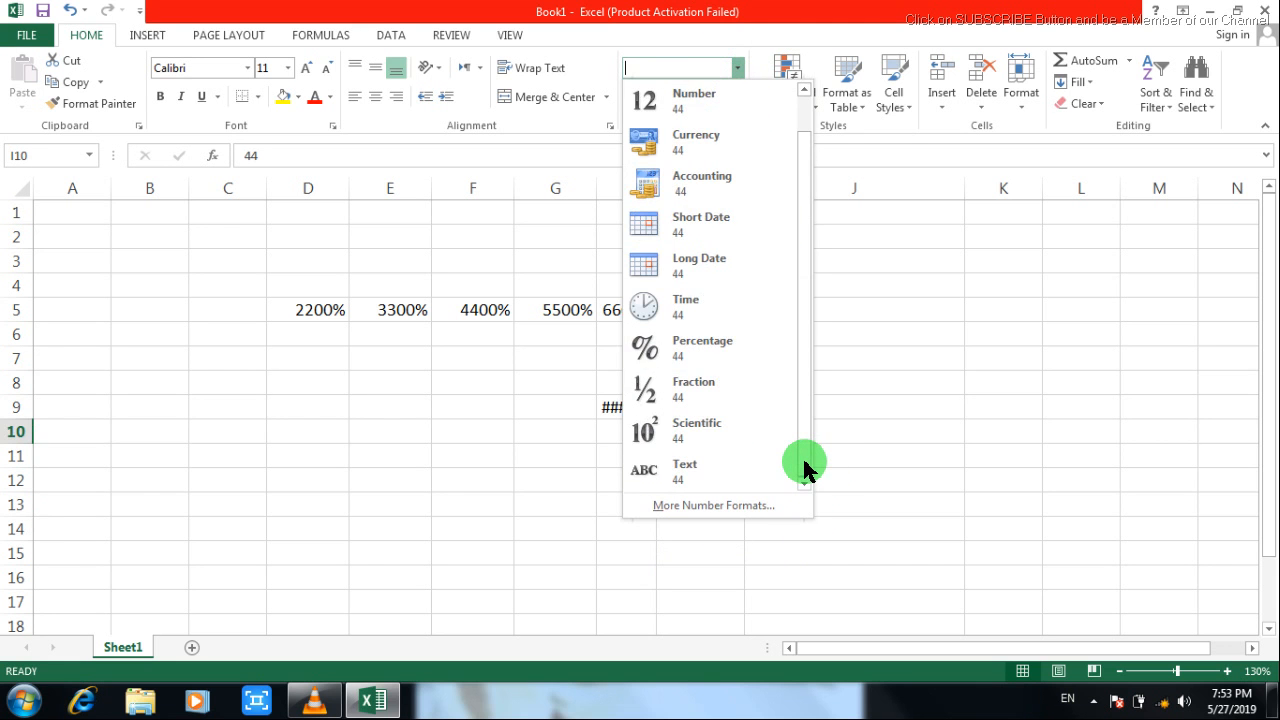
{"action": "left_click", "coordinate": [804, 123]}
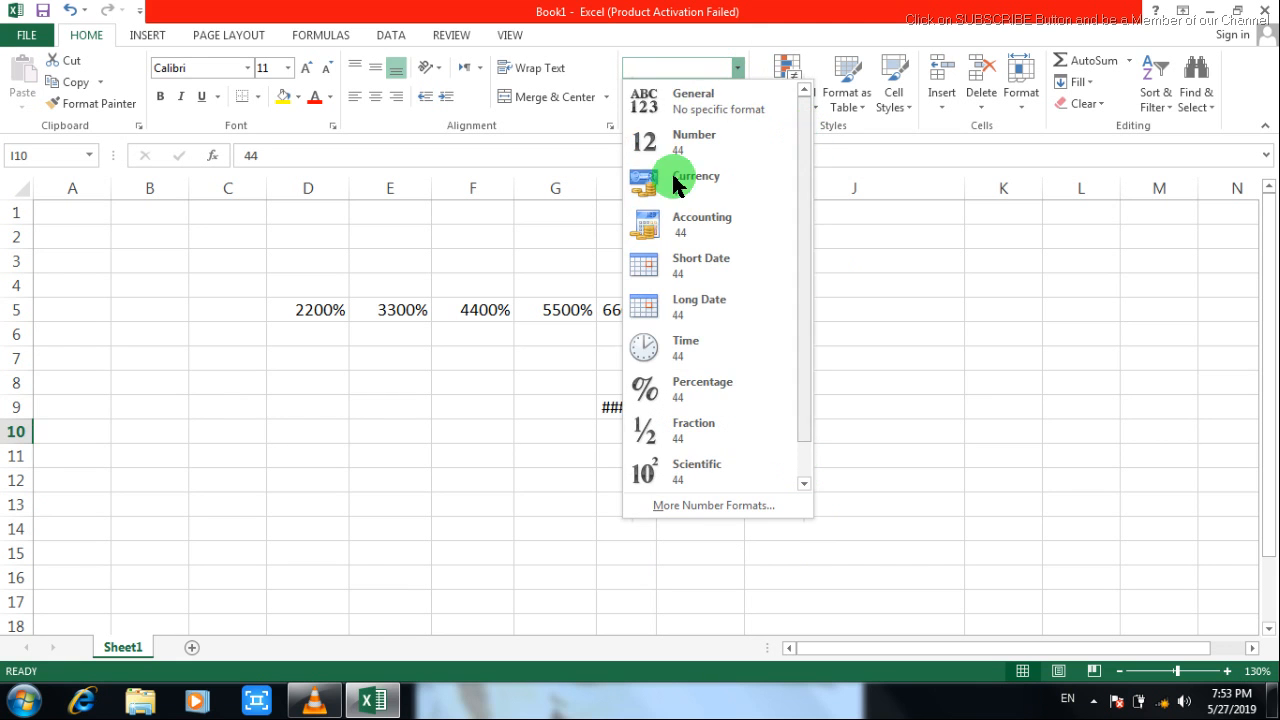
{"action": "left_click", "coordinate": [759, 64]}
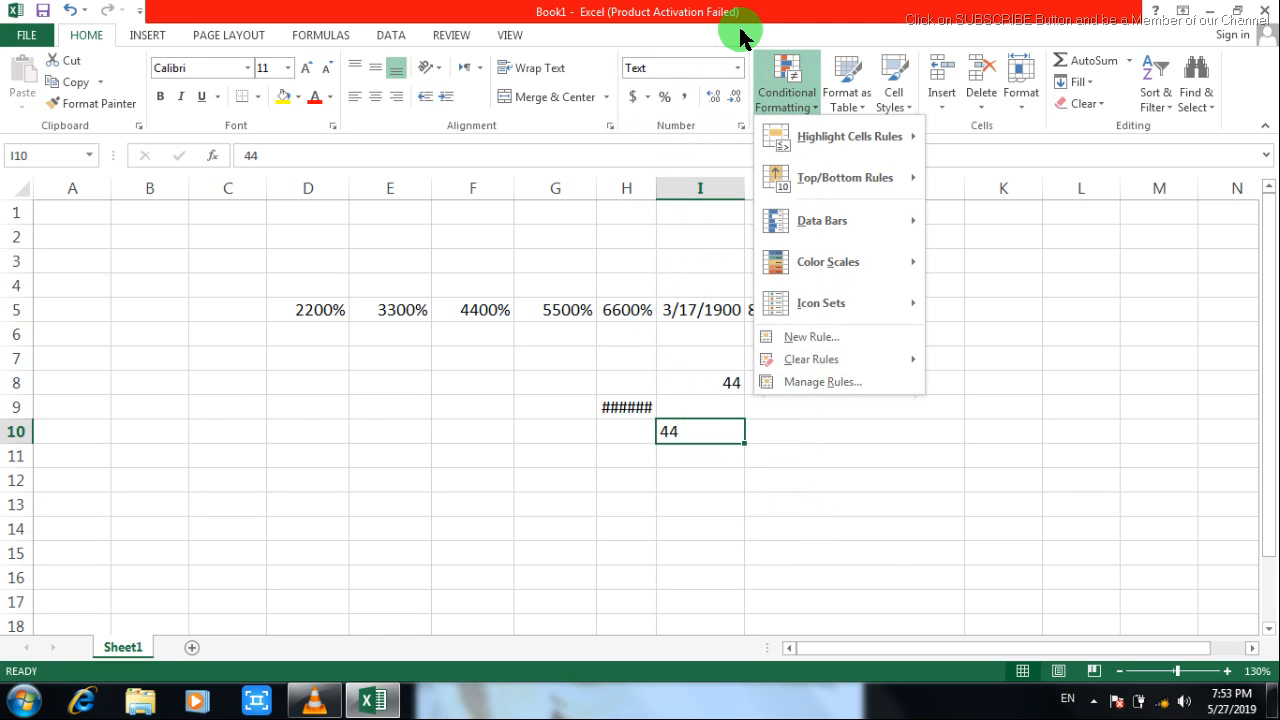
{"action": "left_click", "coordinate": [741, 30]}
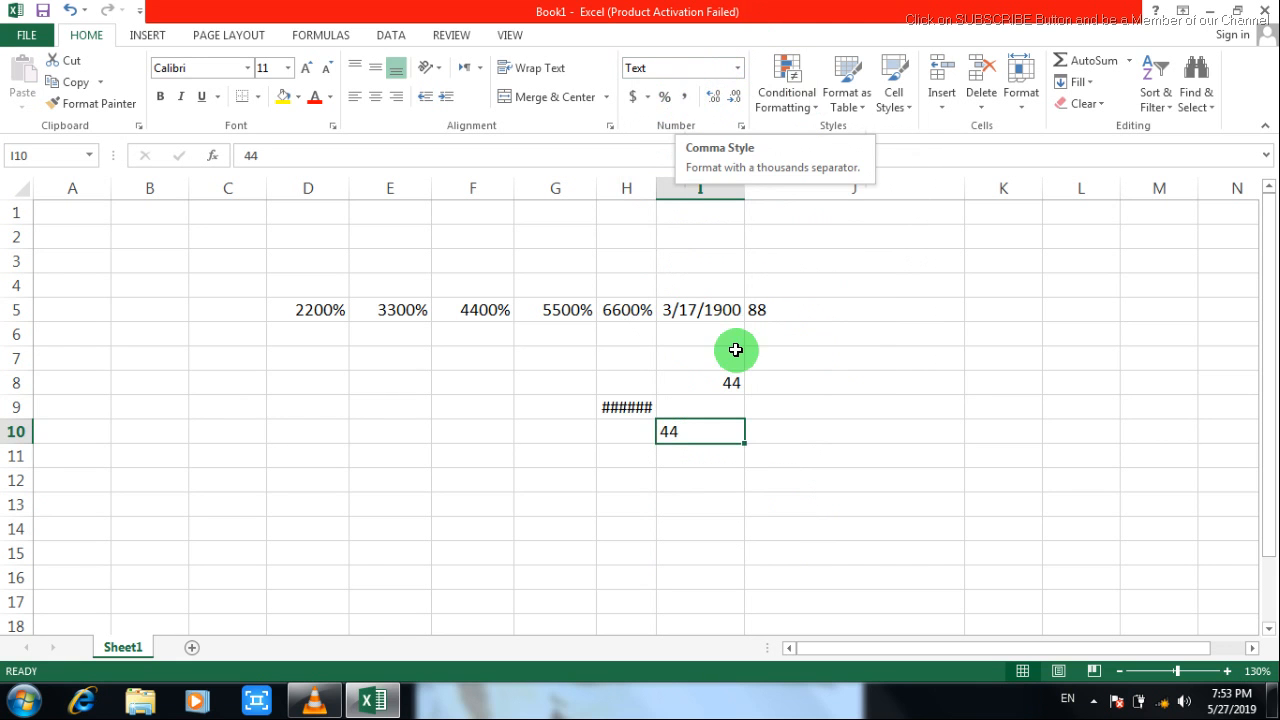
{"action": "left_click", "coordinate": [455, 390]}
{"action": "type", "text": "5645645645"}
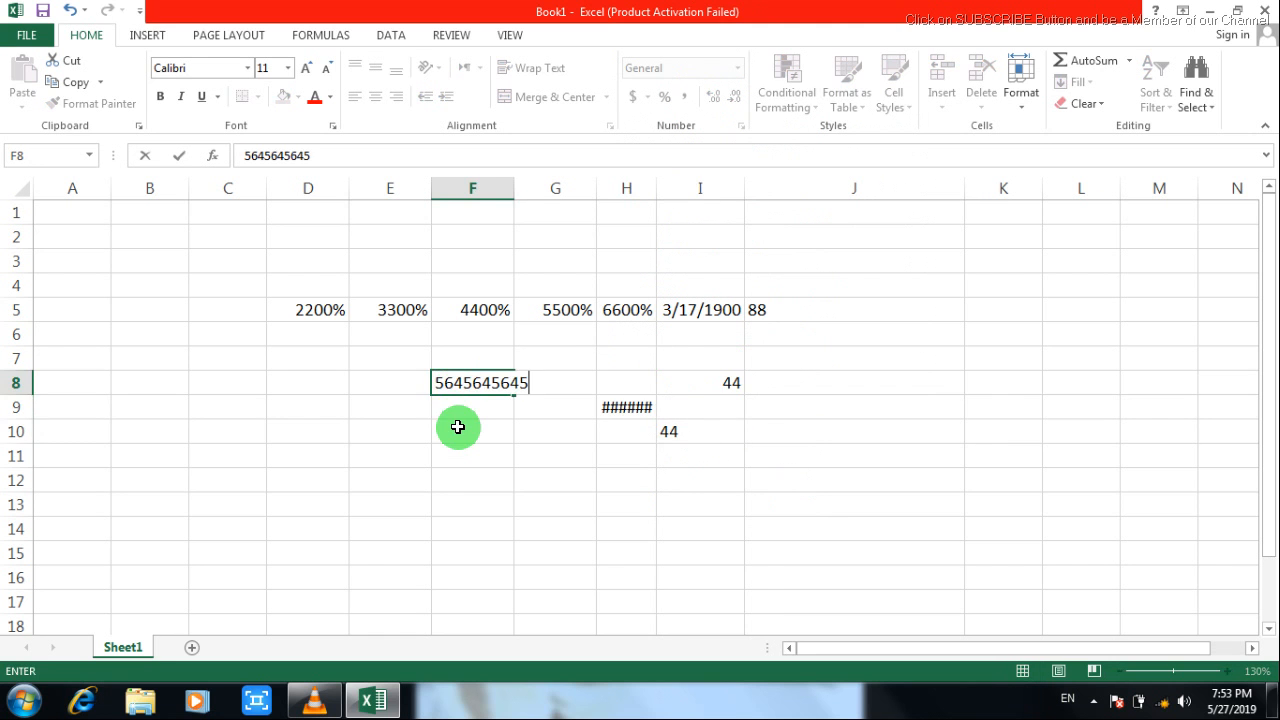
{"action": "key", "text": "Return"}
{"action": "left_click", "coordinate": [502, 385]}
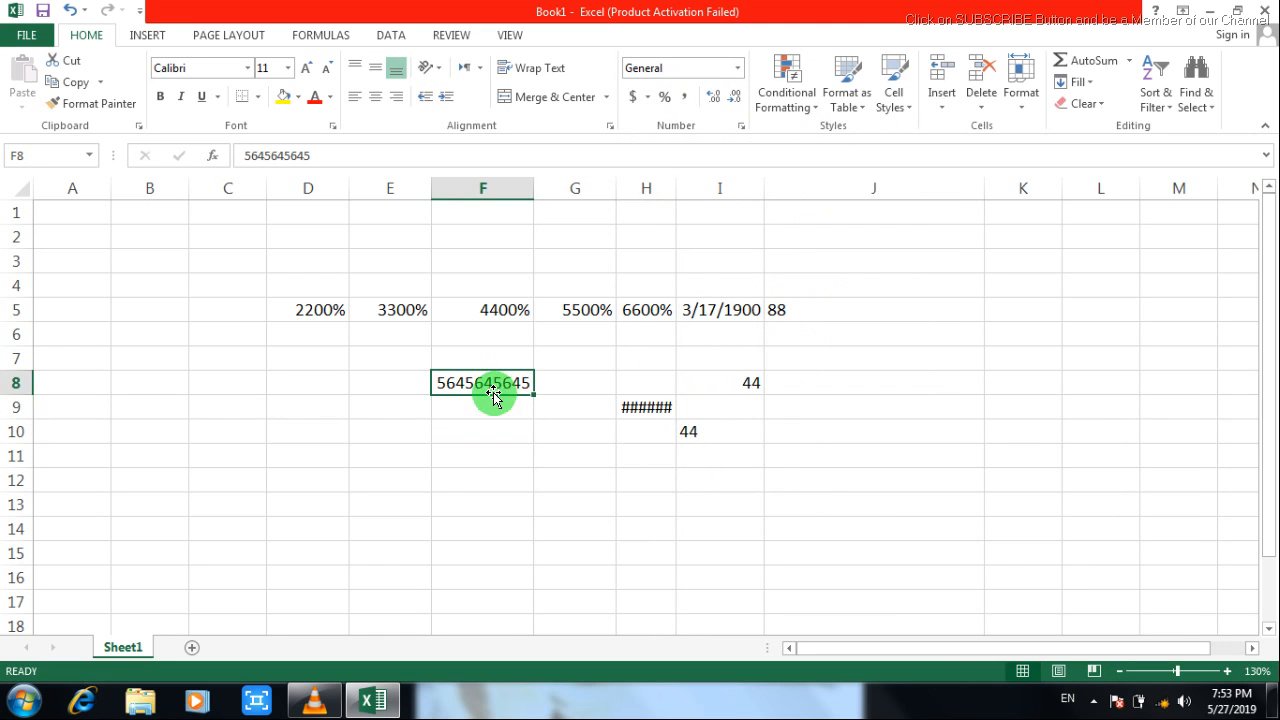
{"action": "left_click", "coordinate": [688, 97]}
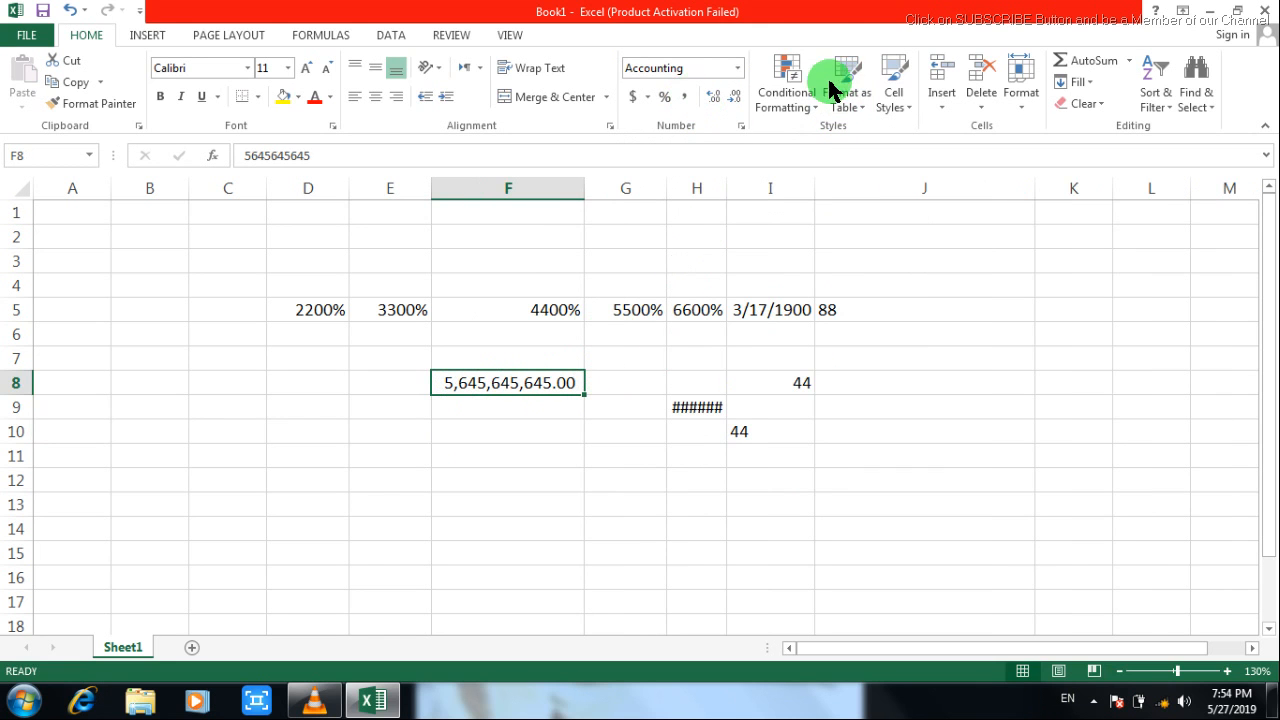
Increase F8 to three decimal places and autofit the width of column F.
{"action": "left_click", "coordinate": [718, 97]}
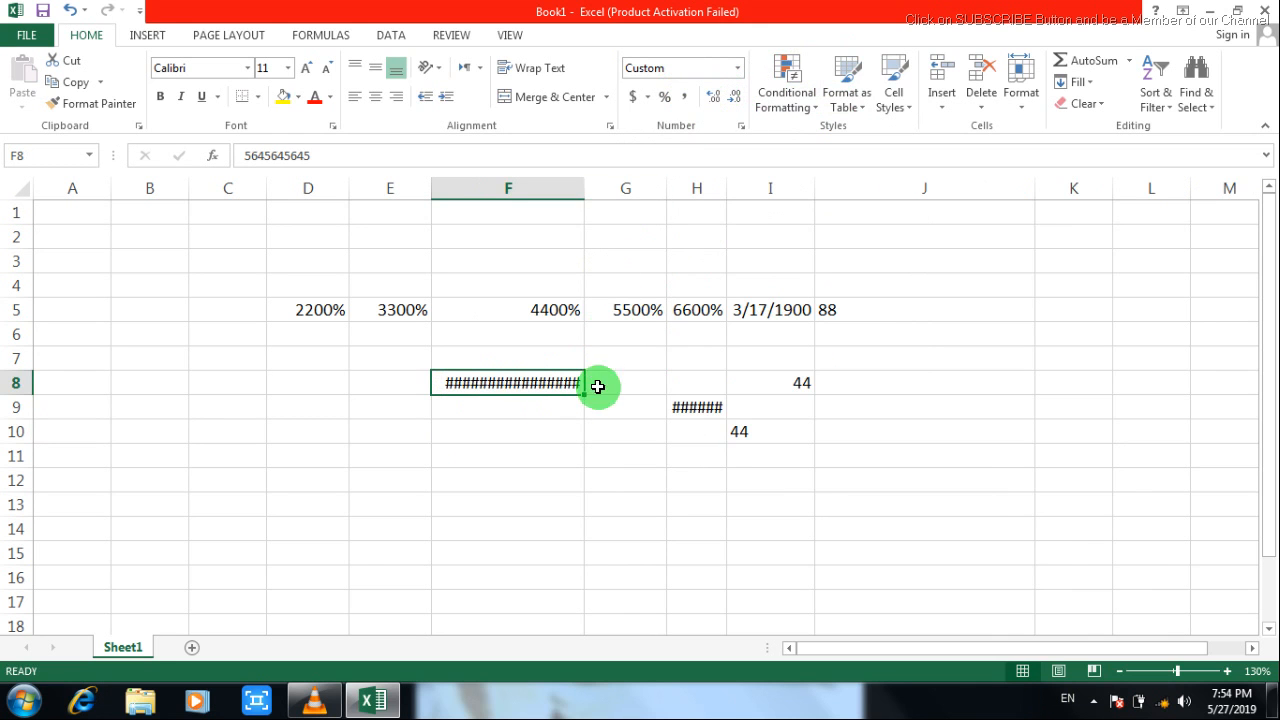
{"action": "mouse_move", "coordinate": [523, 379]}
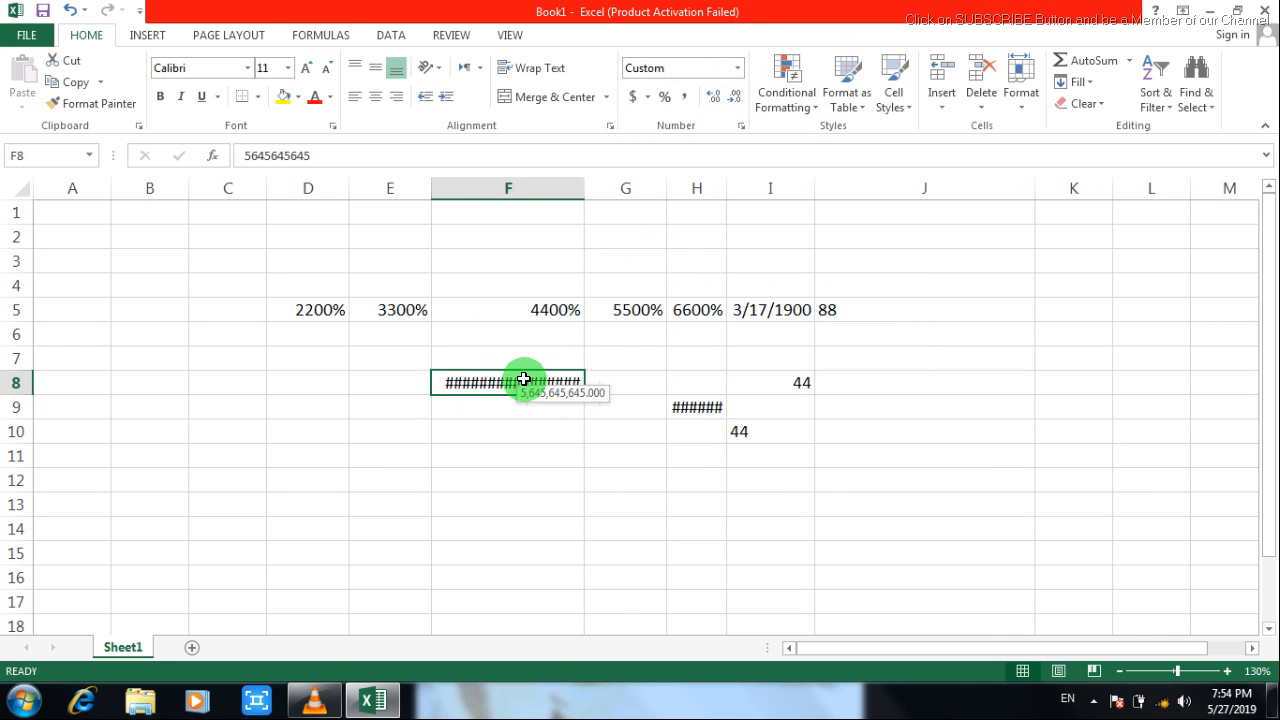
{"action": "double_click", "coordinate": [581, 188]}
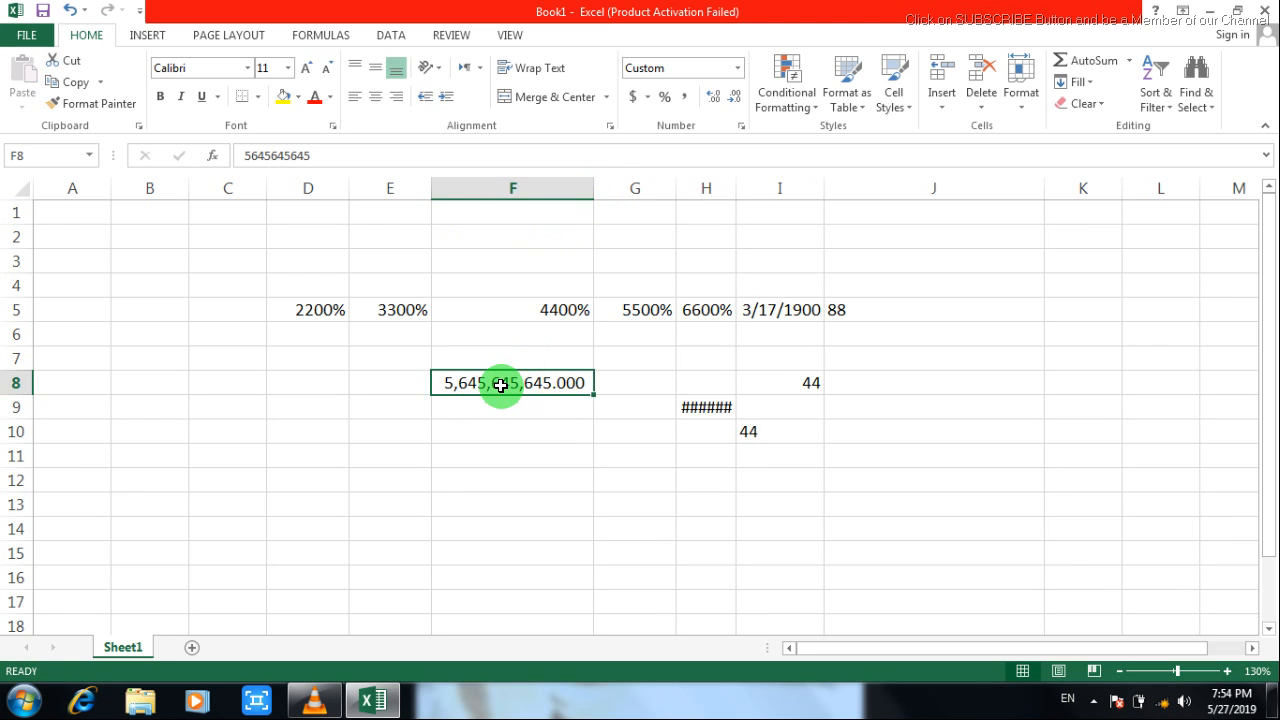
{"action": "left_click", "coordinate": [28, 371]}
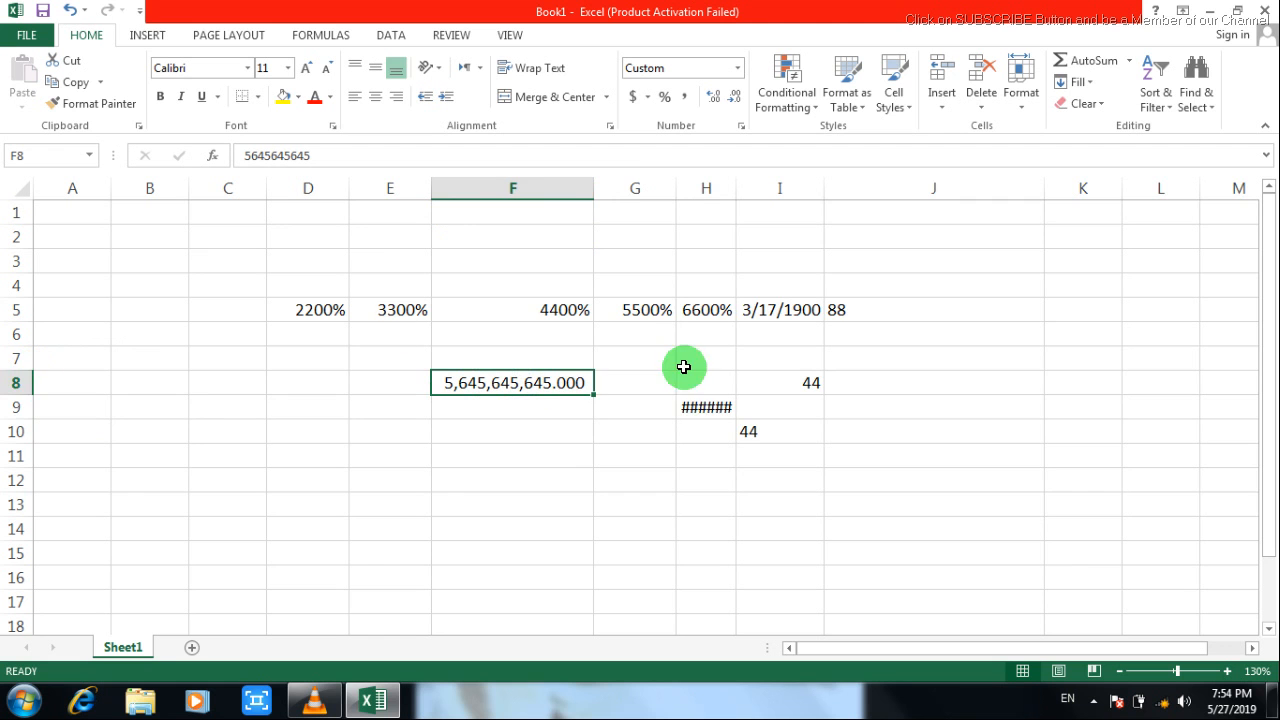
Try to autofit column H for the long number in H9, and delete that cell's content.
{"action": "left_click", "coordinate": [700, 405]}
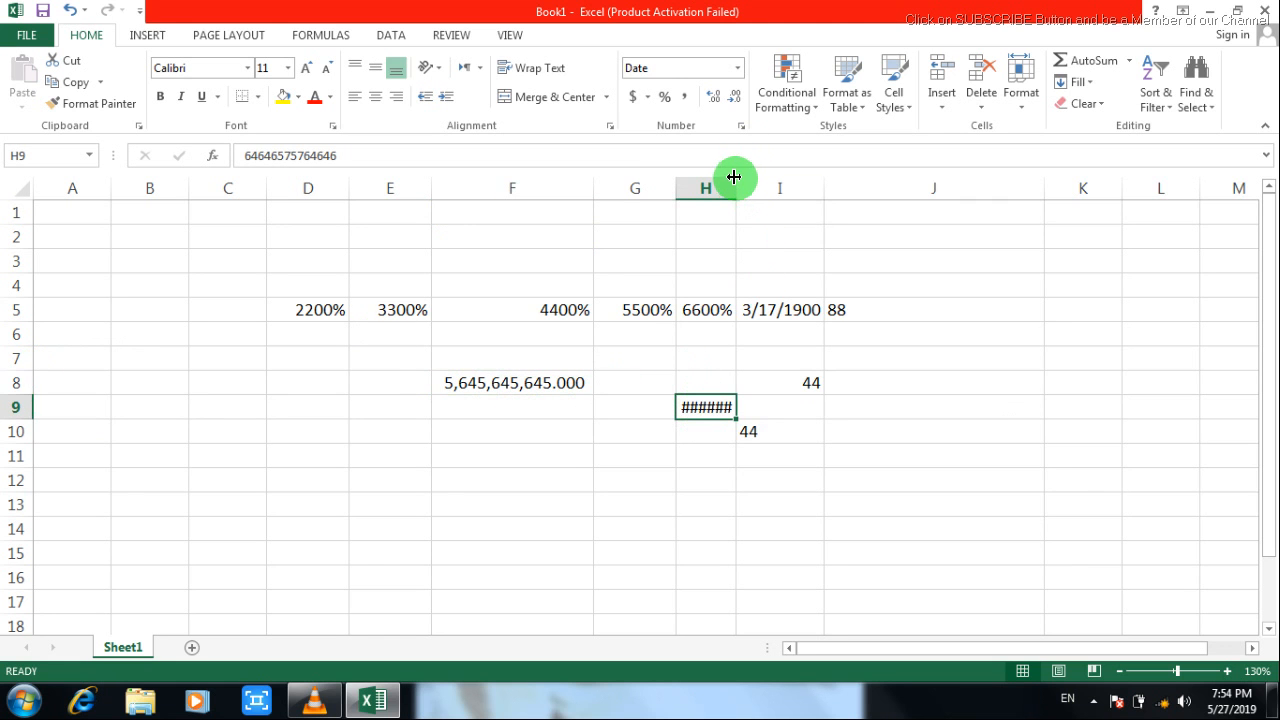
{"action": "left_click", "coordinate": [734, 181]}
{"action": "left_click", "coordinate": [734, 181]}
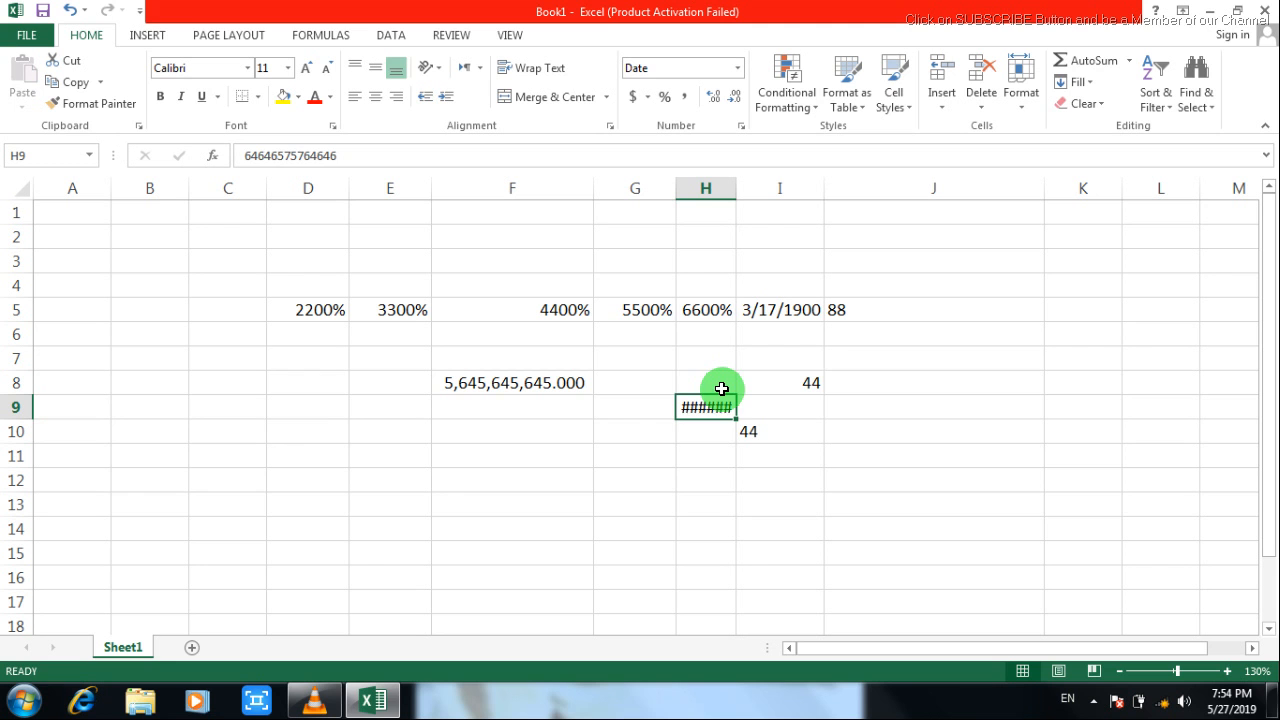
{"action": "key", "text": "Delete"}
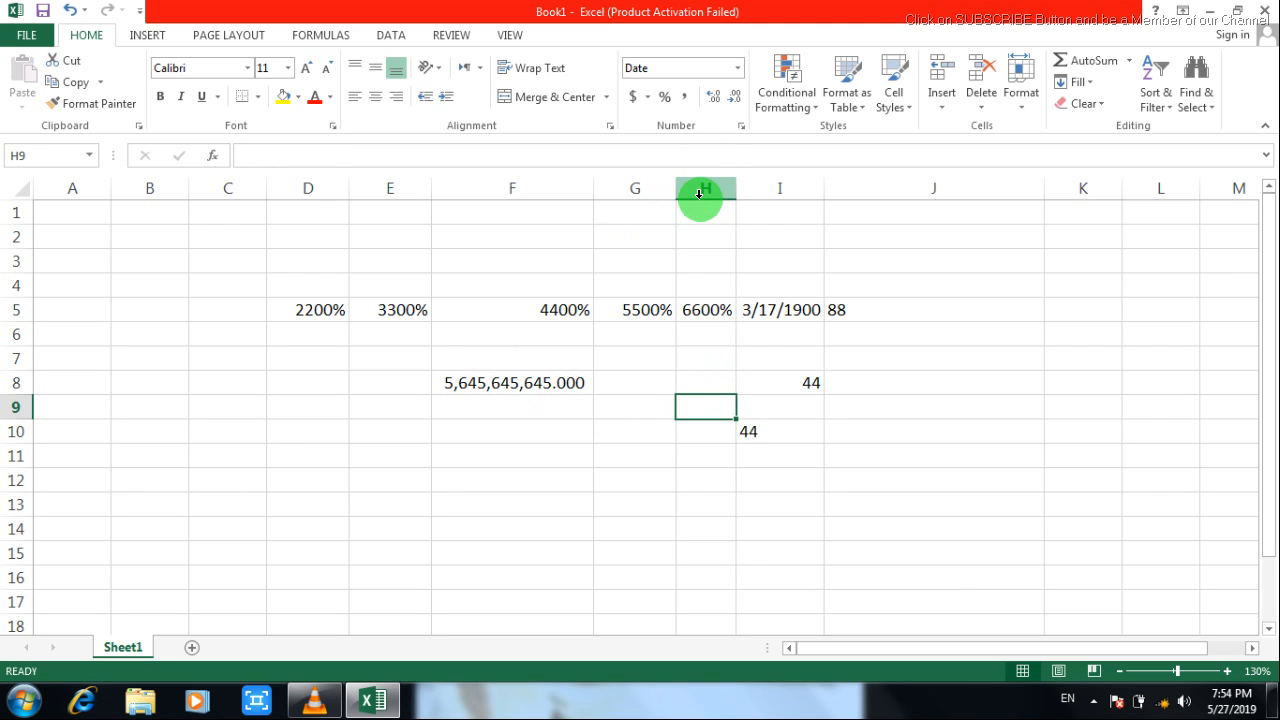
{"action": "left_click", "coordinate": [812, 101]}
{"action": "left_click", "coordinate": [812, 101]}
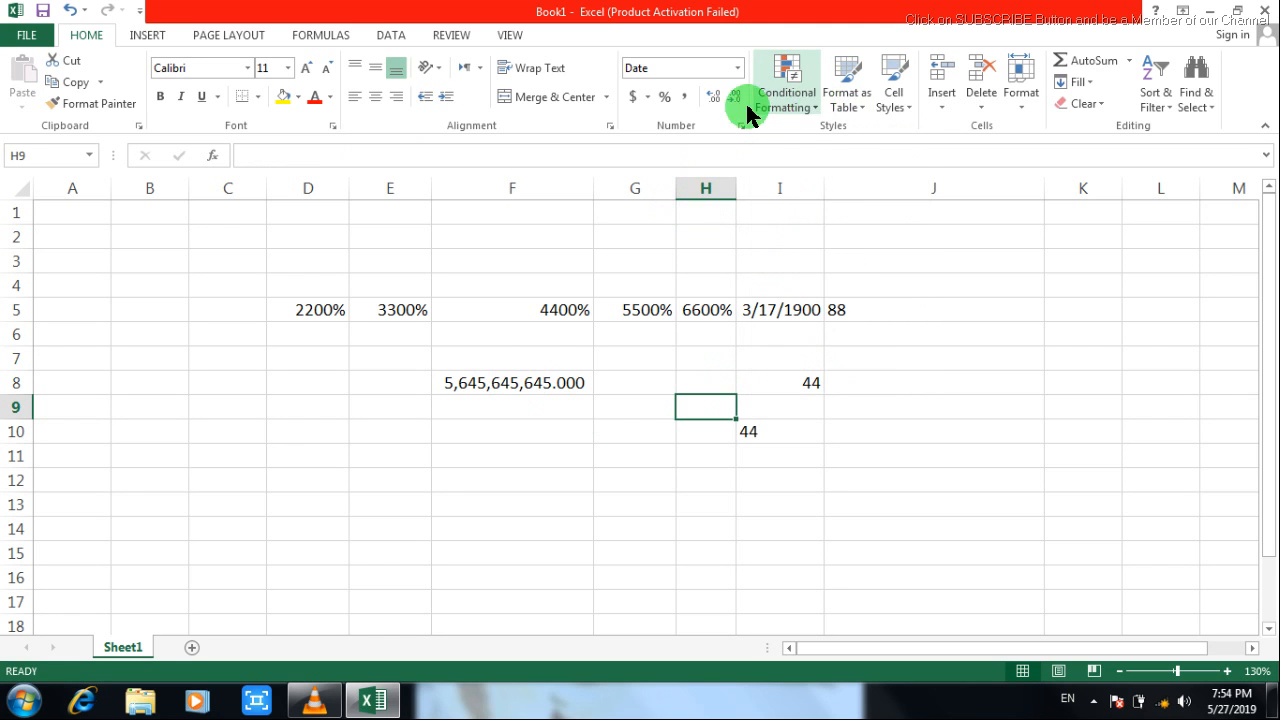
{"action": "left_click", "coordinate": [815, 112]}
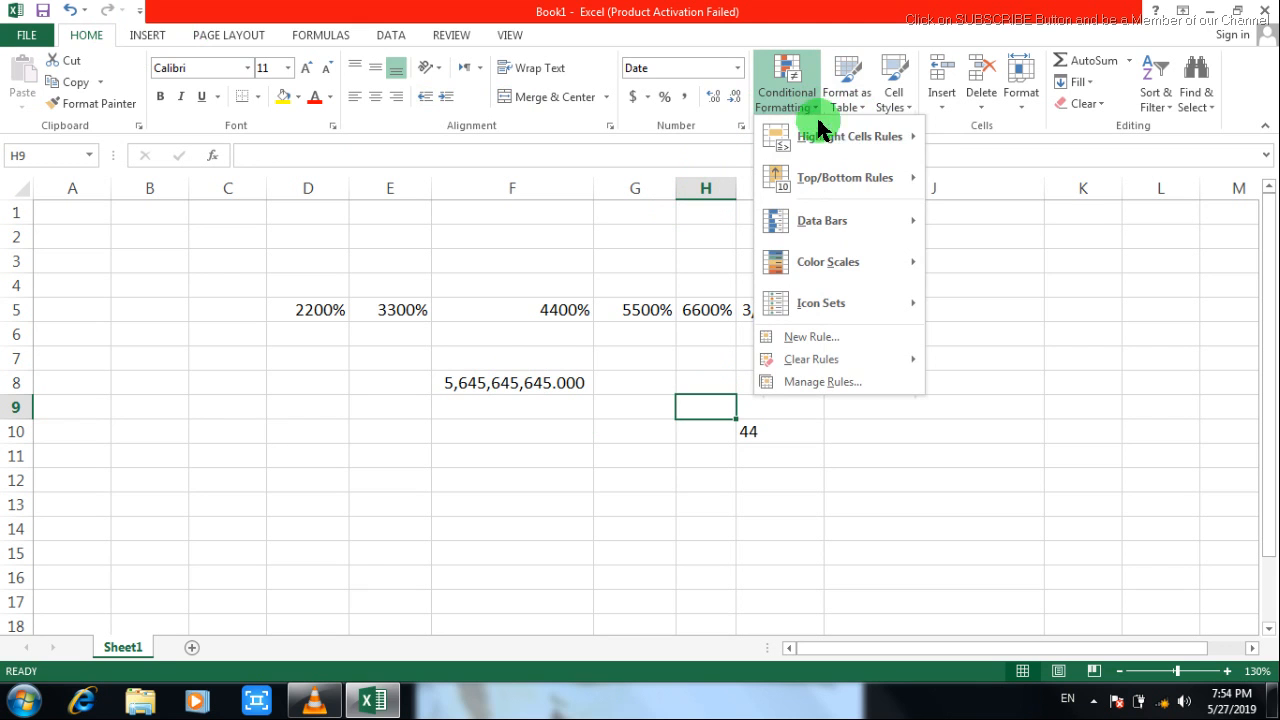
{"action": "mouse_move", "coordinate": [818, 143]}
{"action": "left_click", "coordinate": [762, 9]}
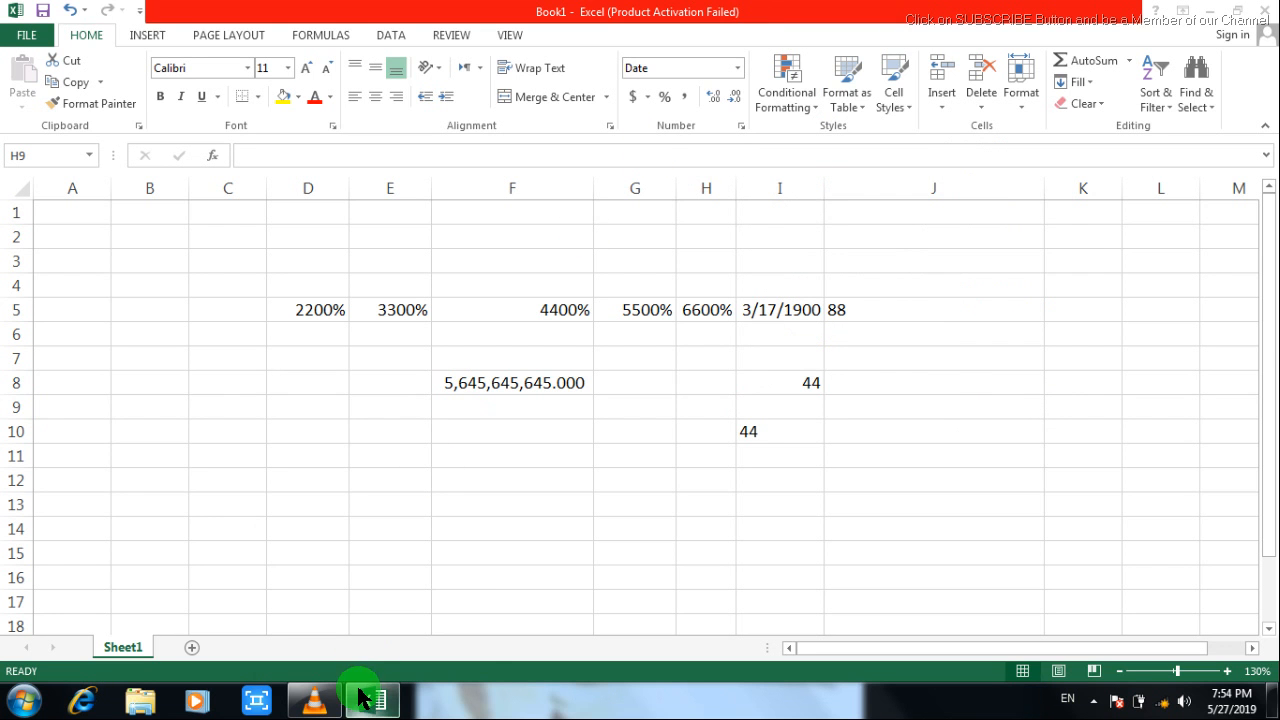
Switch to VLC media player and play the video chnl sub like bell description.mp4.
{"action": "left_click", "coordinate": [332, 703]}
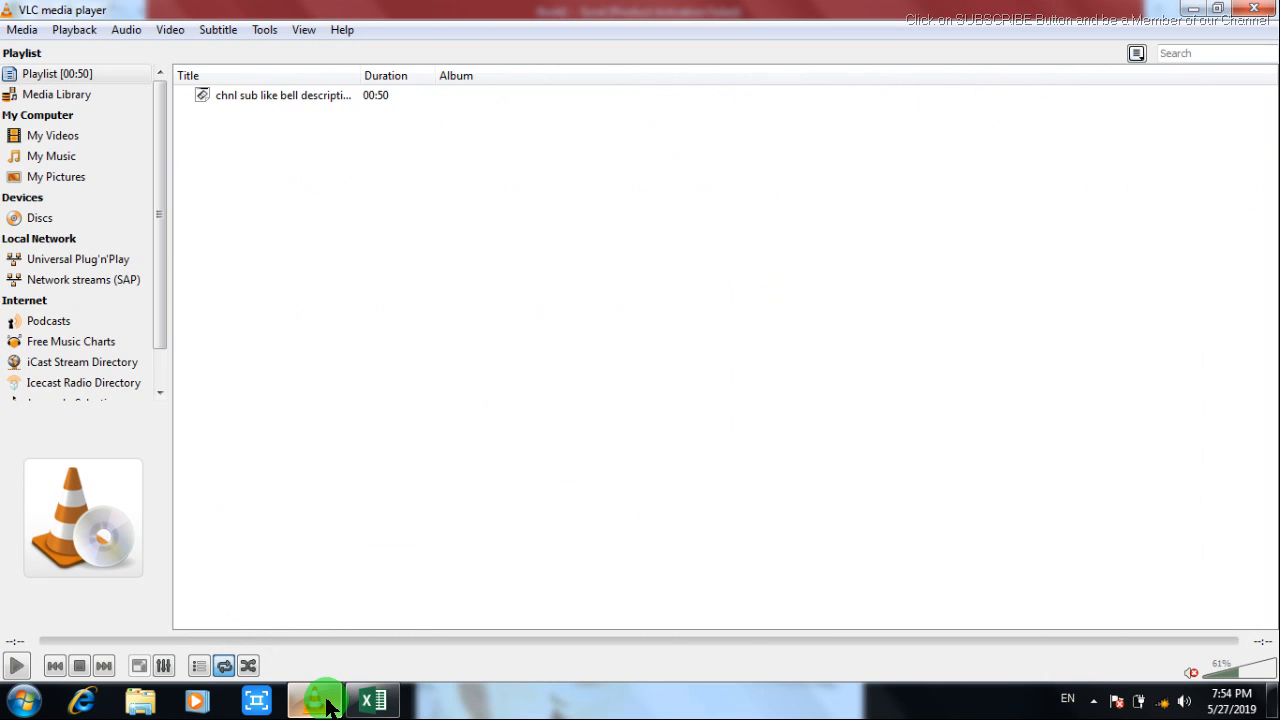
{"action": "key", "text": "space"}
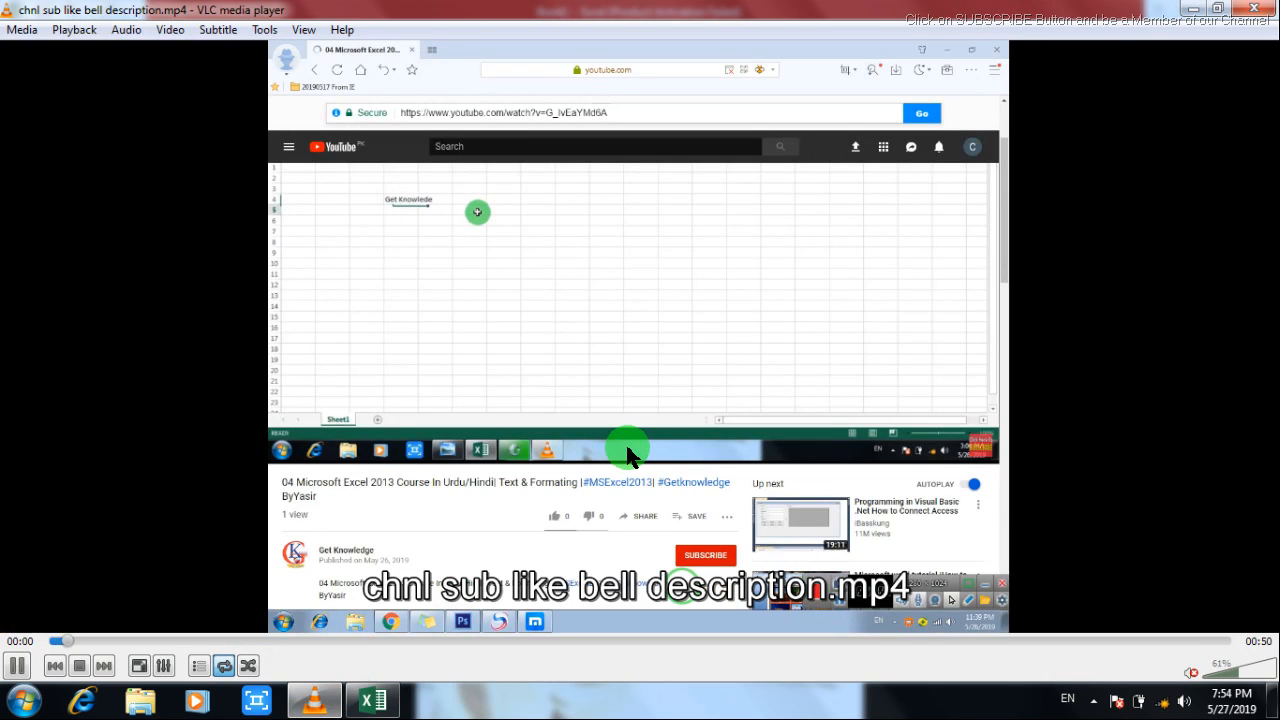